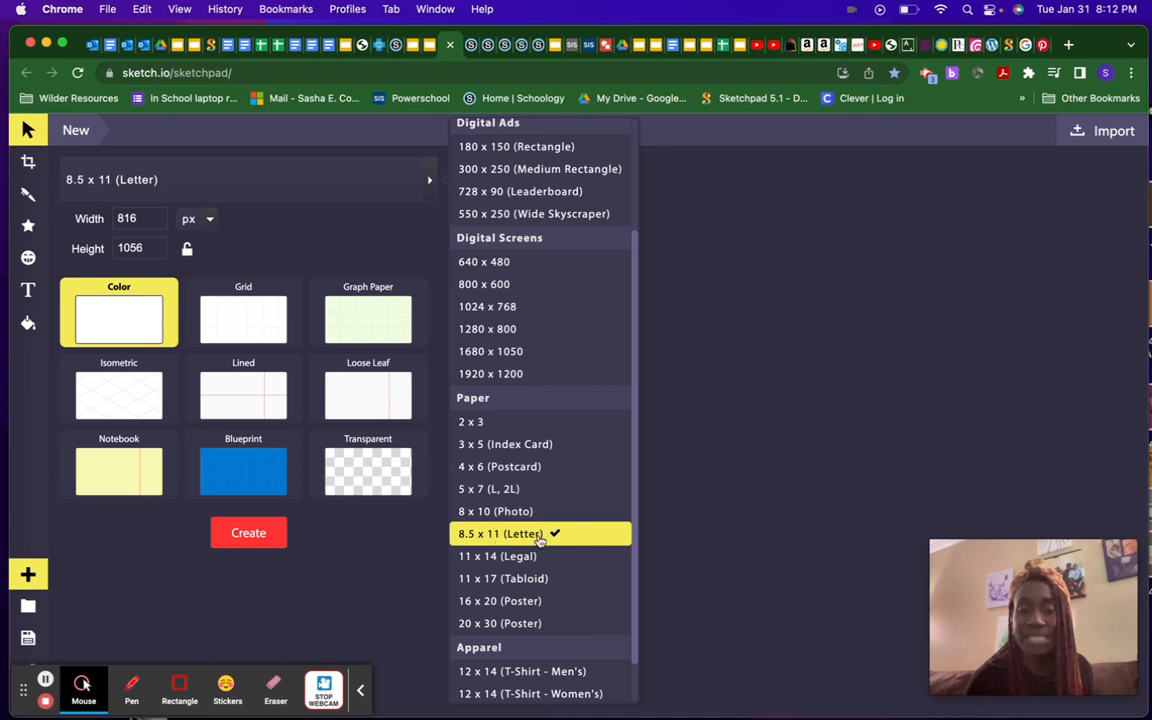
Step: Create a new 8.5 x 11 (Letter) canvas in inches with a plain Color background
left_click(498, 540)
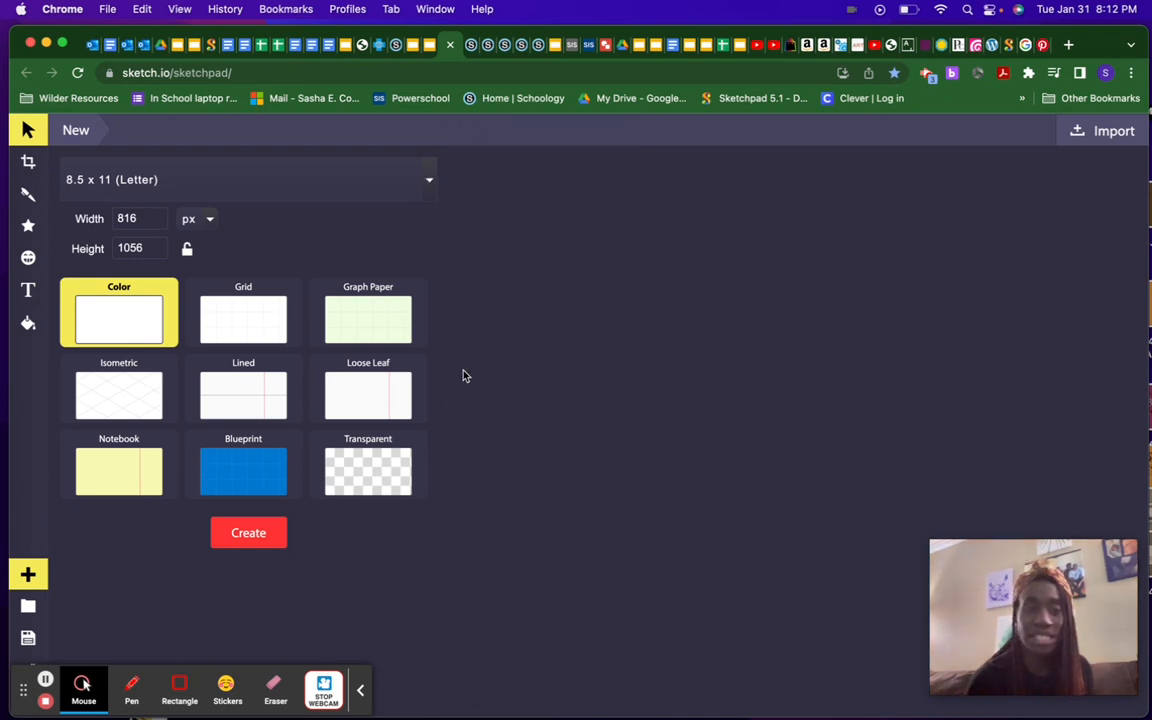
left_click(200, 228)
left_click(246, 186)
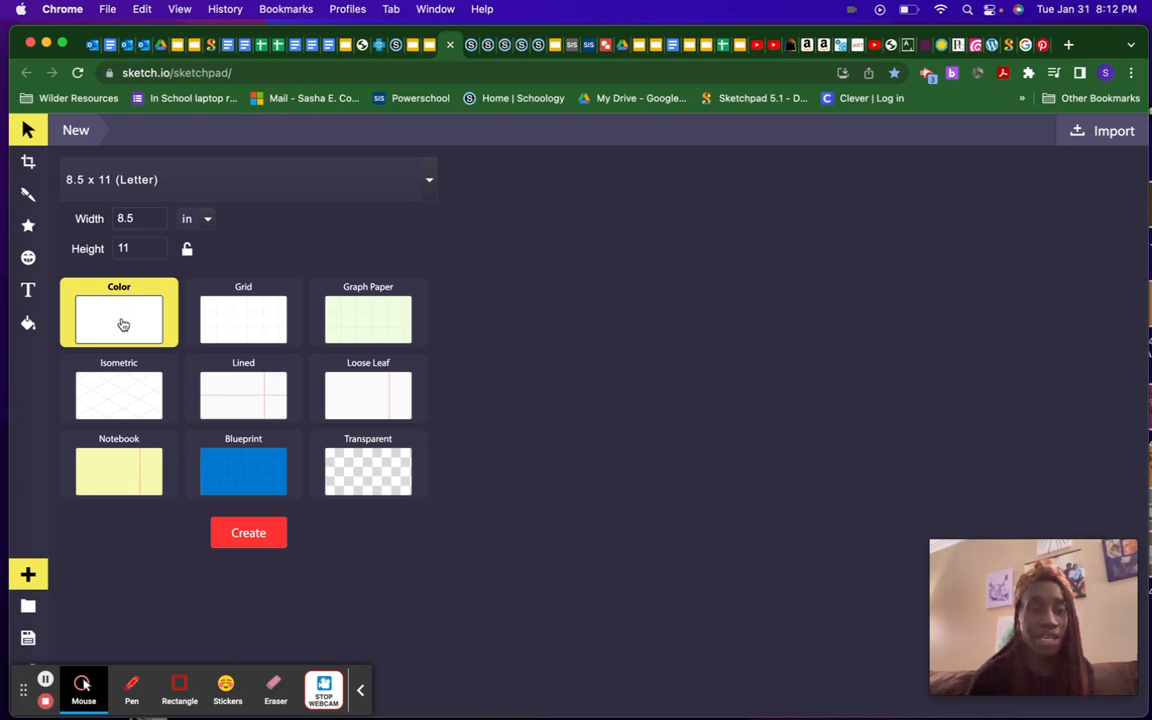
left_click(249, 532)
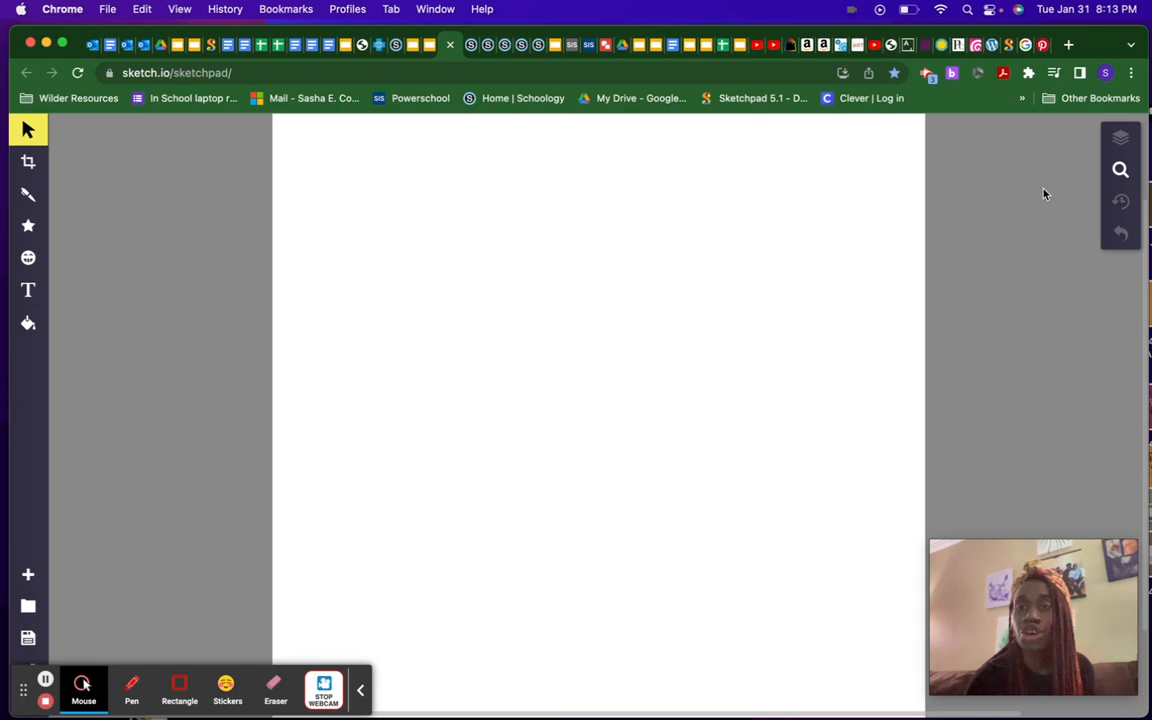
left_click(1120, 170)
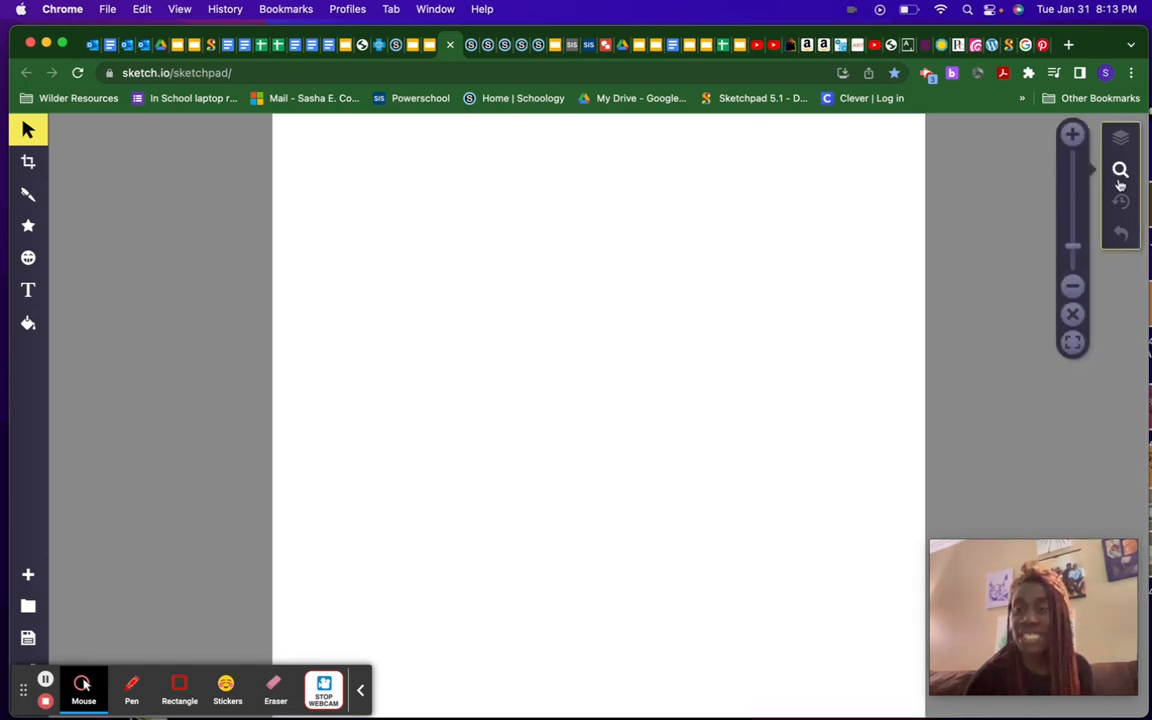
left_click(1073, 348)
left_click(1073, 287)
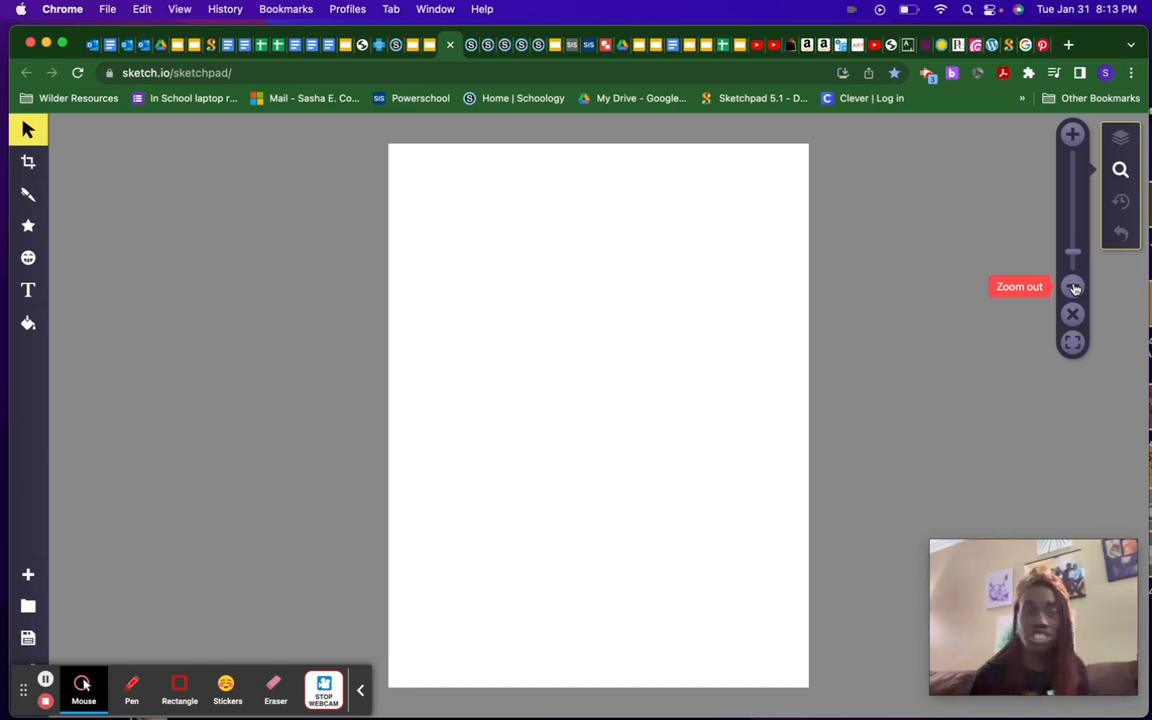
left_click(27, 195)
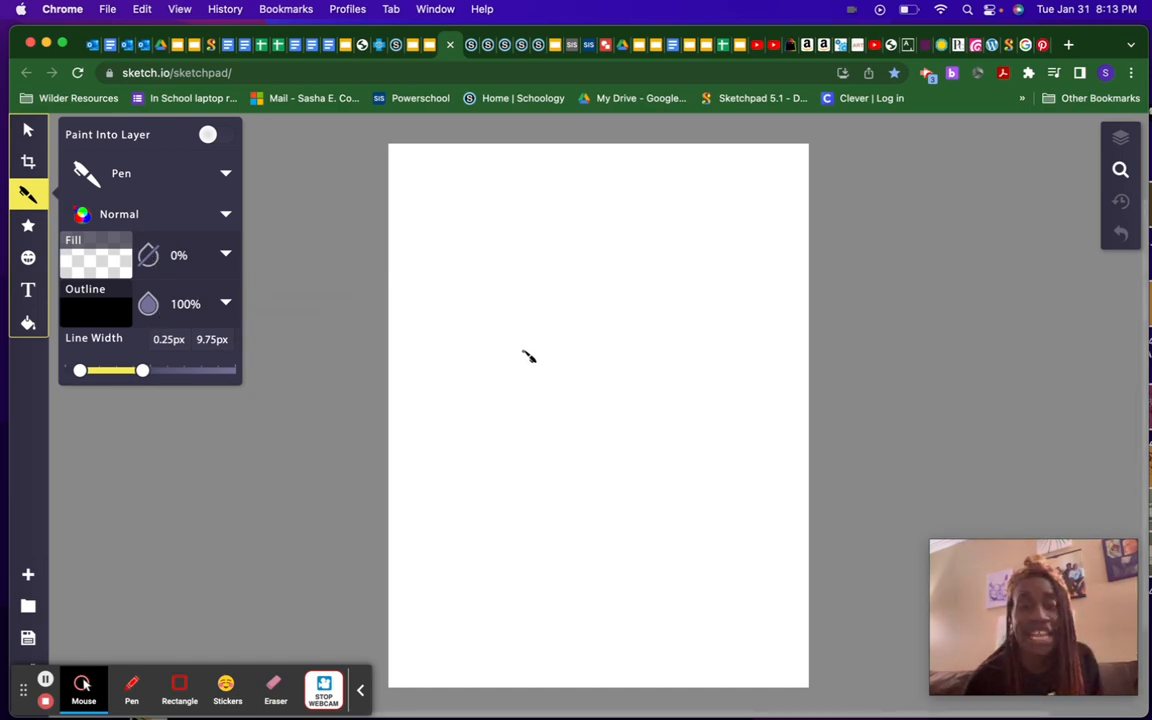
mouse_move(520, 336)
left_mouse_down()
mouse_move(543, 445)
mouse_move(584, 474)
mouse_move(642, 446)
mouse_move(646, 330)
left_mouse_up()
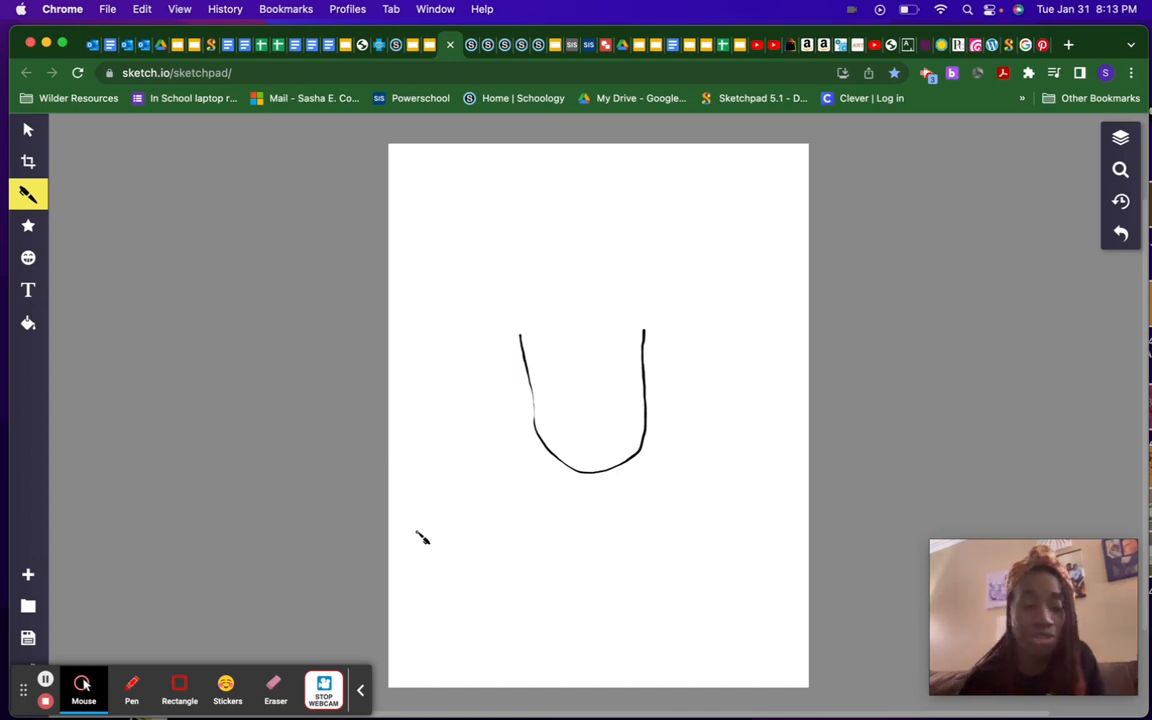
key("super+z")
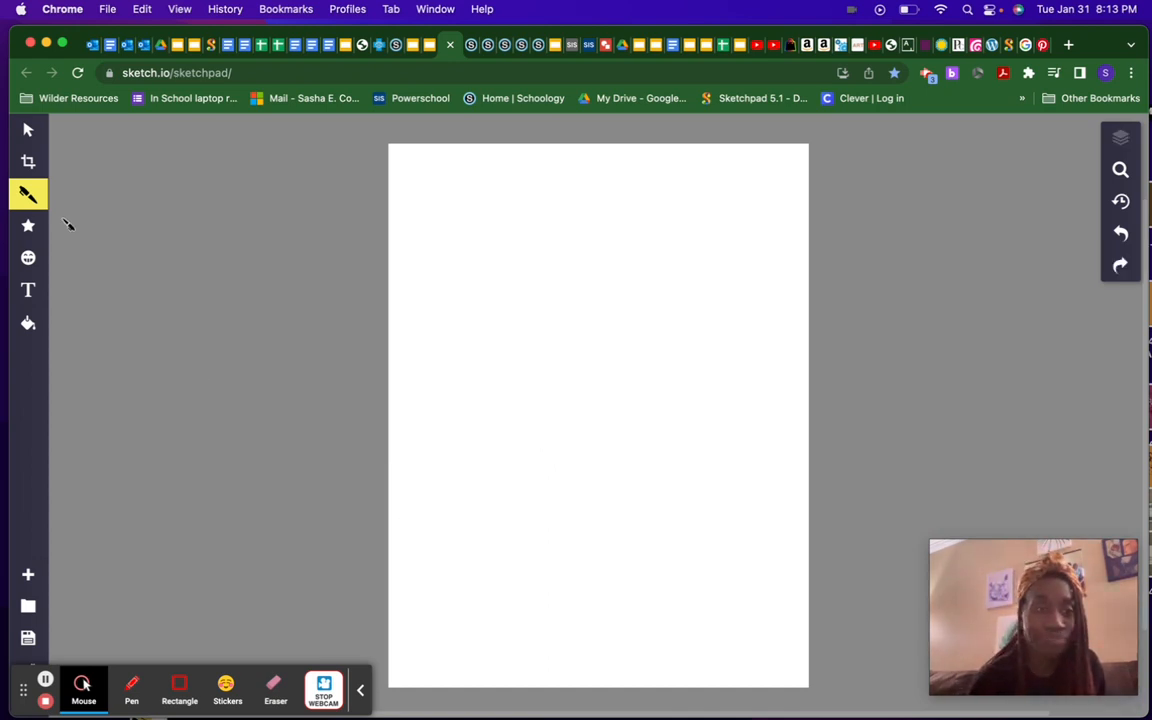
Step: Set the Pen brush's maximum line width to 18 px
left_click(28, 197)
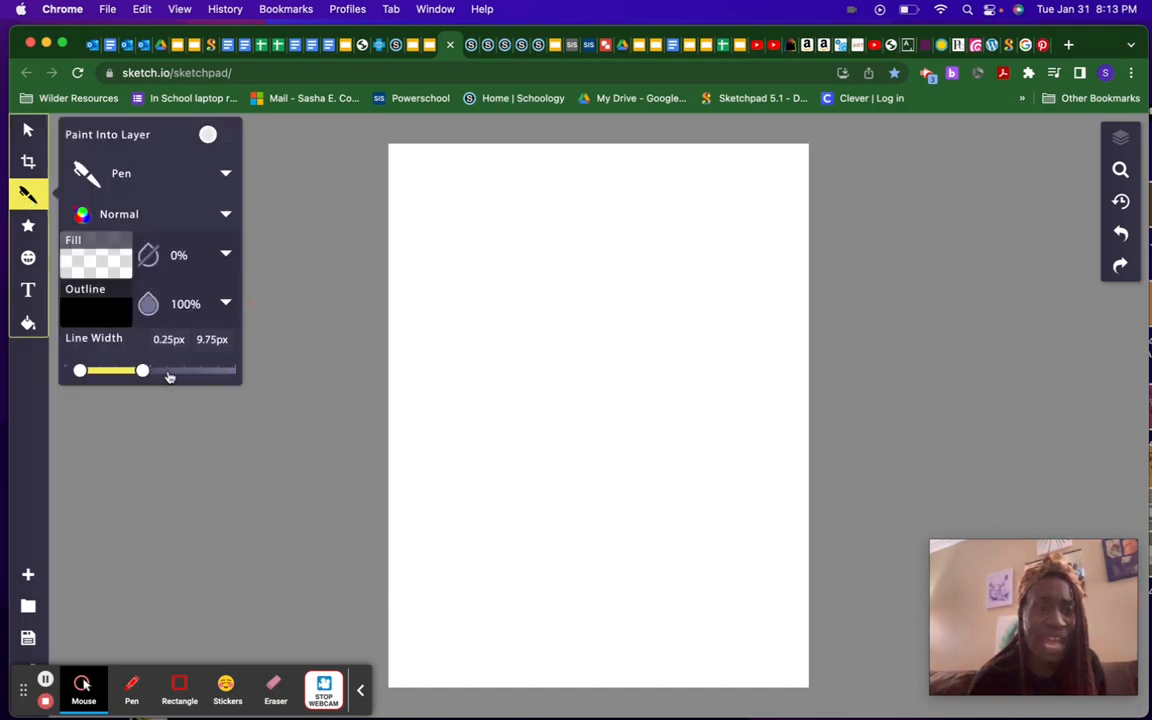
left_click_drag(142, 370, 166, 372)
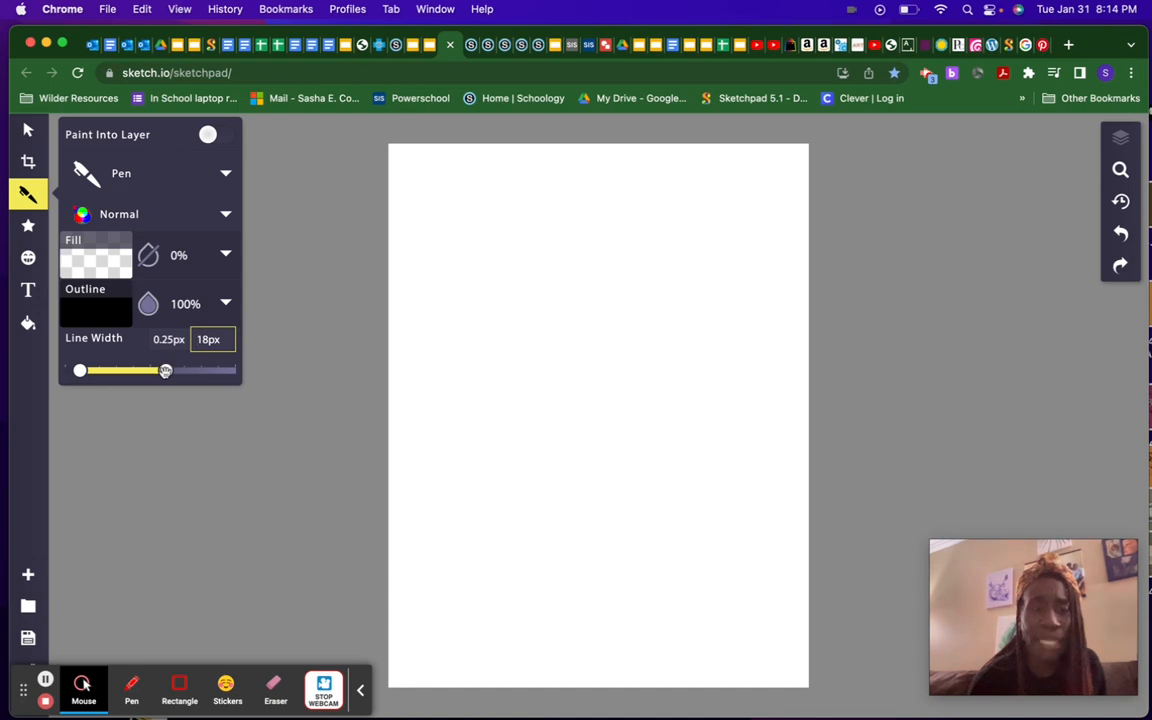
left_click(193, 442)
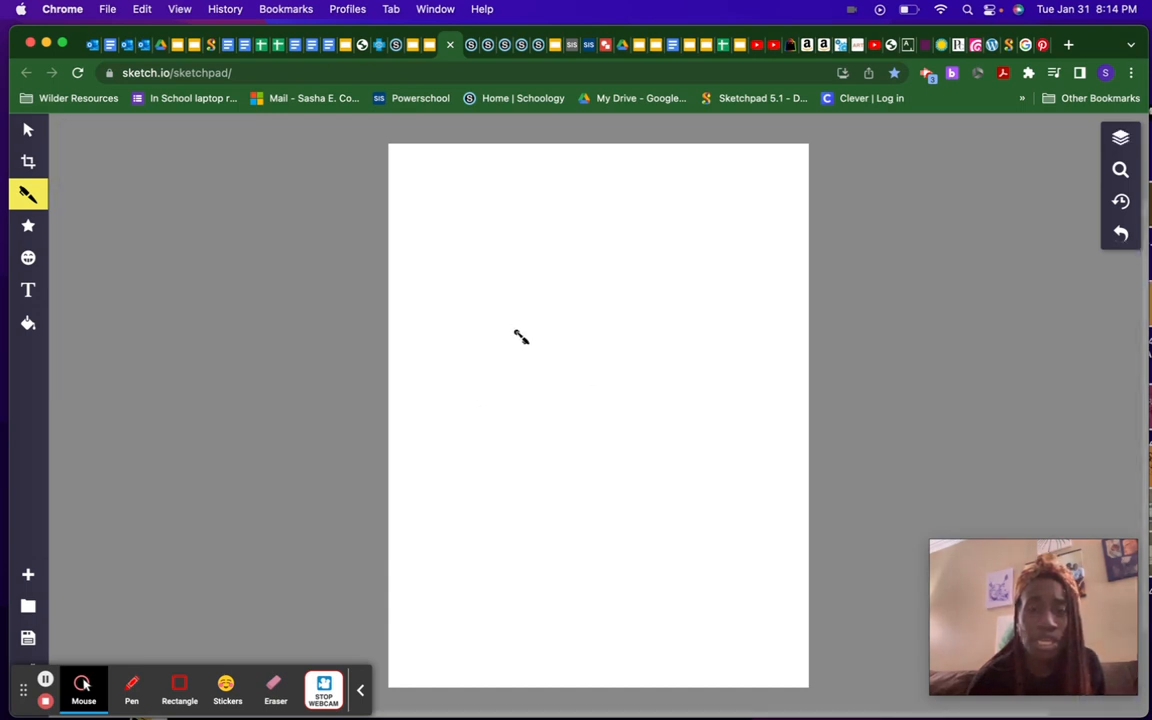
Step: Draw a U-shaped face outline with an ear on each side, plus the neck and shoulders running down to the page's lower edge
mouse_move(516, 334)
left_mouse_down()
mouse_move(523, 468)
mouse_move(548, 512)
mouse_move(666, 505)
mouse_move(664, 343)
mouse_move(685, 392)
mouse_move(686, 420)
mouse_move(668, 436)
left_mouse_up()
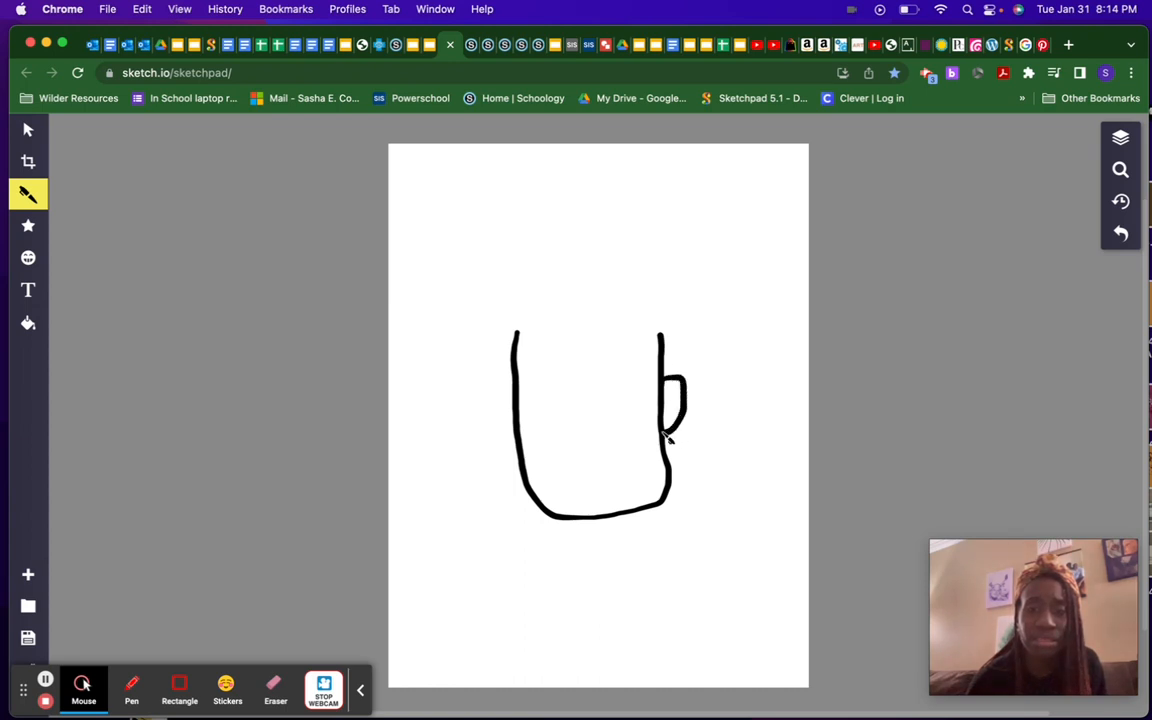
mouse_move(513, 385)
left_mouse_down()
mouse_move(491, 393)
mouse_move(516, 440)
left_mouse_up()
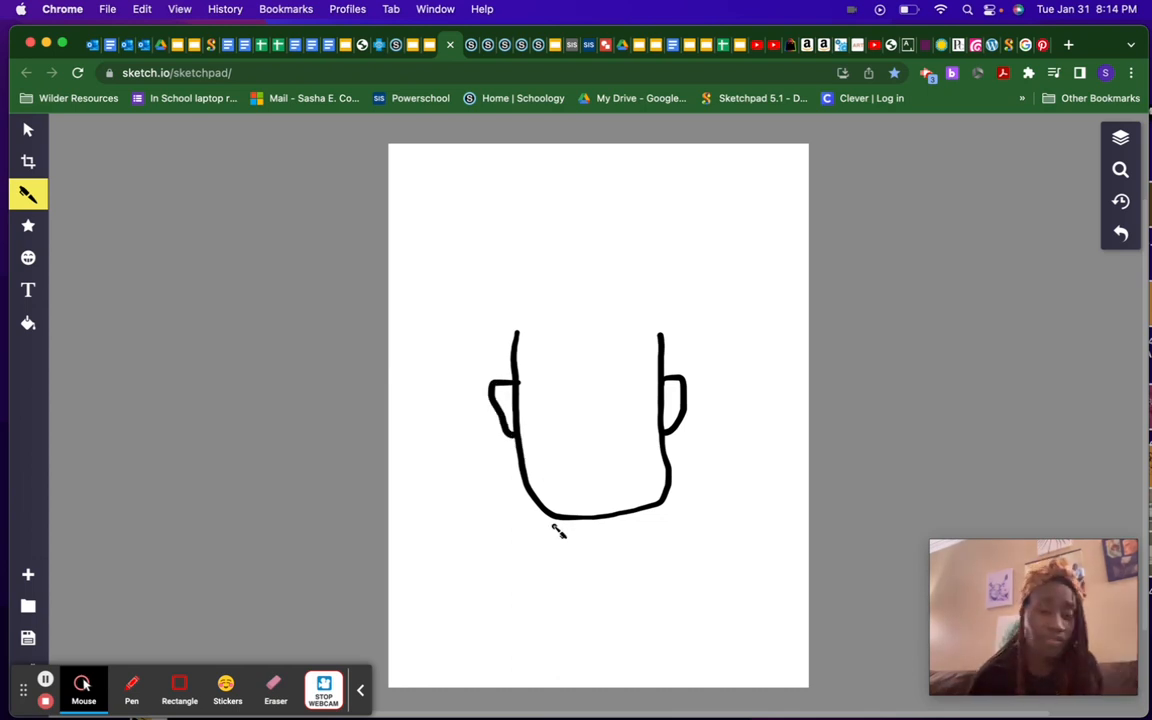
mouse_move(560, 521)
left_mouse_down()
mouse_move(537, 581)
mouse_move(488, 602)
mouse_move(457, 634)
mouse_move(450, 688)
left_mouse_up()
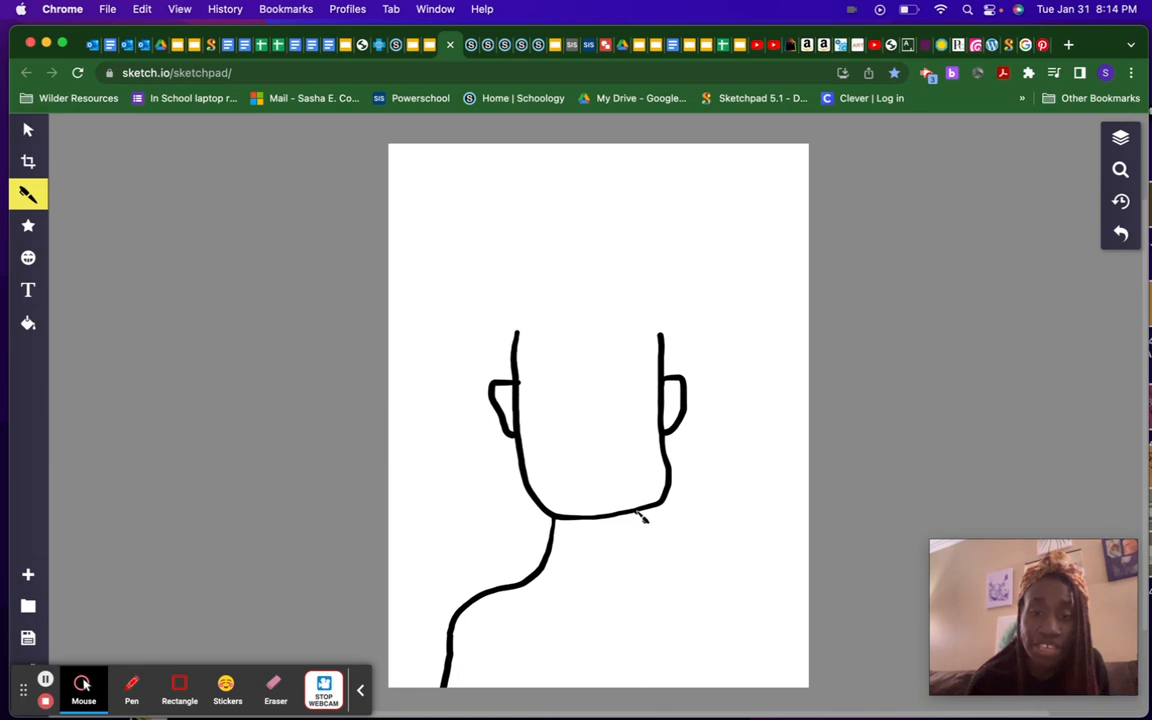
mouse_move(643, 516)
left_mouse_down()
mouse_move(645, 574)
mouse_move(725, 610)
mouse_move(746, 684)
left_mouse_up()
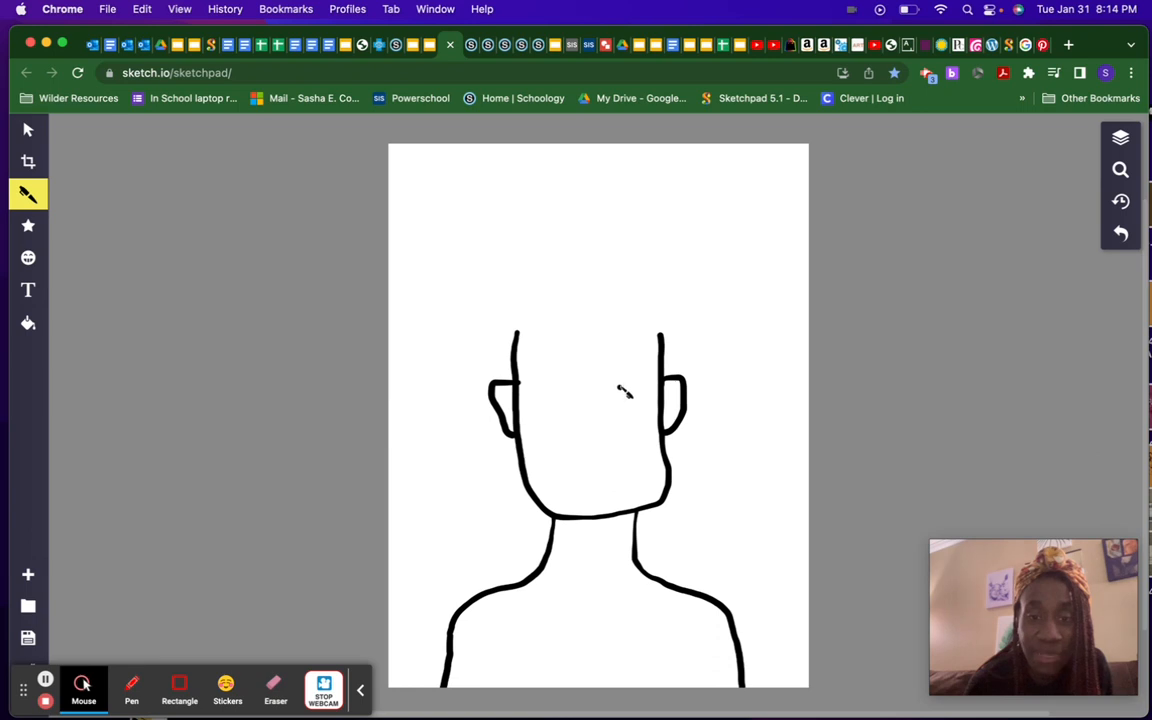
Step: Draw two eyes with irises between the ears of the portrait
mouse_move(604, 398)
left_mouse_down()
mouse_move(632, 385)
mouse_move(647, 394)
left_mouse_up()
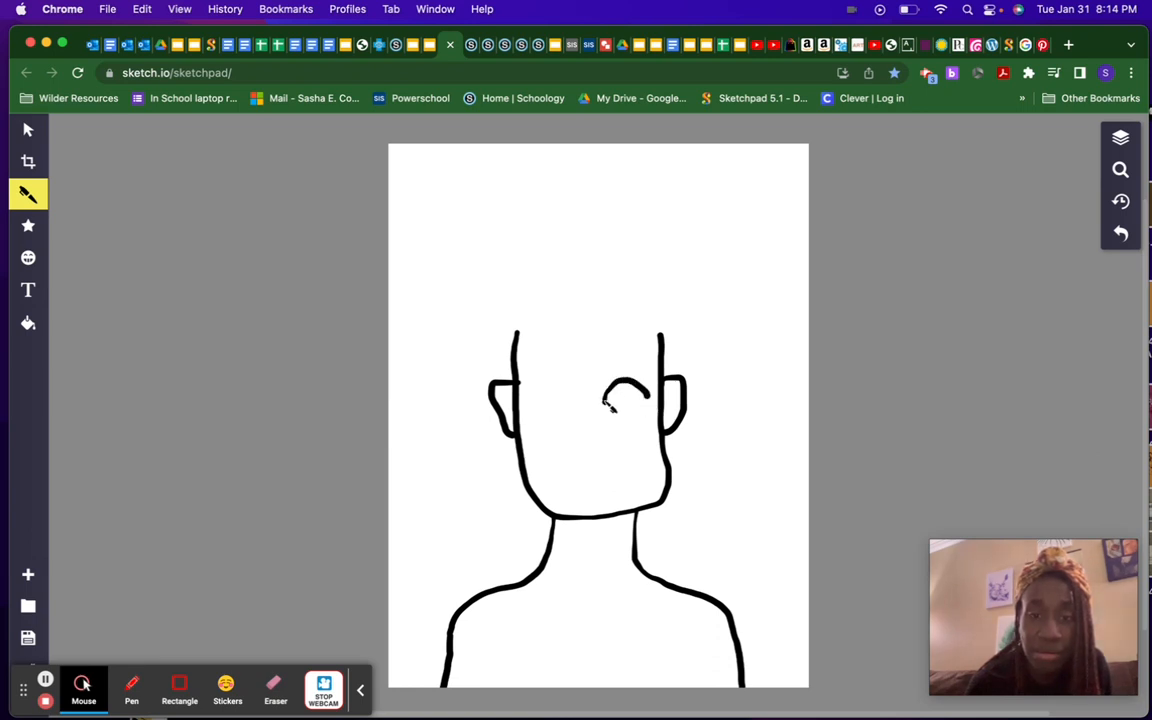
left_click_drag(608, 403, 649, 402)
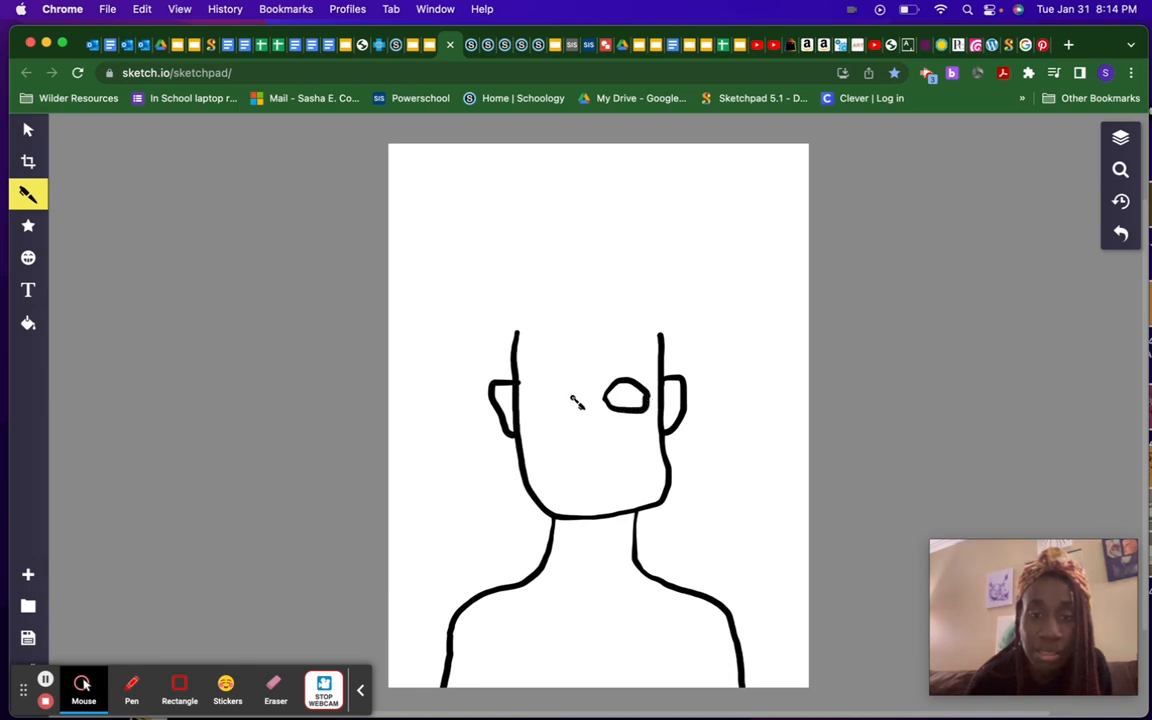
mouse_move(525, 402)
left_mouse_down()
mouse_move(545, 383)
mouse_move(580, 405)
mouse_move(530, 413)
left_mouse_up()
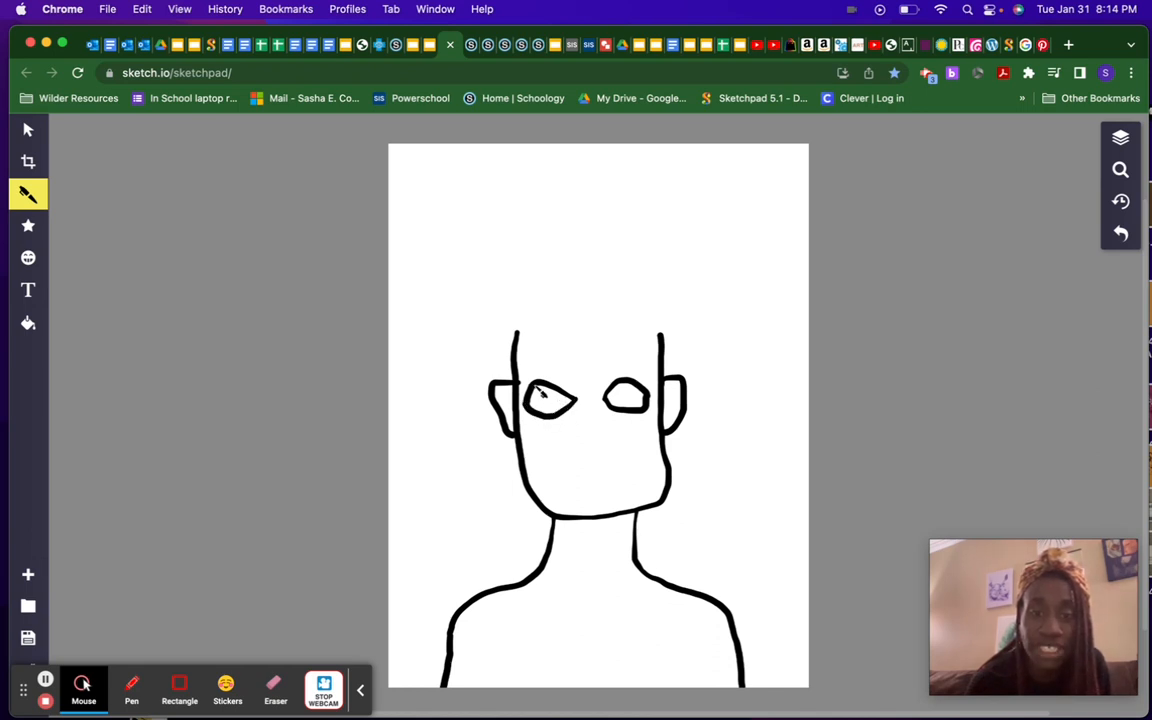
left_click_drag(549, 391, 560, 413)
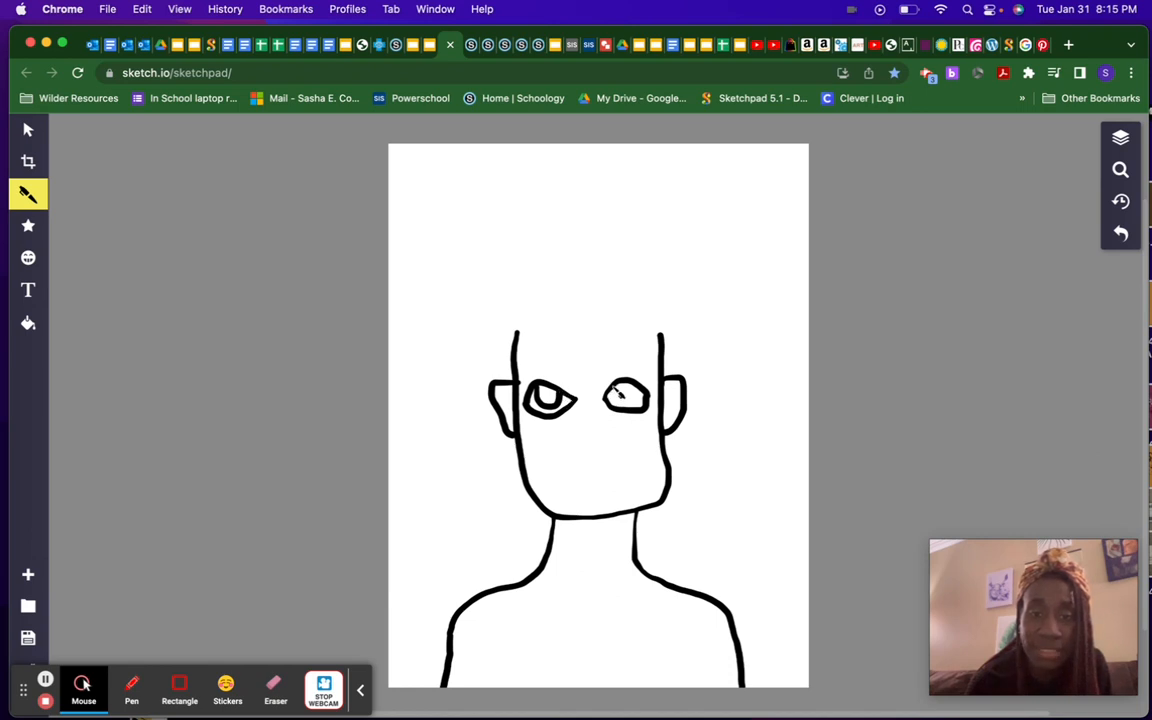
left_click_drag(627, 406, 642, 404)
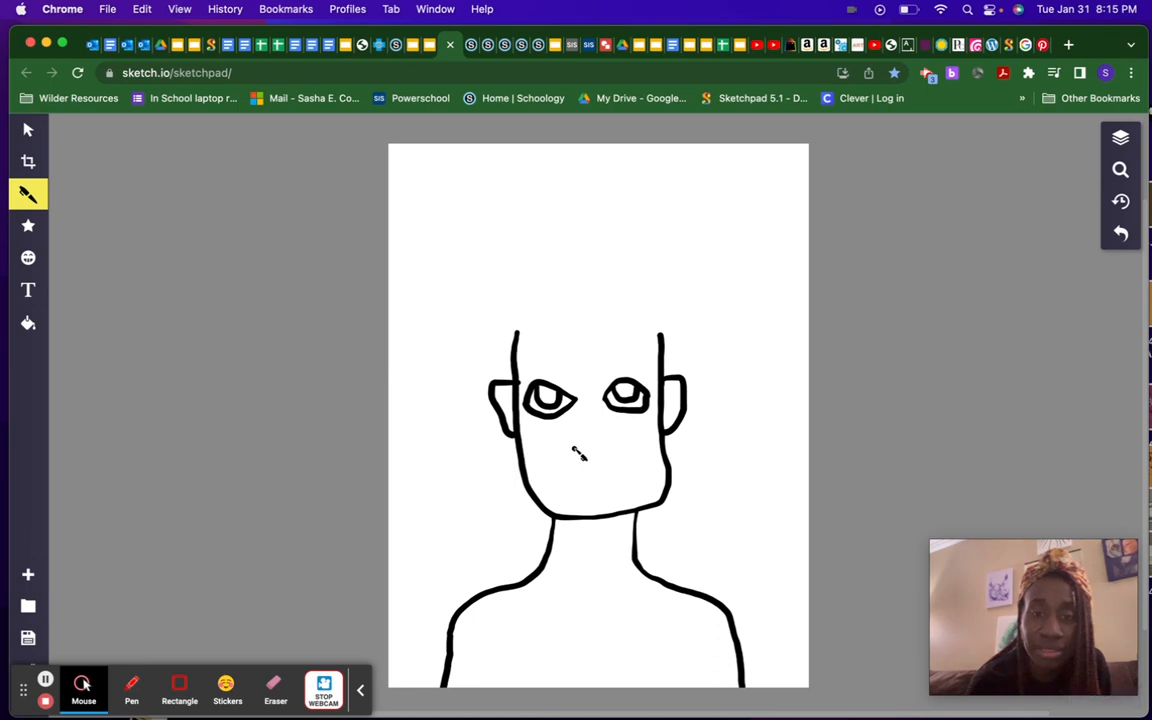
Step: Draw a small curved nose and an open smiling mouth below the eyes
left_click_drag(597, 457, 609, 449)
left_click_drag(548, 466, 633, 464)
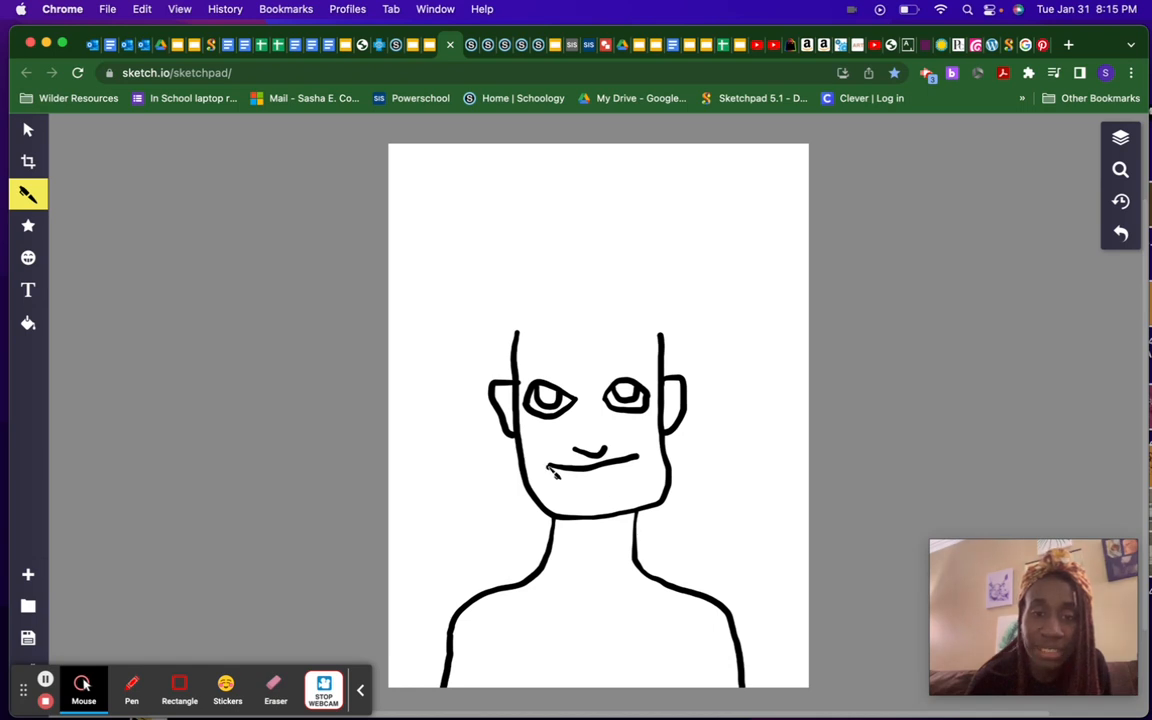
mouse_move(552, 467)
left_mouse_down()
mouse_move(595, 495)
mouse_move(625, 490)
mouse_move(640, 460)
left_mouse_up()
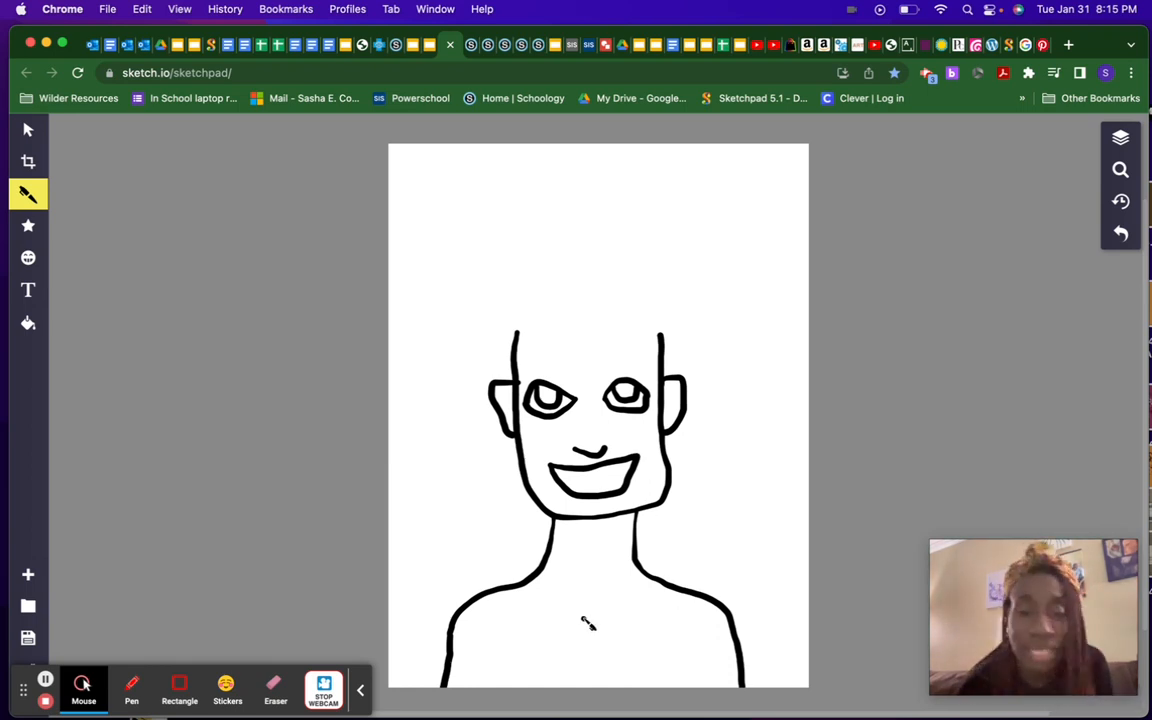
Step: Draw a shirt collar as two parallel curved lines at the base of the neck
mouse_move(556, 597)
left_mouse_down()
mouse_move(605, 611)
mouse_move(636, 586)
mouse_move(638, 568)
left_mouse_up()
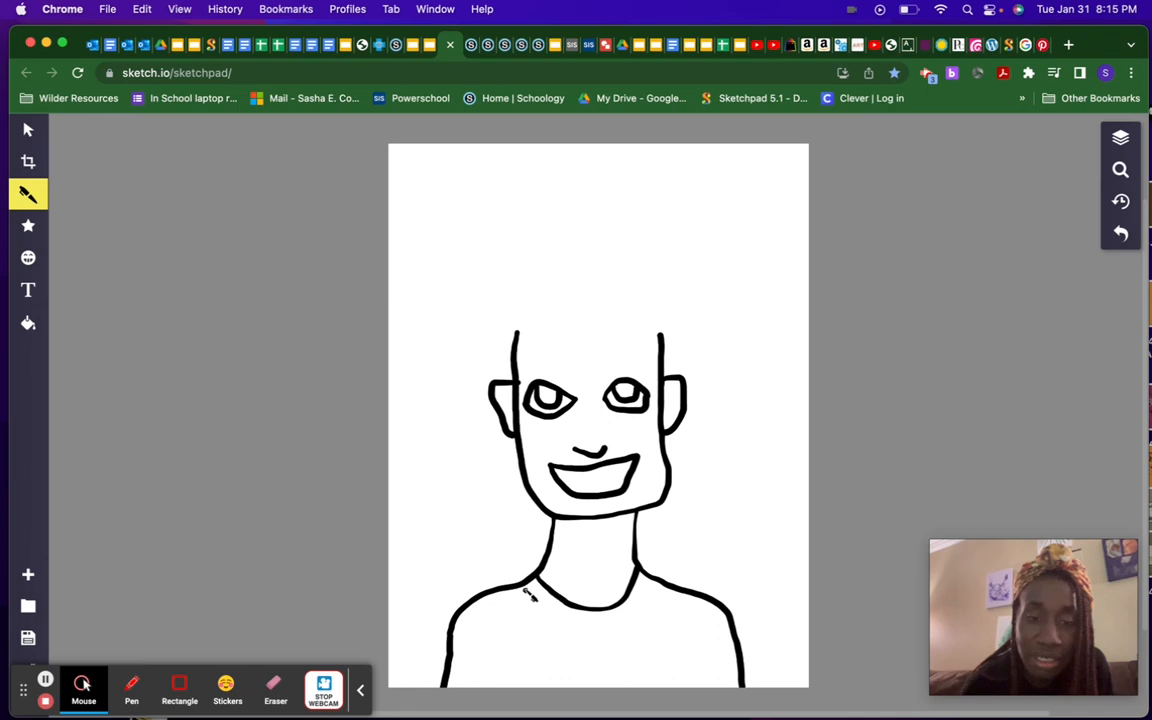
mouse_move(532, 587)
left_mouse_down()
mouse_move(545, 608)
mouse_move(586, 626)
mouse_move(640, 614)
mouse_move(657, 583)
left_mouse_up()
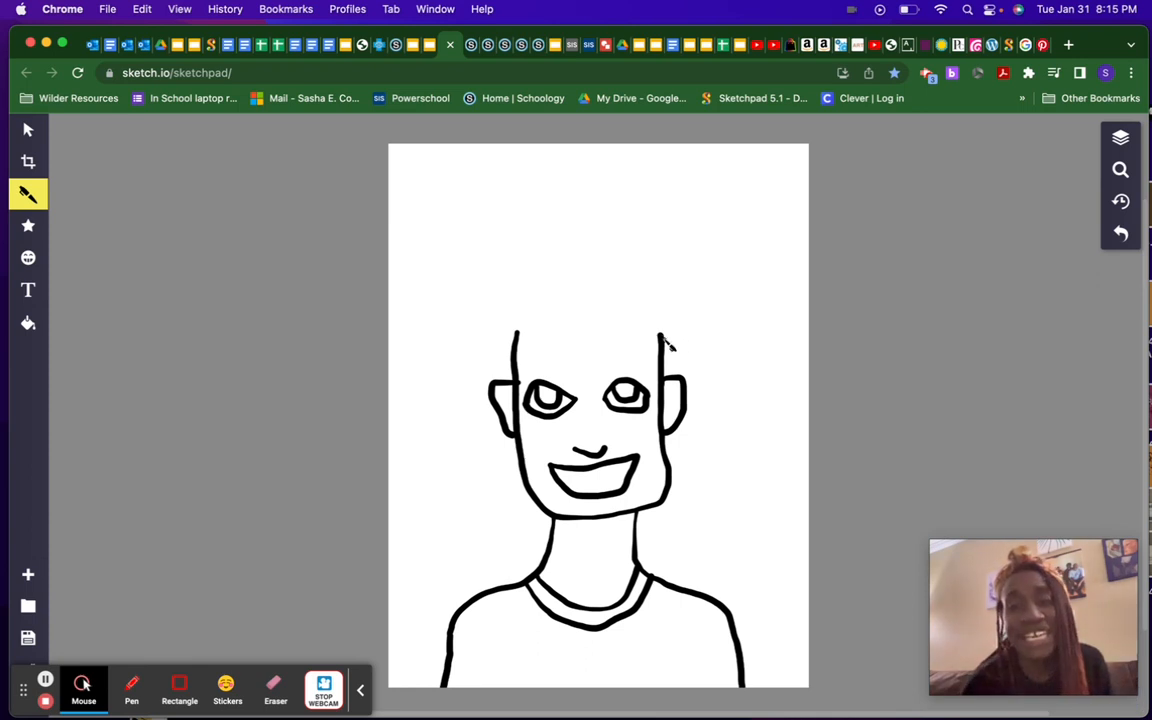
Step: Close the top of the head with a curve and draw hair outlines sweeping out to both side edges of the page
mouse_move(662, 333)
left_mouse_down()
mouse_move(685, 296)
mouse_move(758, 253)
mouse_move(801, 254)
left_mouse_up()
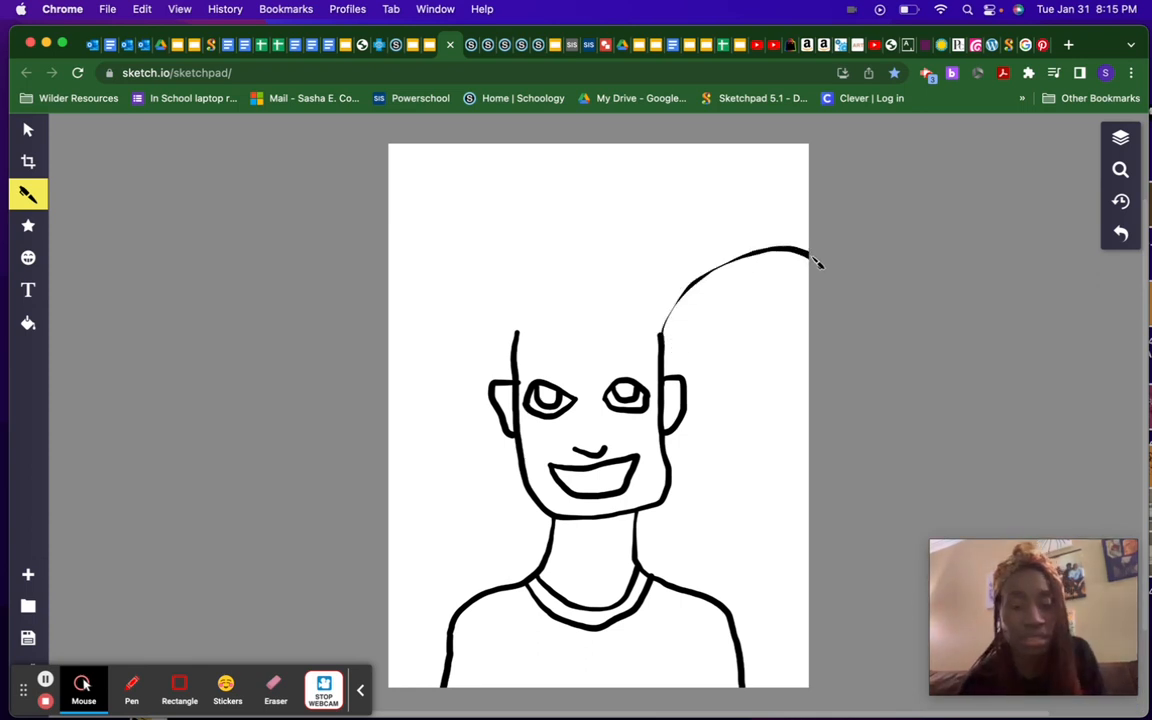
key("super+z")
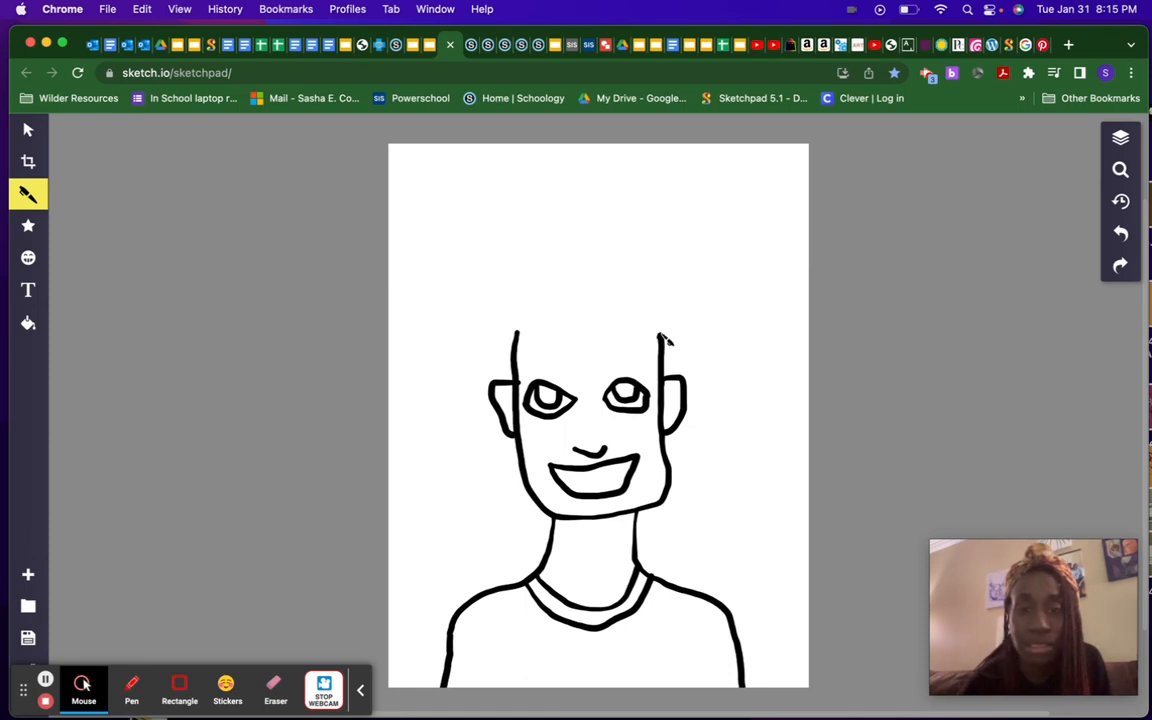
mouse_move(670, 328)
left_mouse_down()
mouse_move(736, 287)
mouse_move(815, 288)
left_mouse_up()
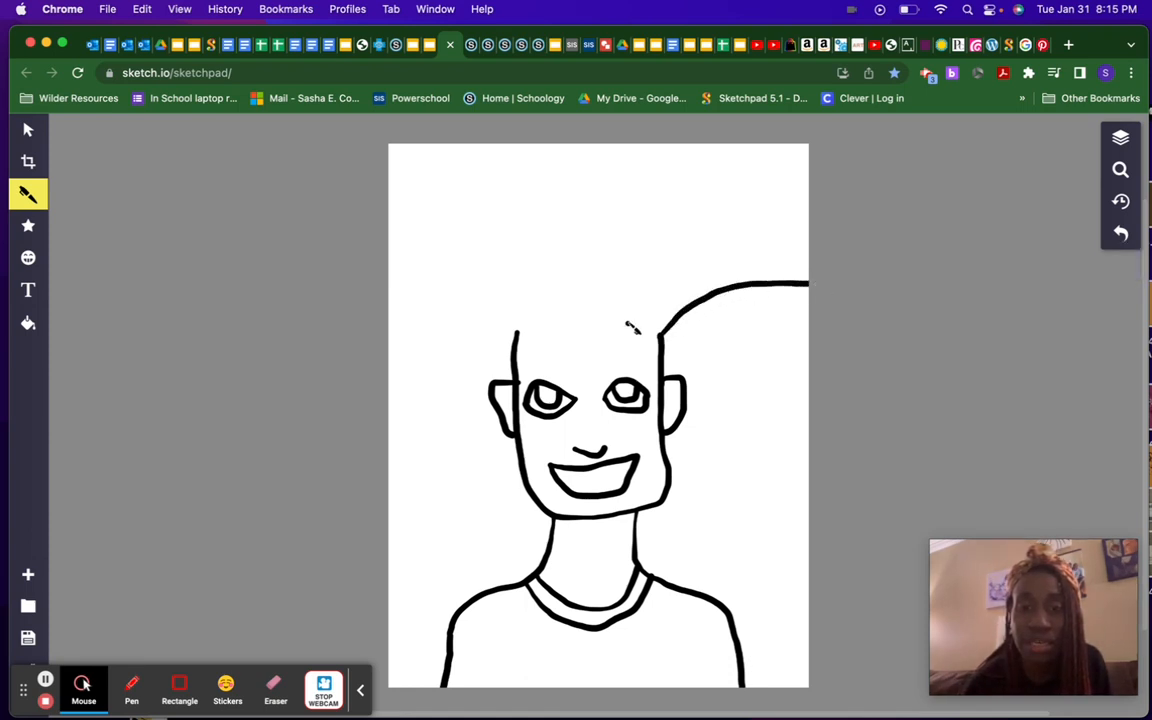
mouse_move(661, 334)
left_mouse_down()
mouse_move(645, 320)
mouse_move(552, 312)
mouse_move(525, 340)
mouse_move(490, 300)
mouse_move(386, 269)
left_mouse_up()
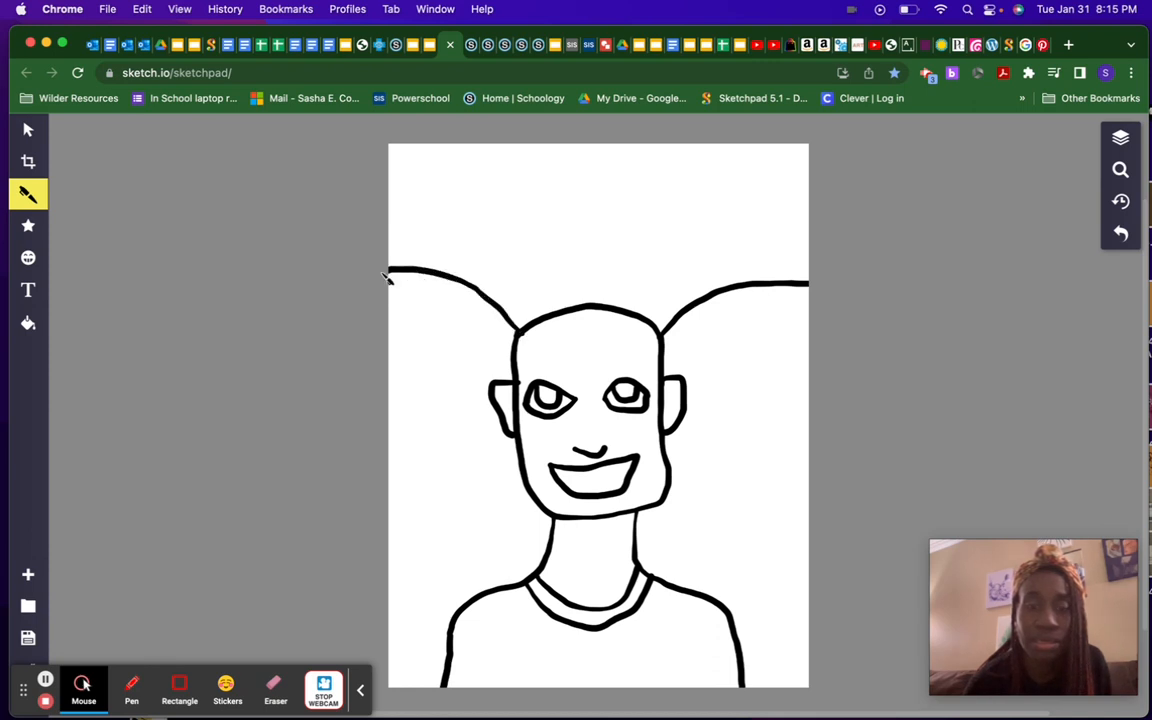
left_click_drag(514, 352, 393, 457)
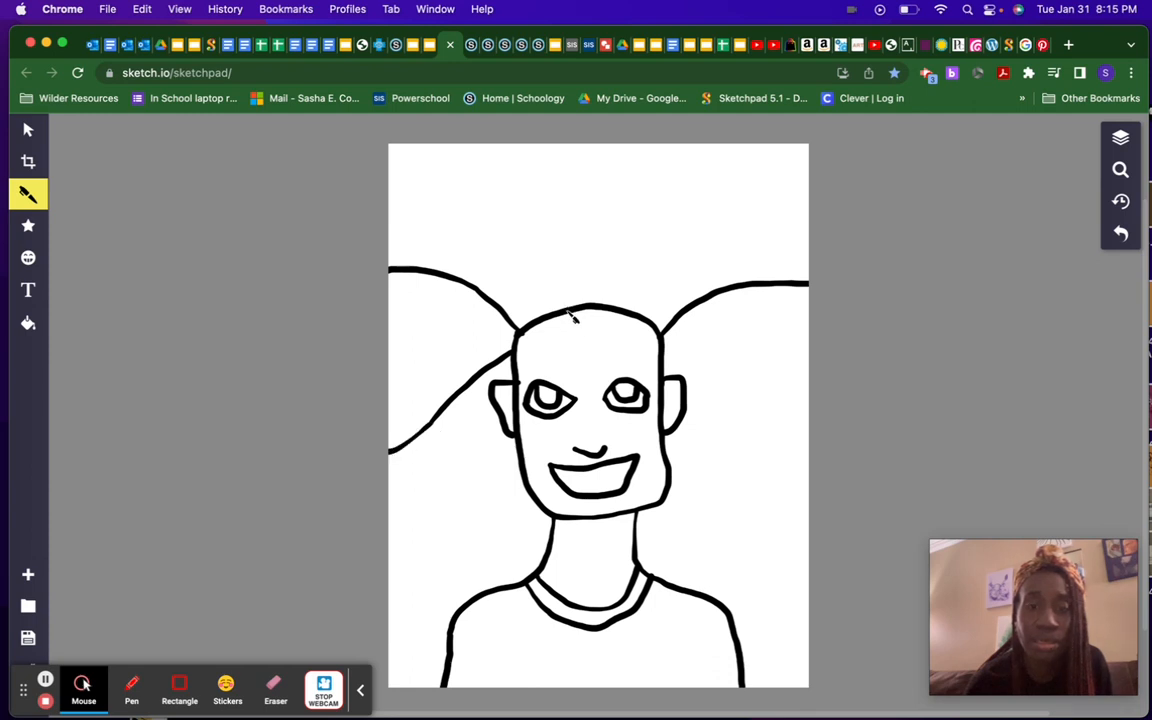
mouse_move(593, 315)
left_mouse_down()
mouse_move(630, 325)
mouse_move(812, 460)
left_mouse_up()
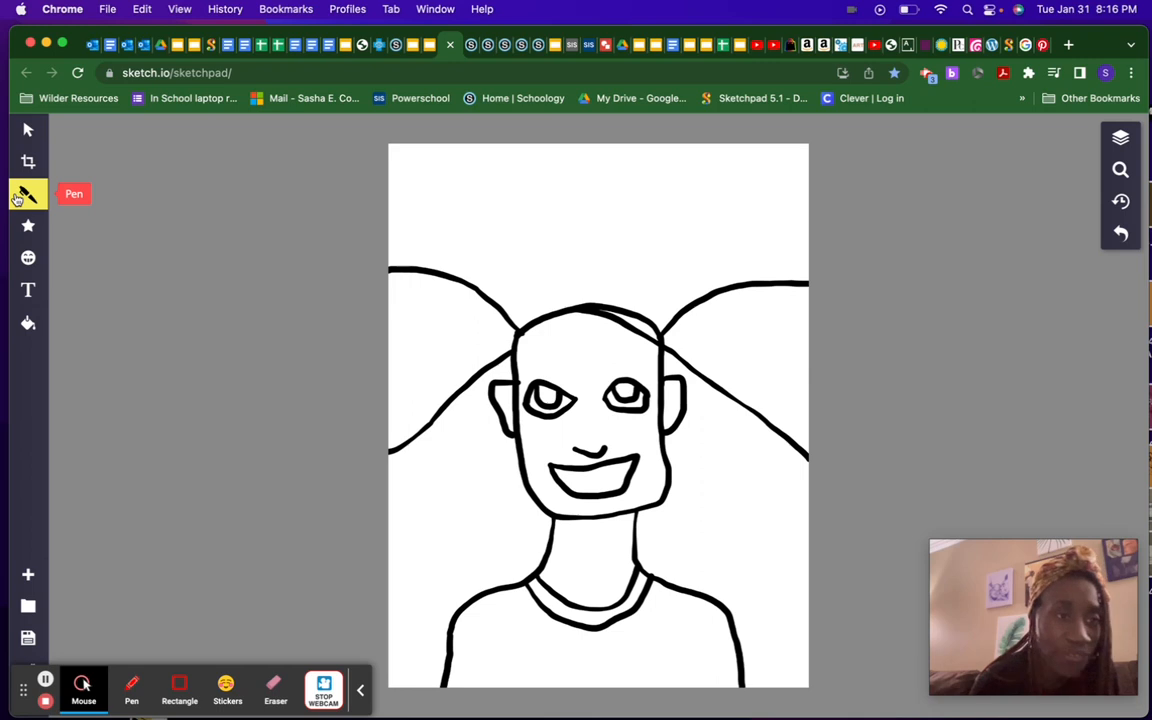
Step: Look through the available brush types for drawing the hair
left_click(29, 195)
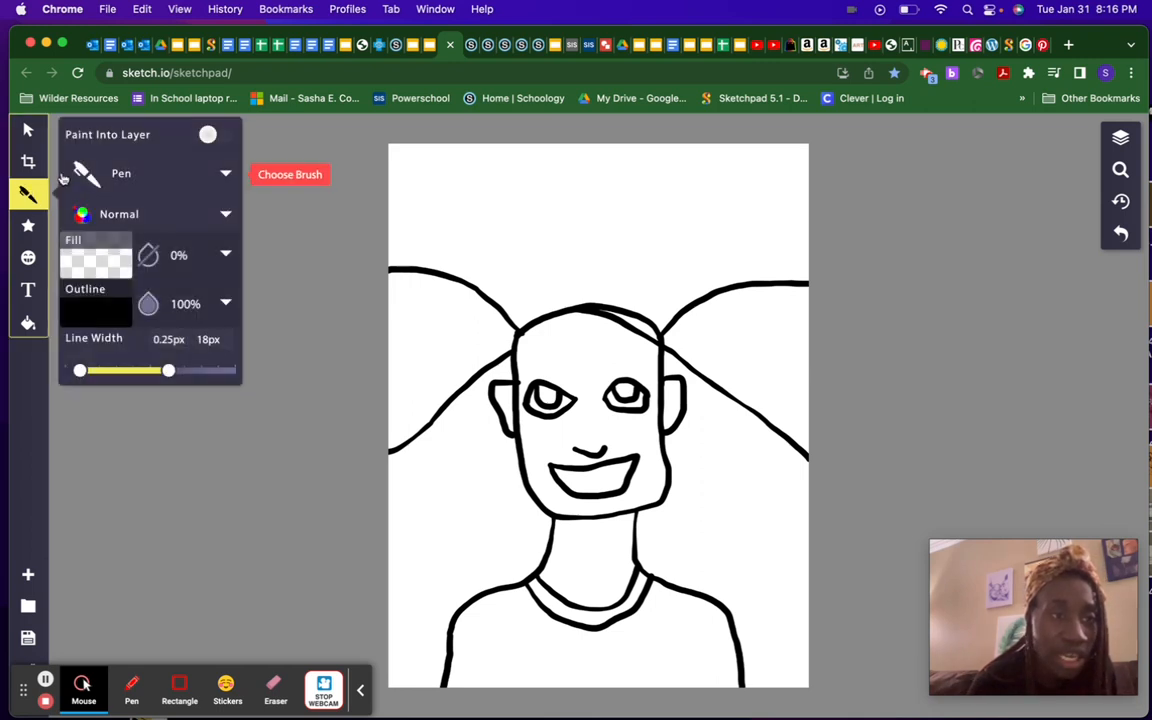
left_click(130, 173)
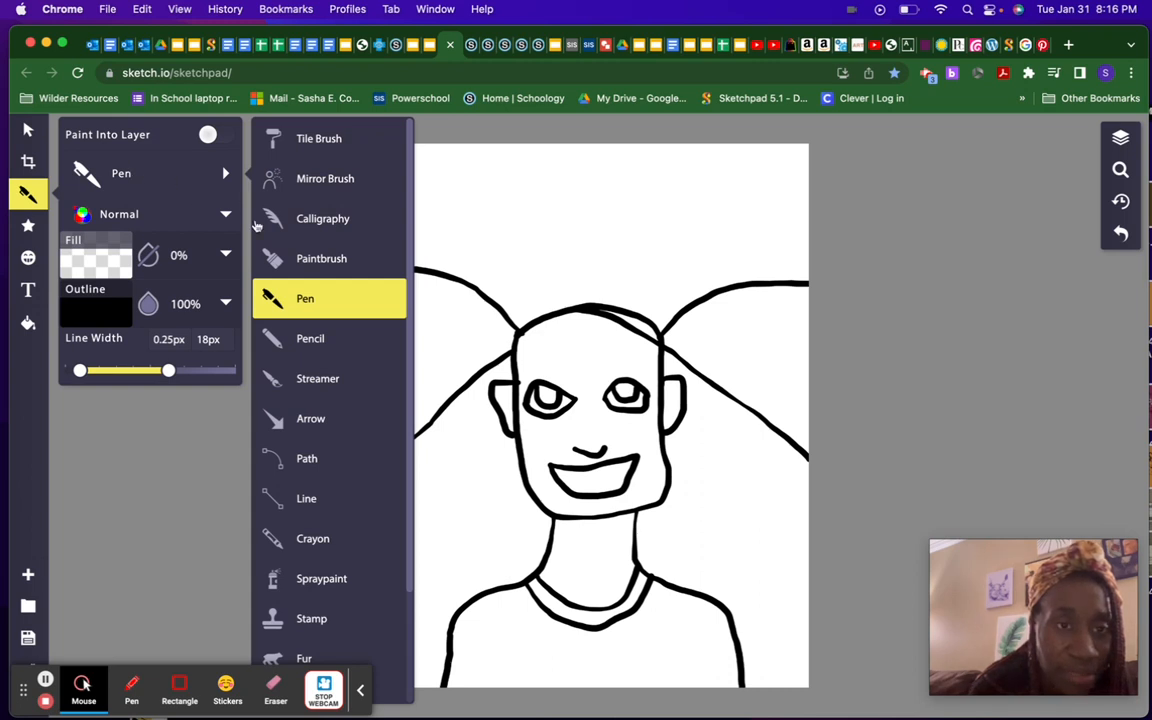
left_click(29, 133)
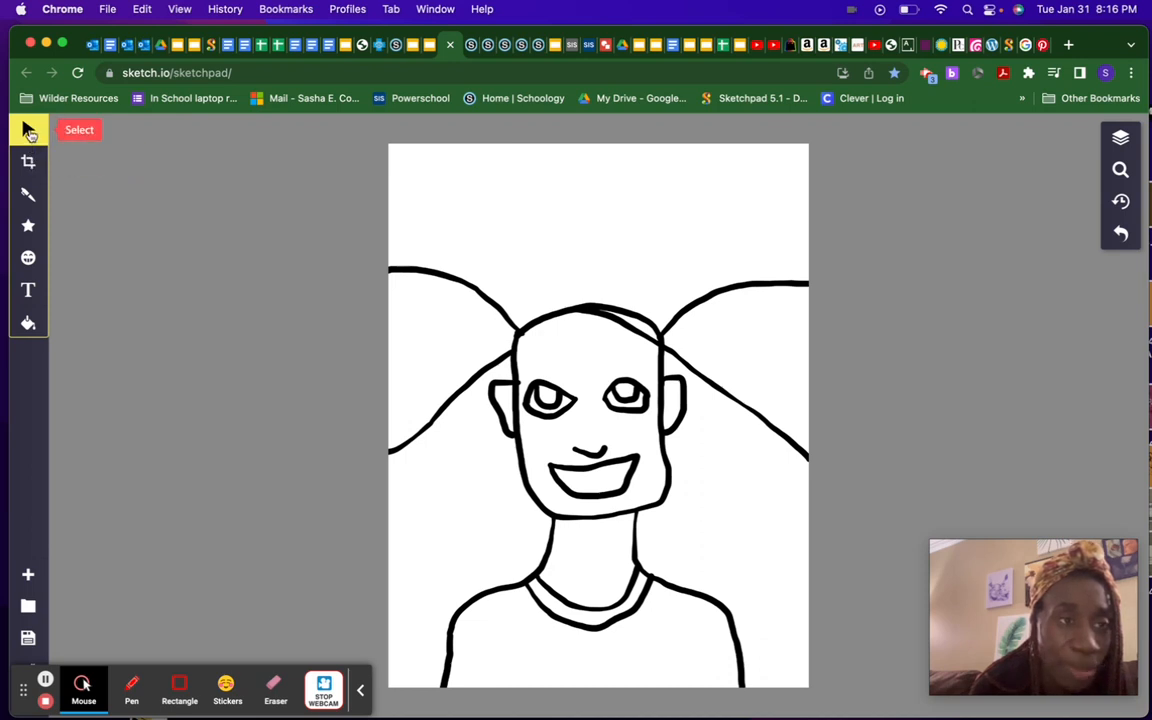
left_click(29, 194)
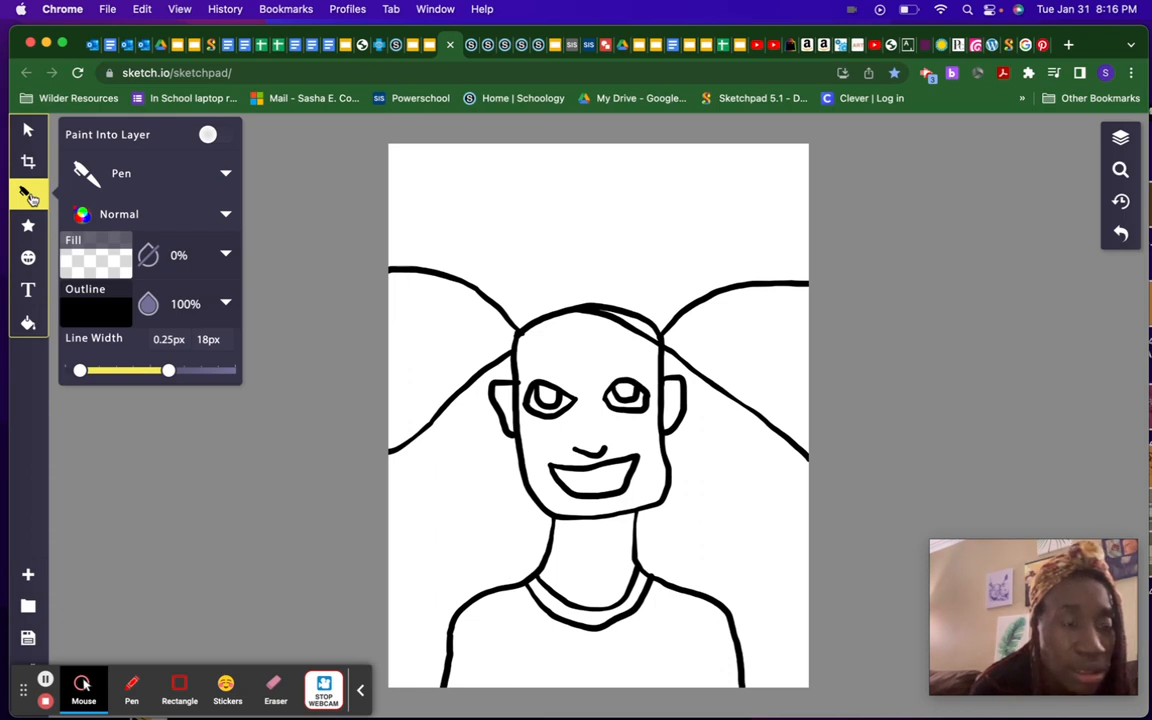
left_click(150, 175)
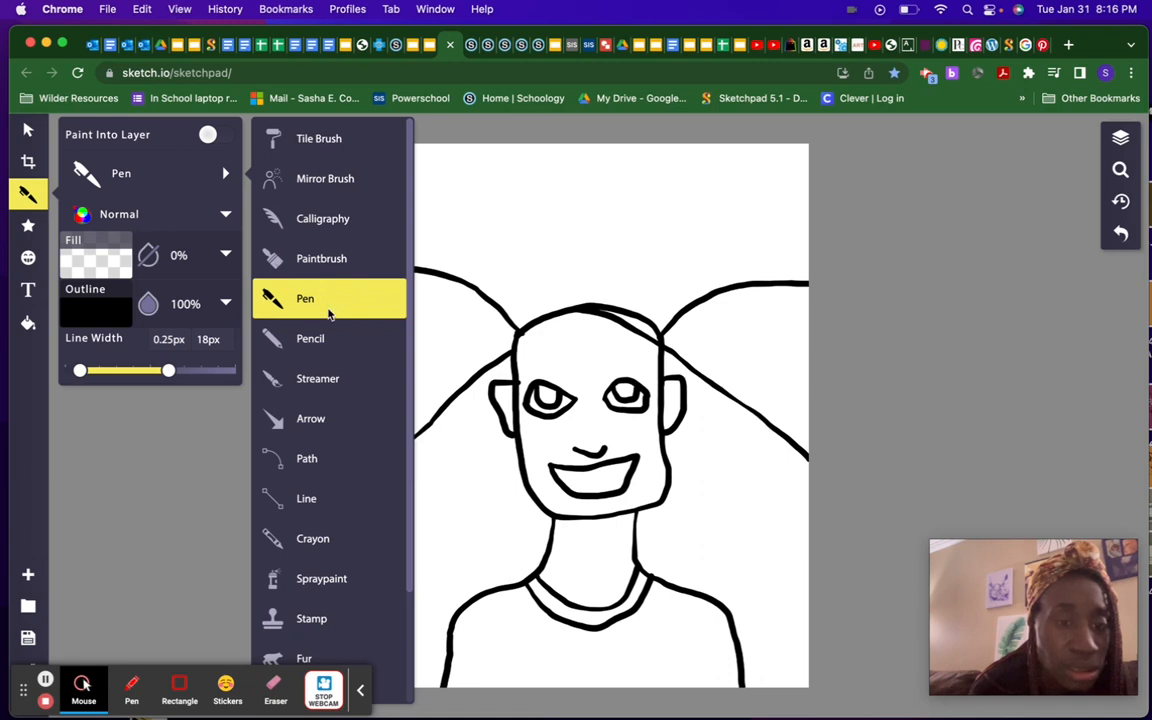
scroll(329, 315, "down", 3)
scroll(329, 315, "up", 3)
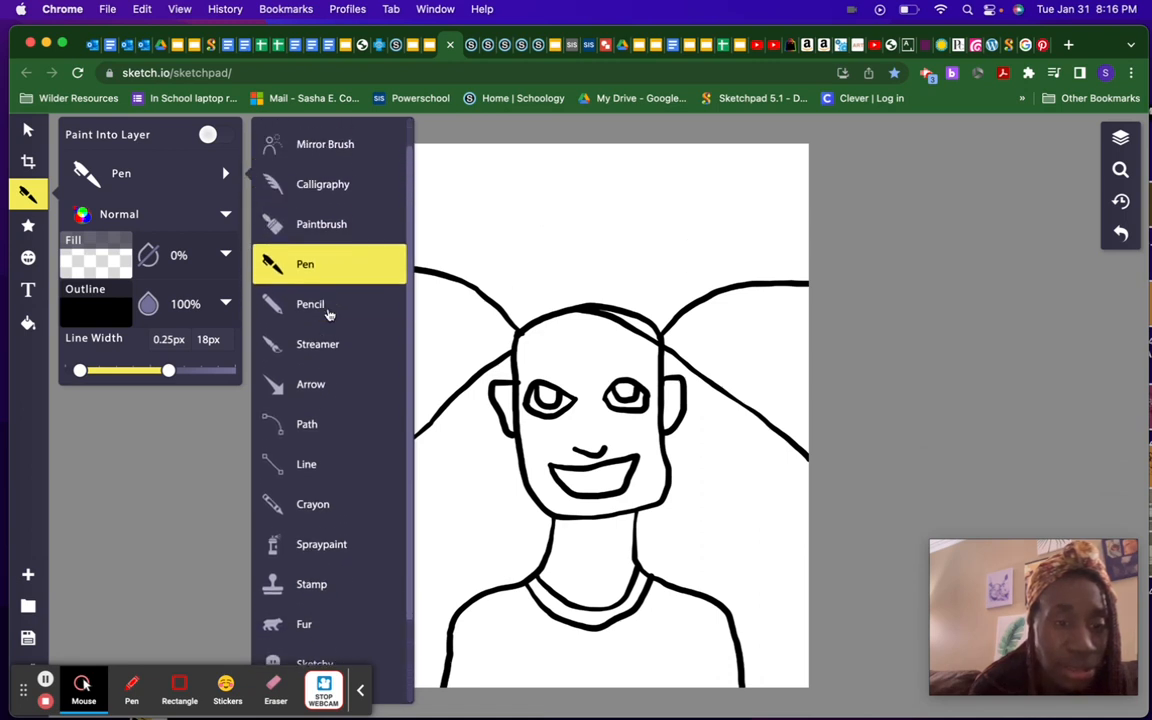
left_click(29, 129)
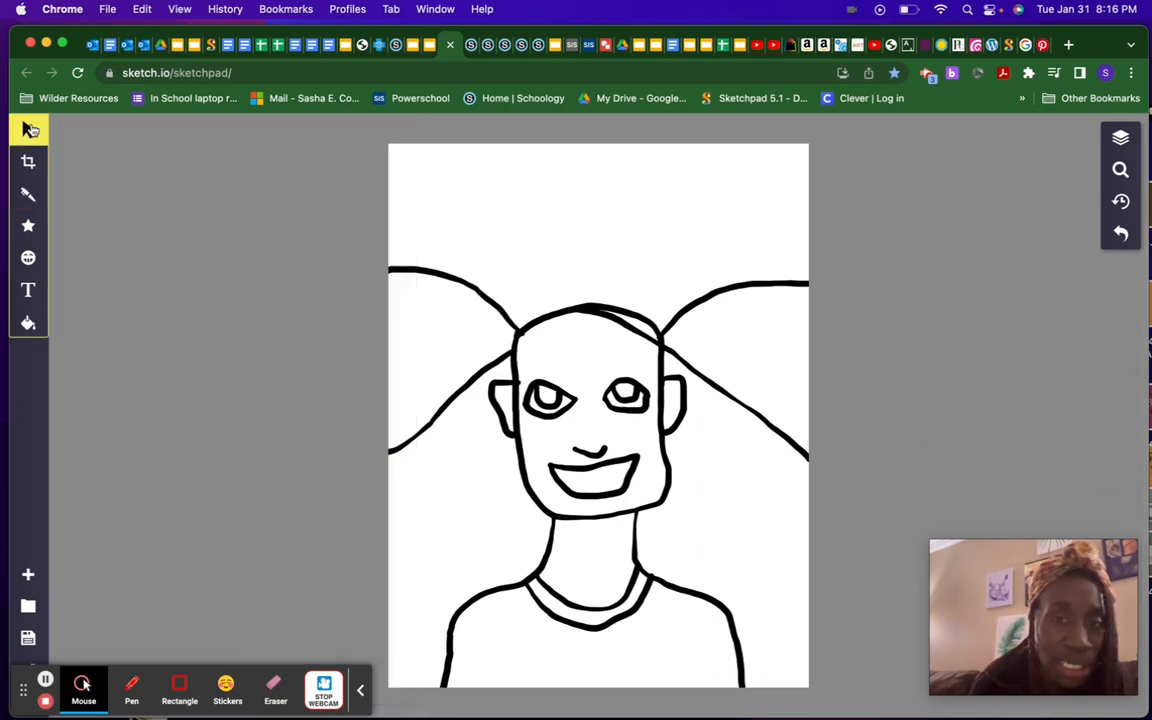
Step: Draw two curved pen hair lines from the crown off the page's top edge and one from the left-hand ear off the left page edge
left_click(28, 192)
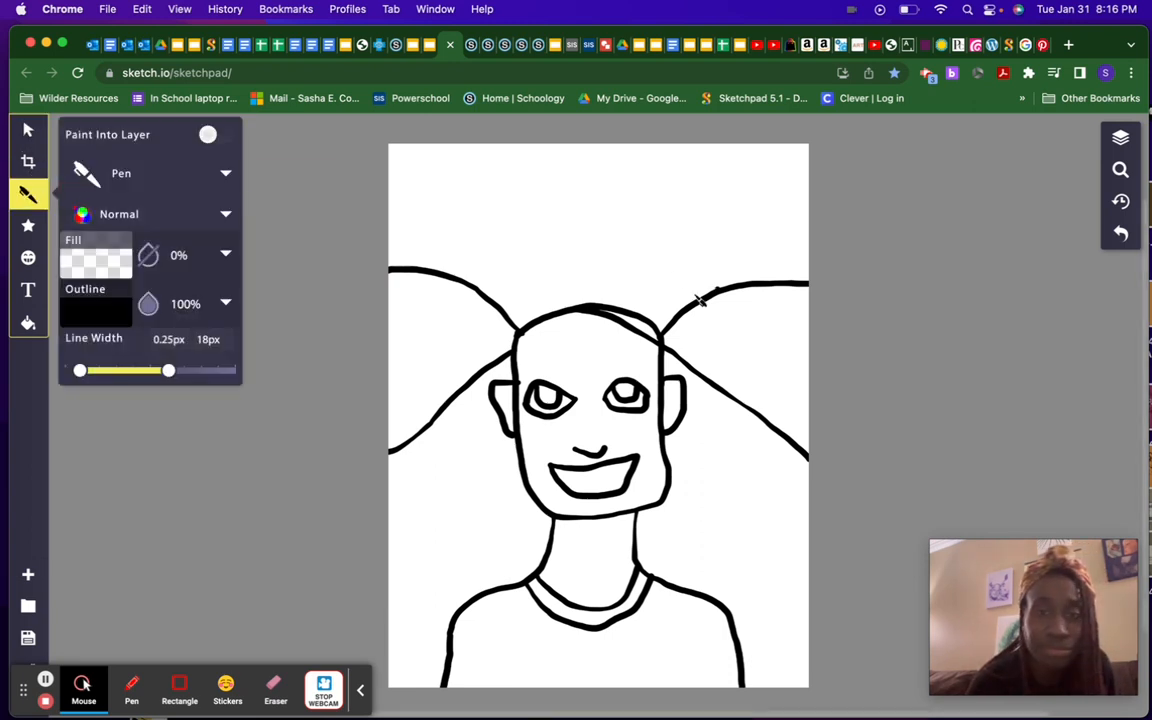
left_click(589, 313)
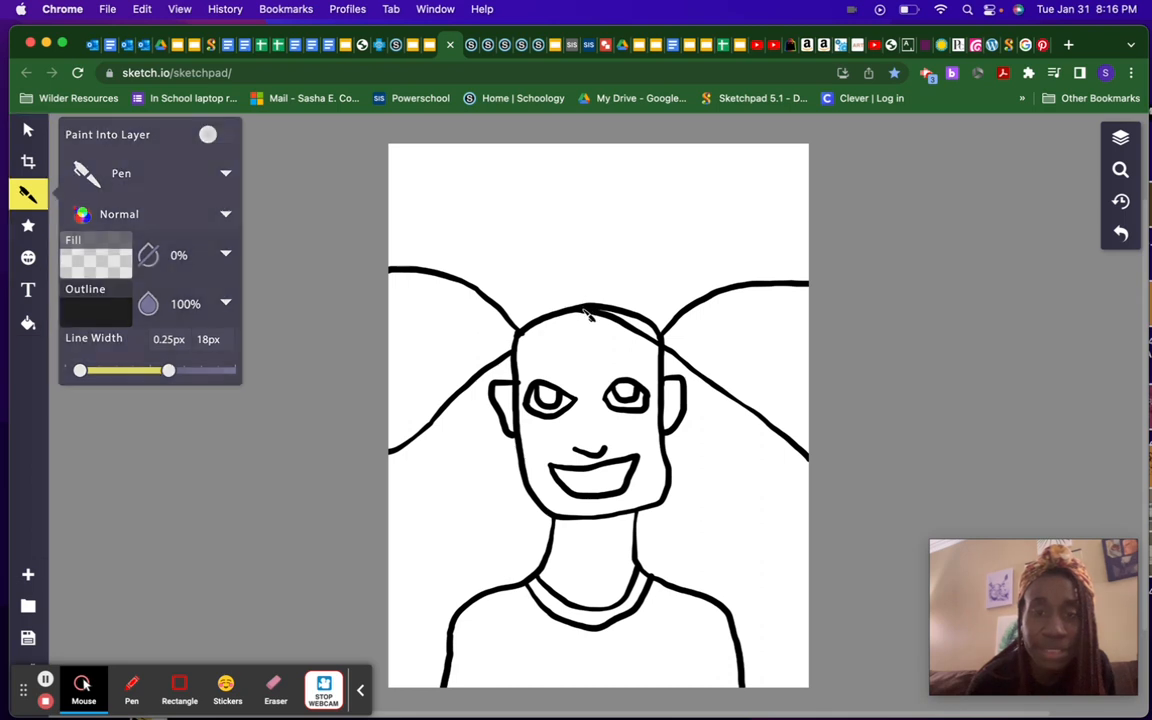
mouse_move(587, 305)
left_mouse_down()
mouse_move(619, 204)
mouse_move(686, 143)
left_mouse_up()
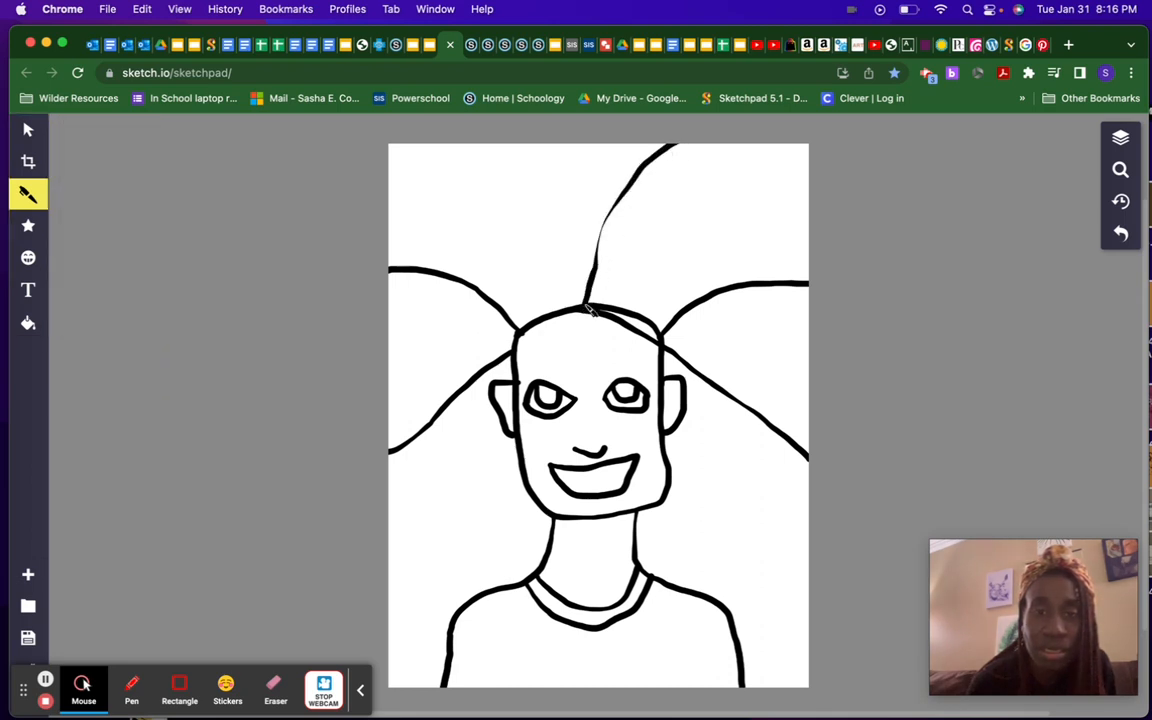
left_click_drag(599, 278, 630, 193)
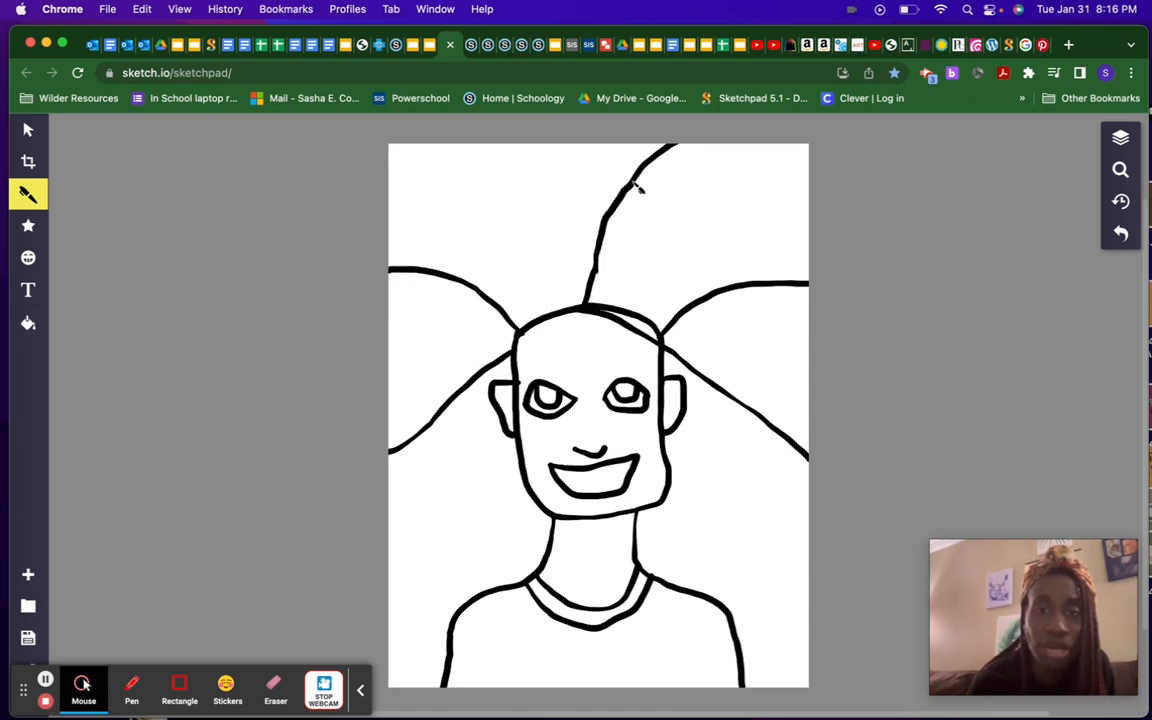
mouse_move(548, 290)
left_mouse_down()
mouse_move(516, 180)
mouse_move(525, 155)
mouse_move(548, 145)
left_mouse_up()
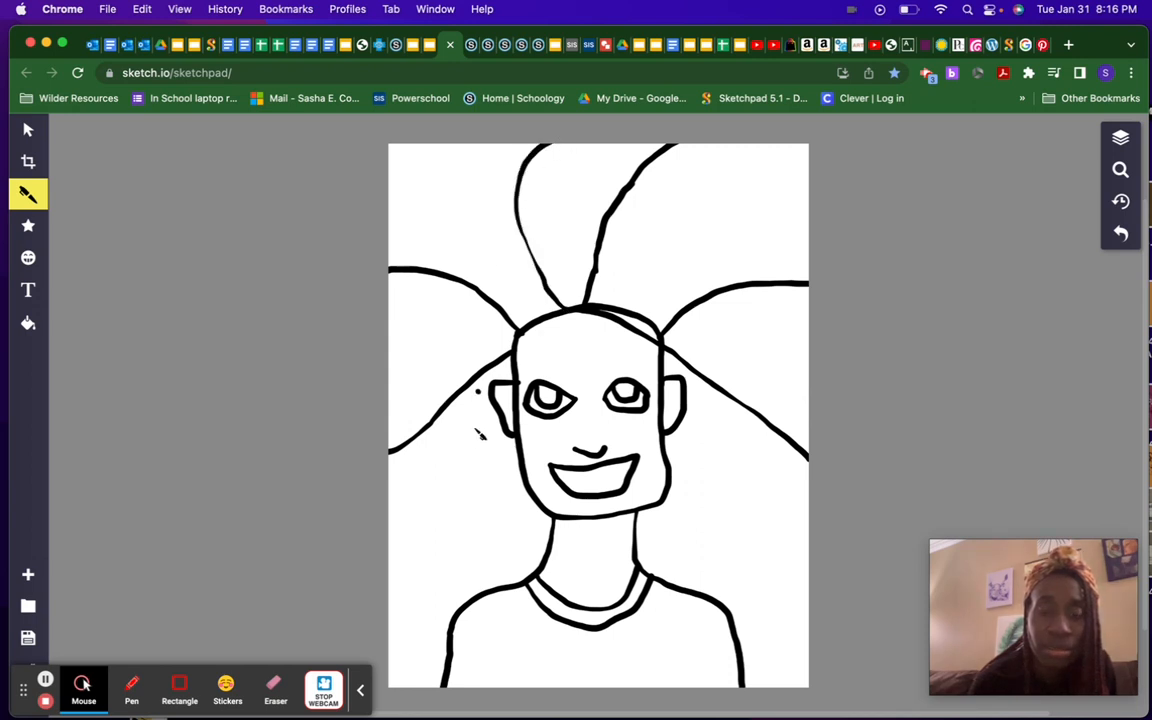
mouse_move(512, 356)
left_mouse_down()
mouse_move(481, 403)
mouse_move(416, 536)
mouse_move(386, 544)
mouse_move(418, 530)
mouse_move(456, 440)
left_mouse_up()
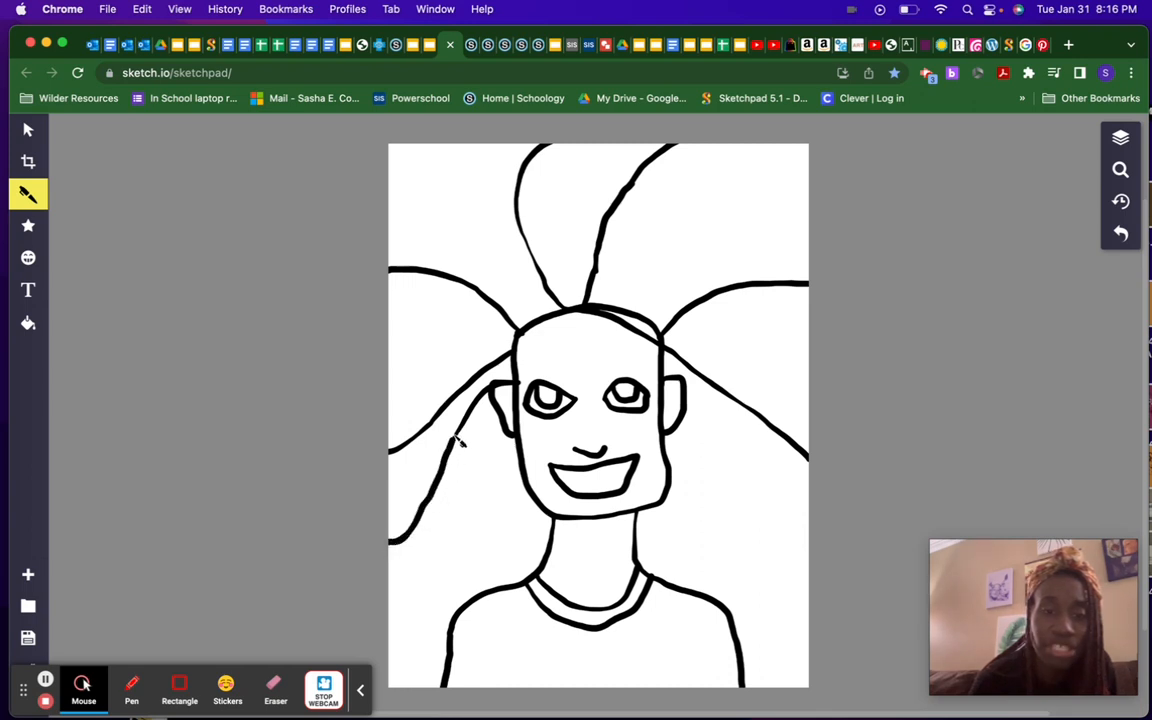
Step: Check slides 3 and 5 of the Google Slides lesson for the hair instructions, and return to the Sketchpad drawing
left_click(430, 46)
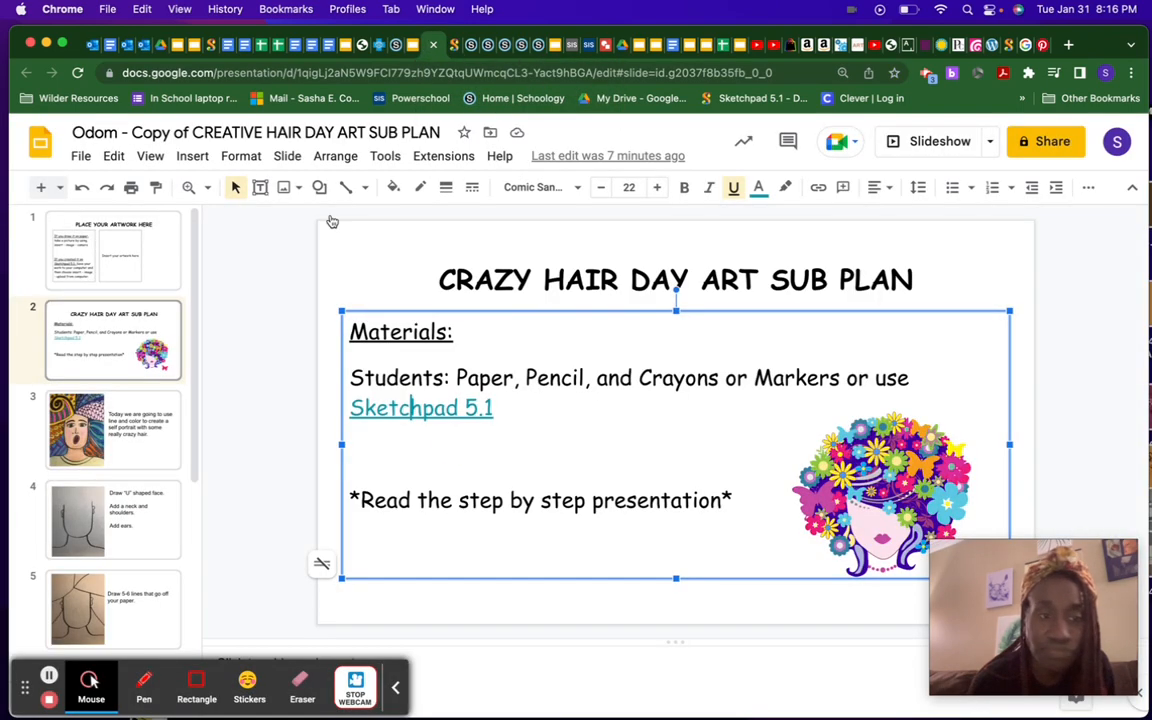
left_click(170, 466)
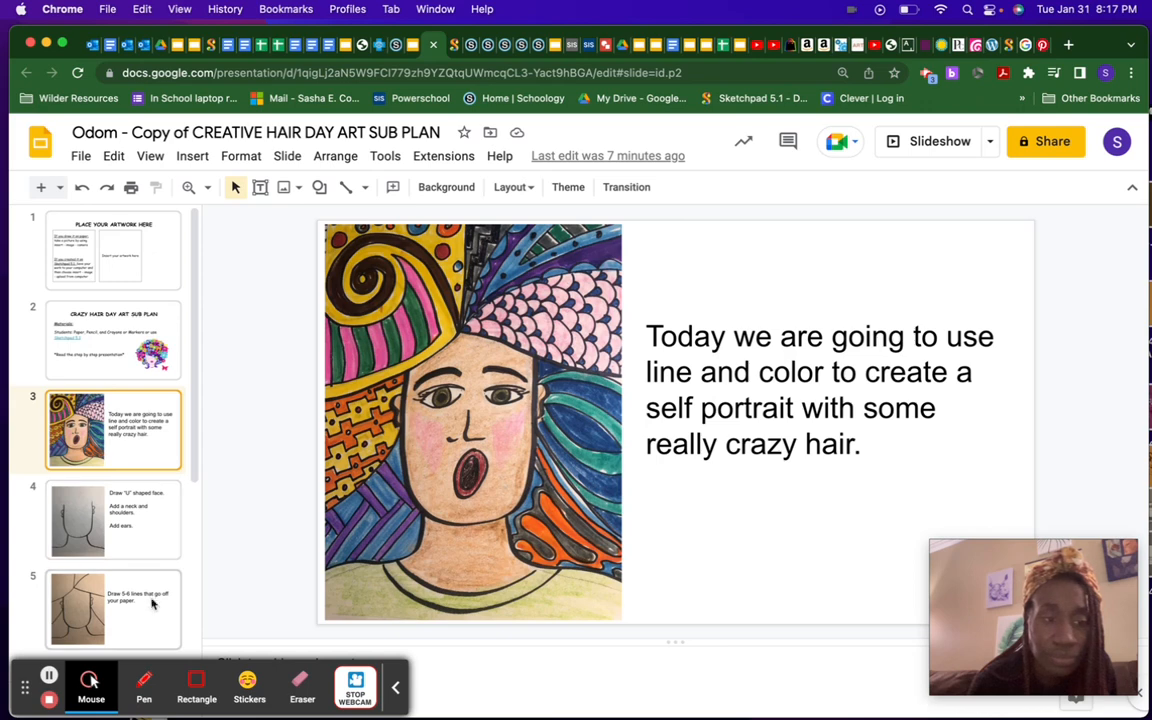
left_click(158, 630)
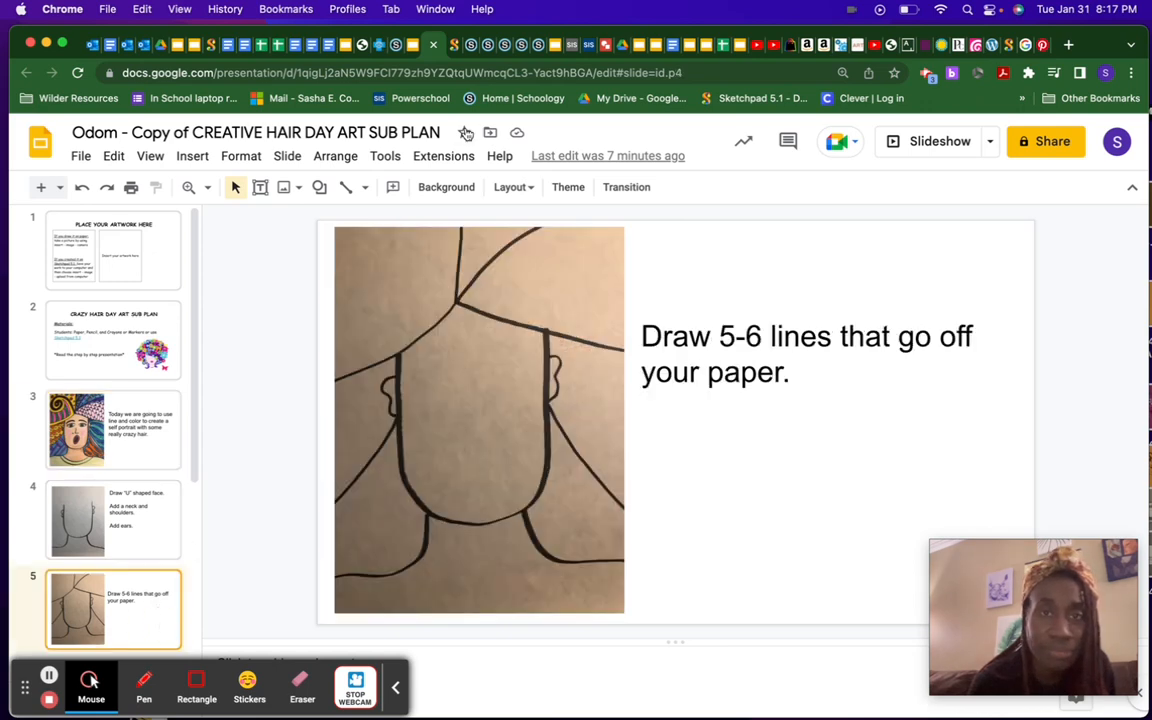
left_click(452, 44)
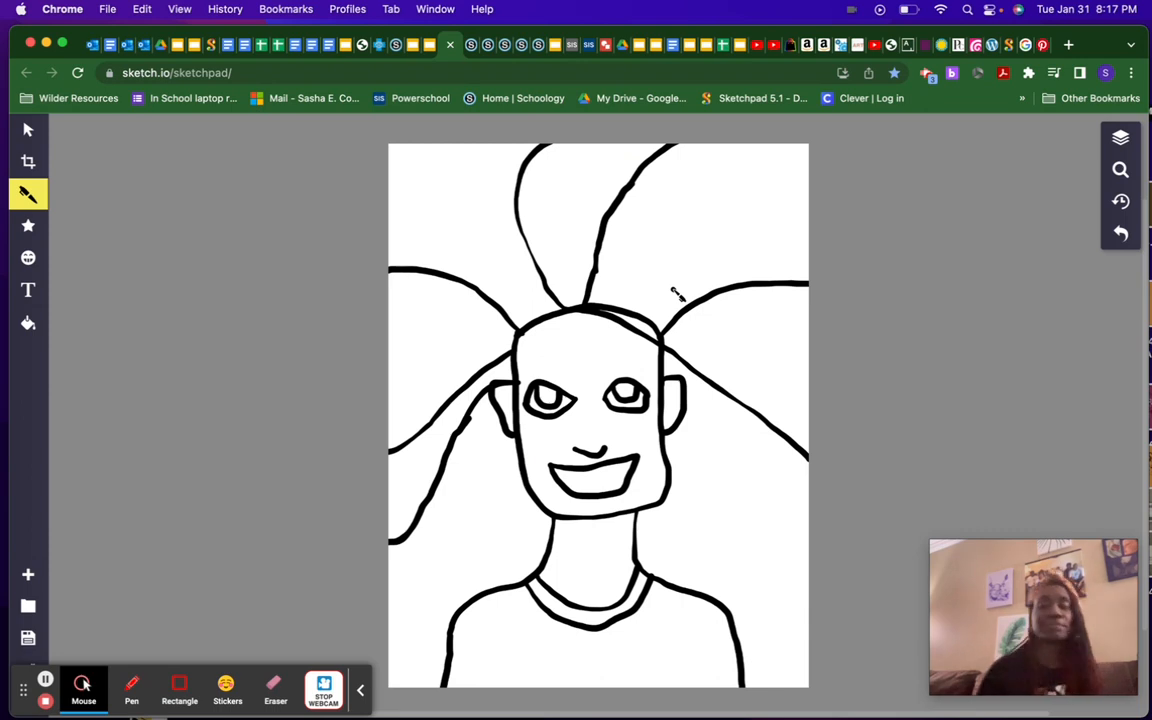
Step: Draw two hair lines off the right page edge, one from the crown and one from below the right-hand ear
mouse_move(591, 313)
left_mouse_down()
mouse_move(703, 279)
mouse_move(811, 289)
left_mouse_up()
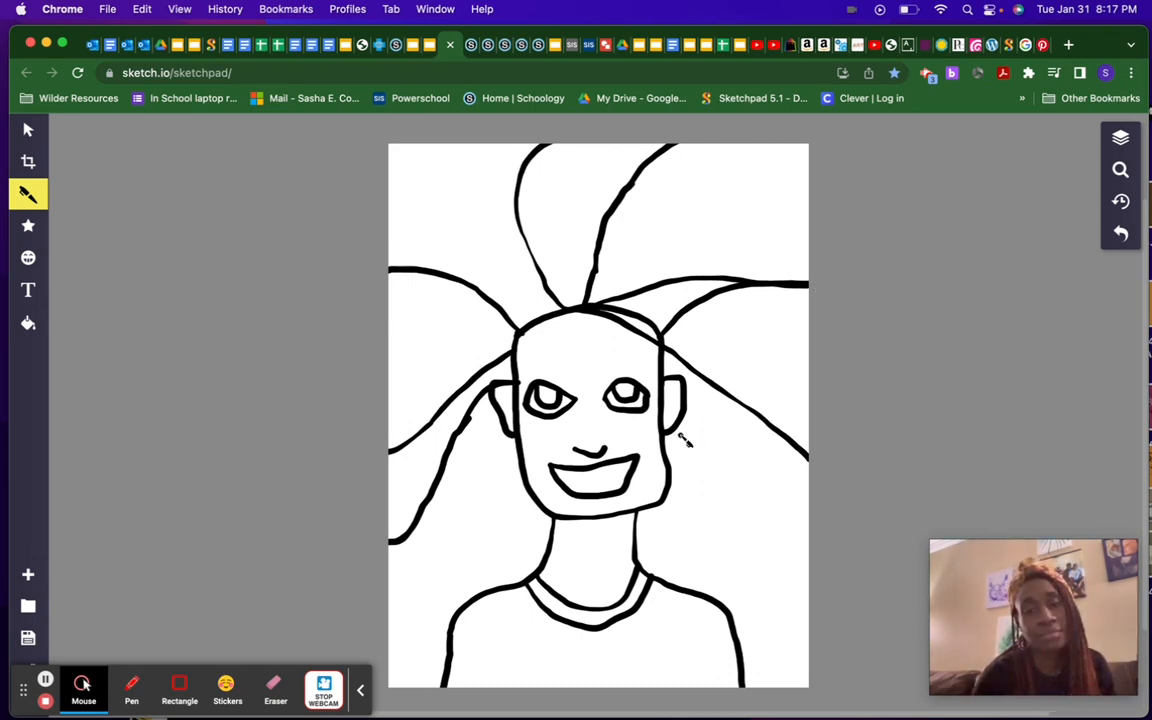
left_click_drag(677, 435, 826, 531)
left_click_drag(677, 437, 815, 530)
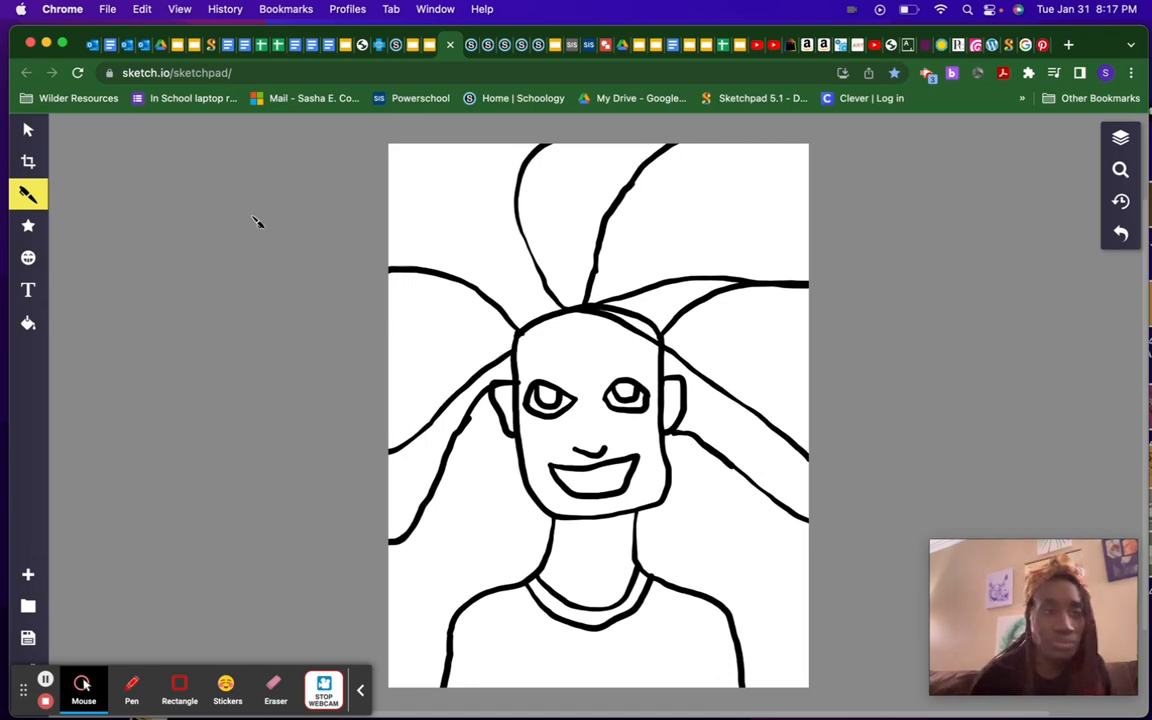
Step: Place three Burst shapes in the hair section at the upper right of the page
left_click(25, 197)
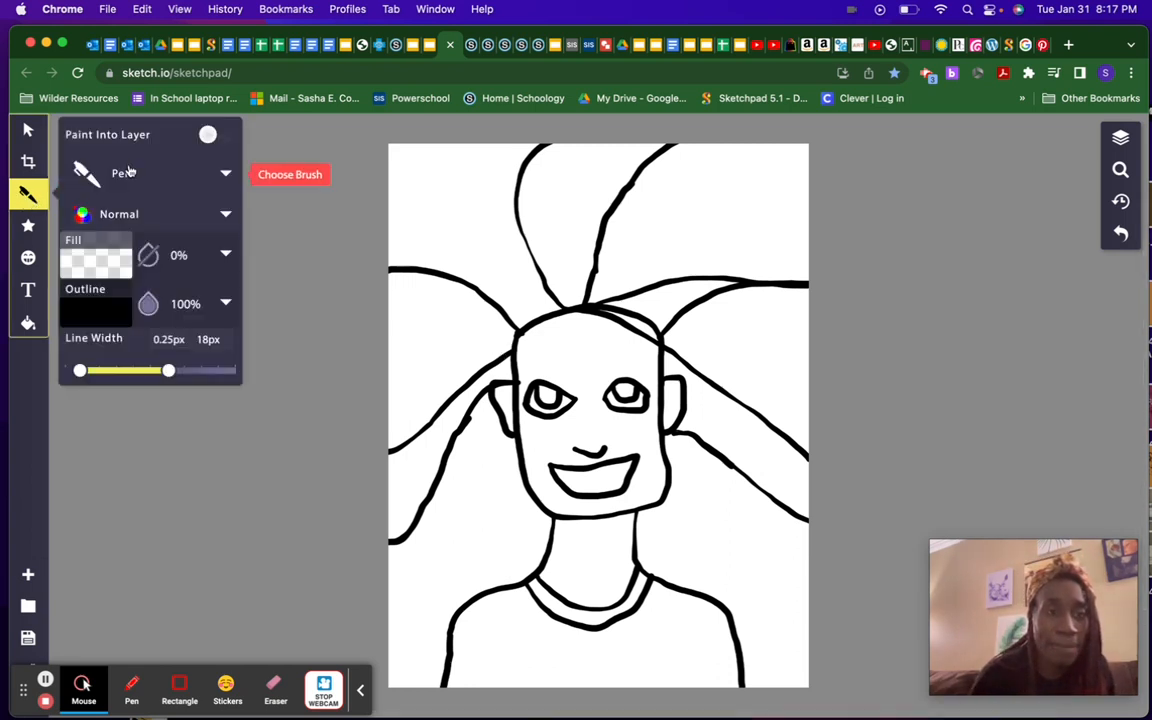
left_click(28, 226)
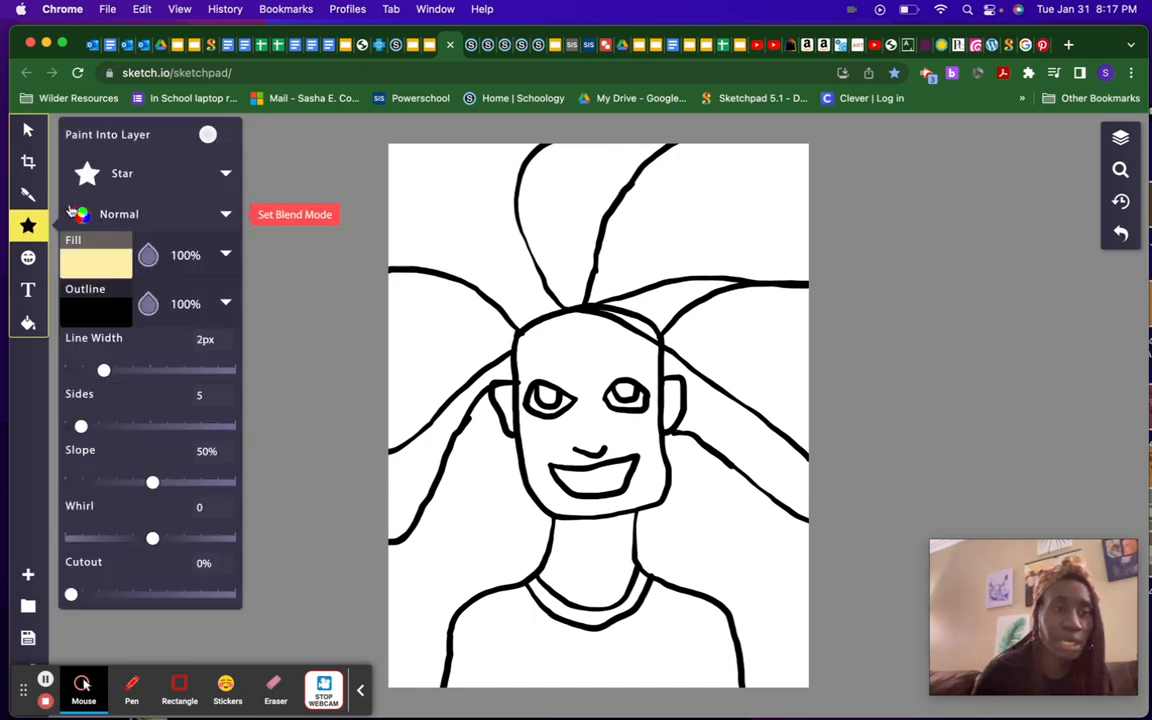
left_click(139, 177)
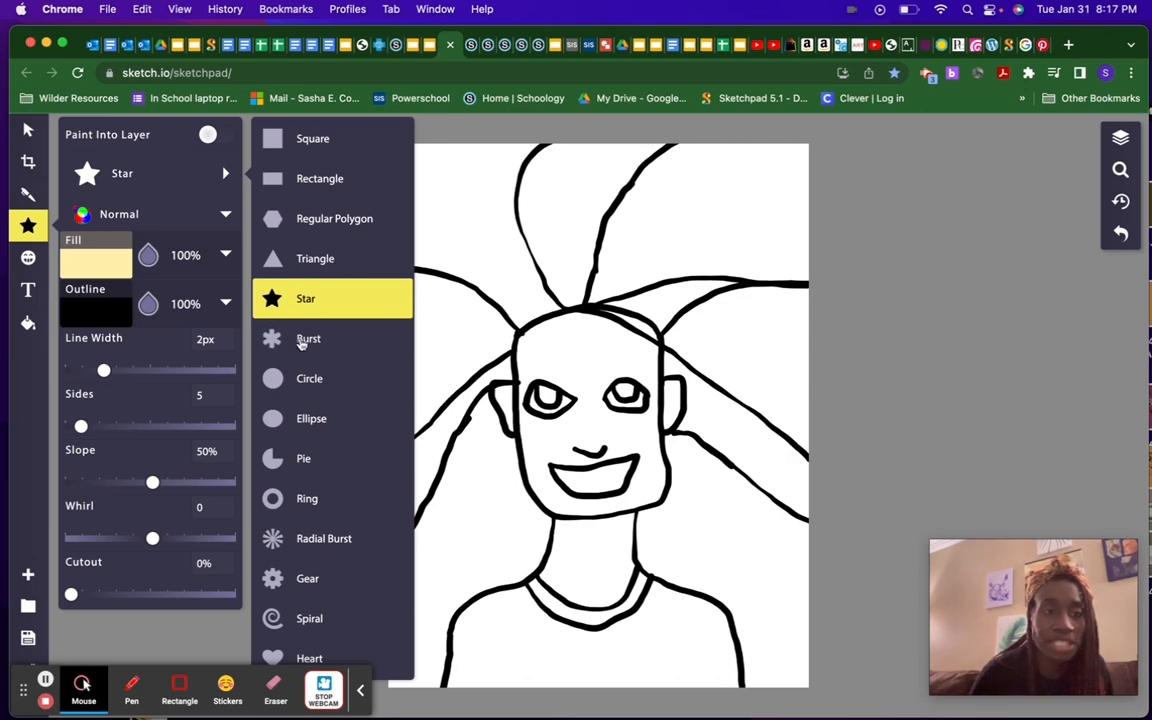
left_click(308, 339)
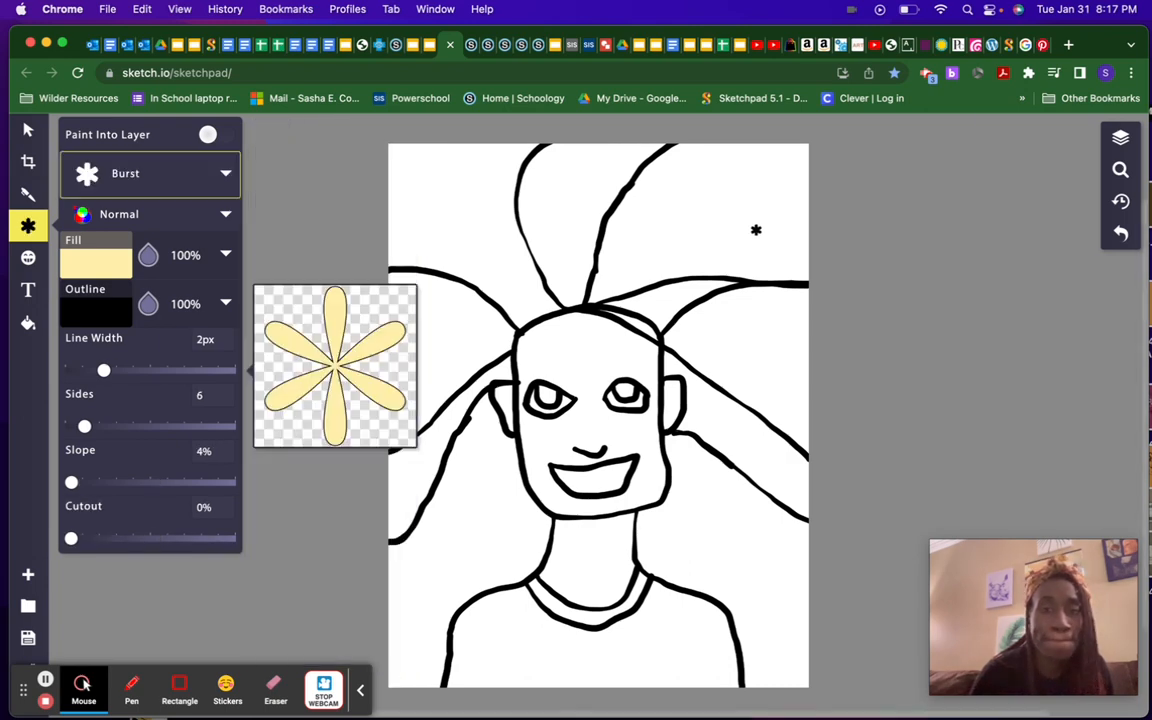
left_click(722, 187)
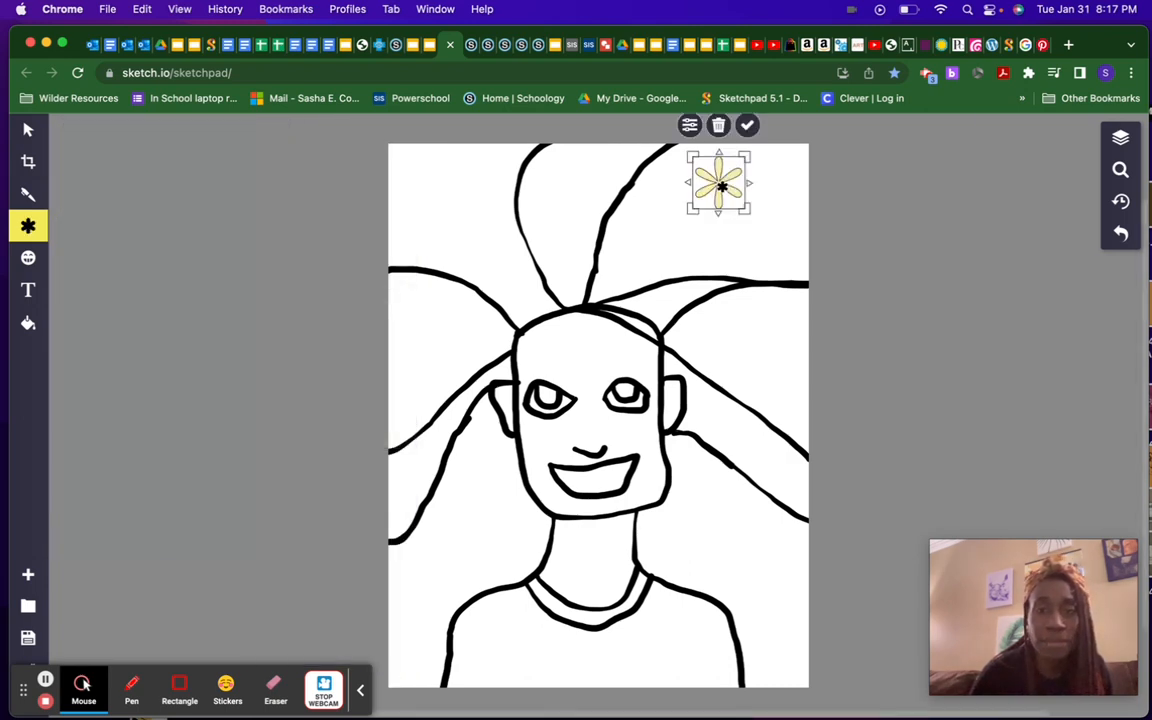
left_click(644, 245)
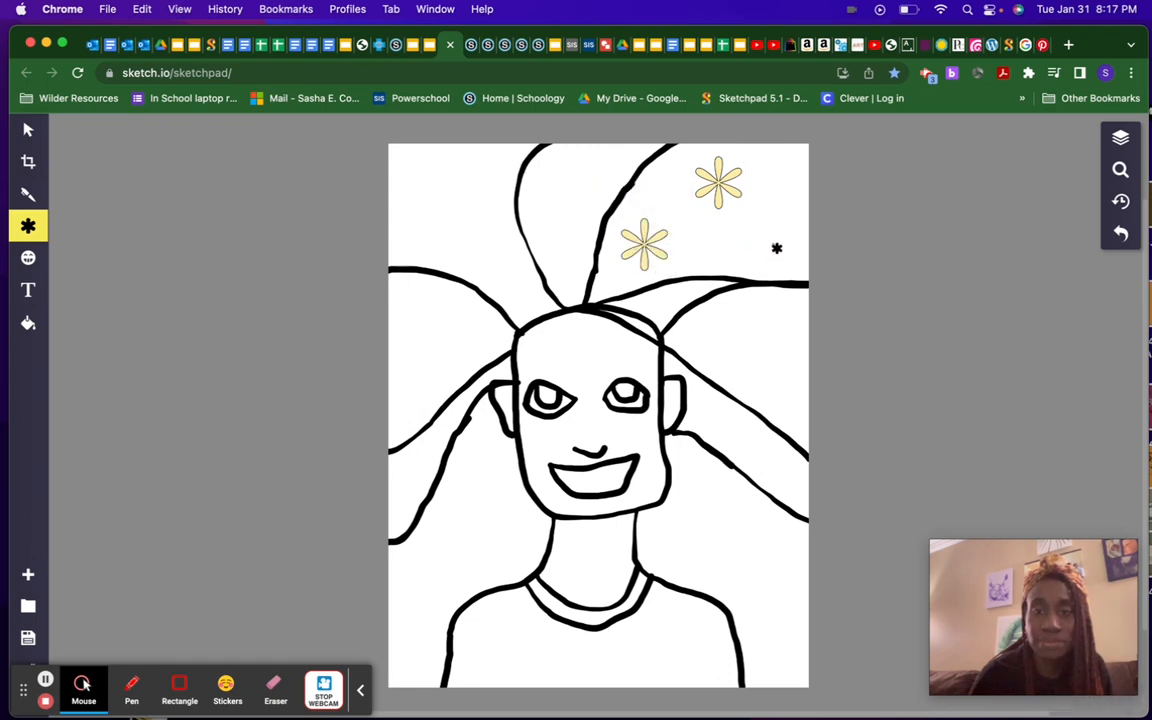
left_click(776, 248)
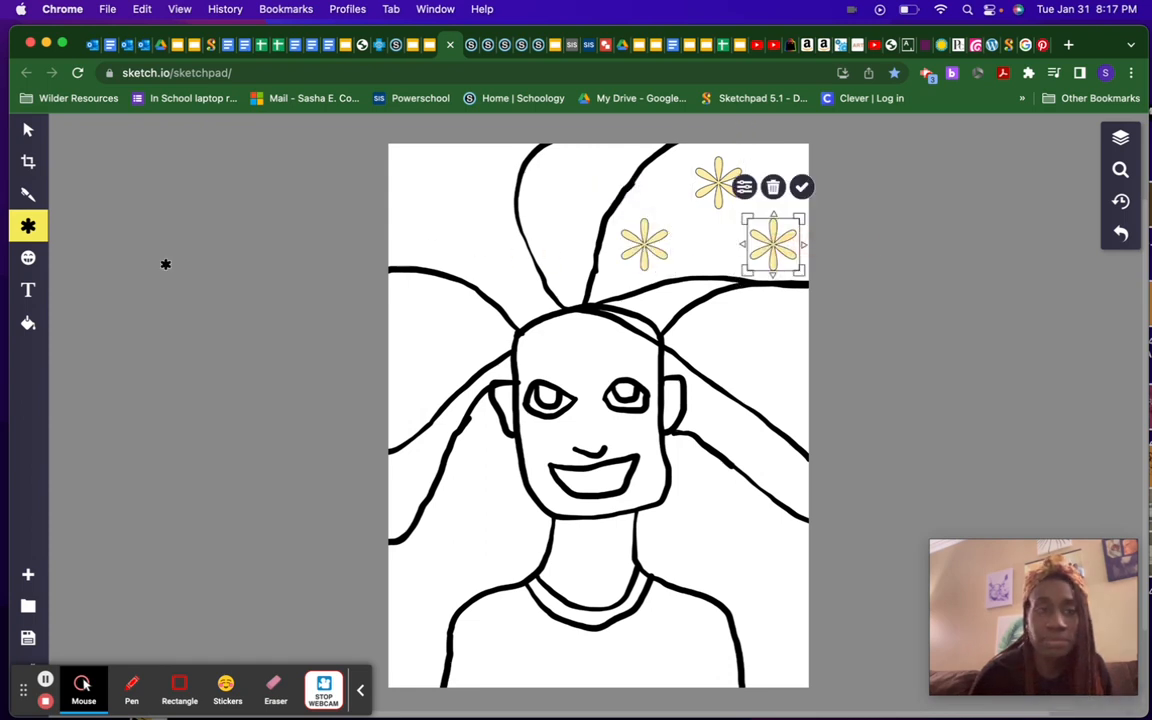
Step: Change the last placed burst near the right page edge to a Spiral shape and deselect it
left_click(28, 226)
left_click(138, 175)
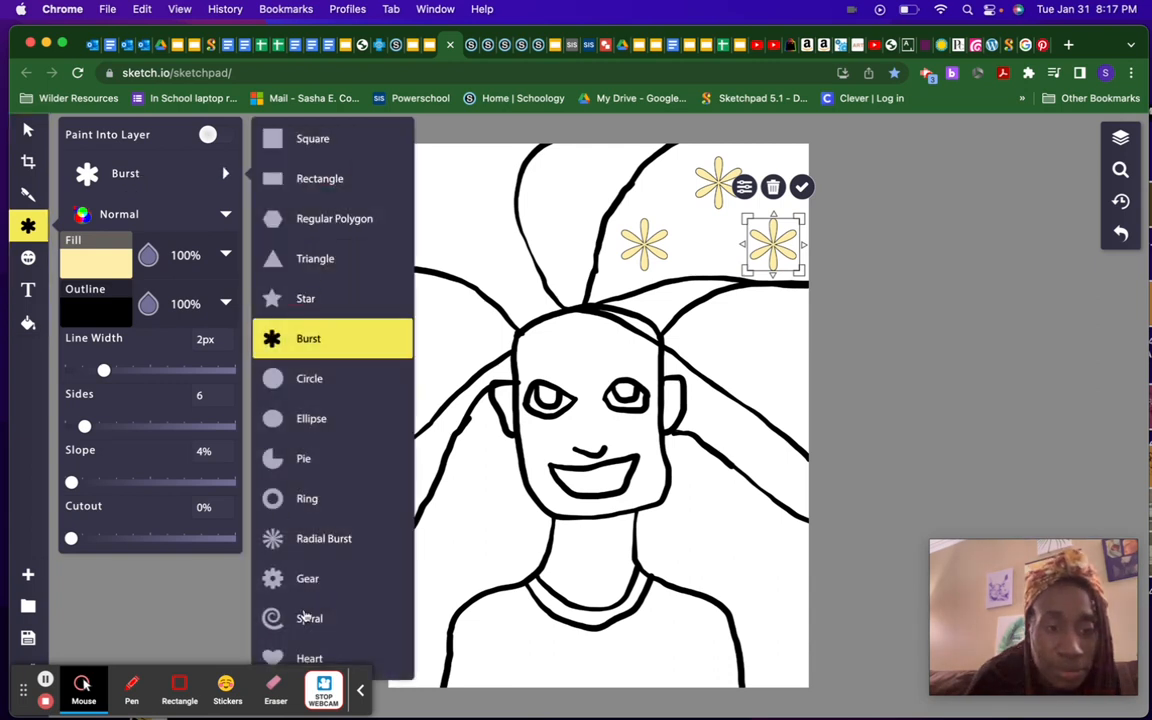
left_click(309, 620)
left_click(434, 195)
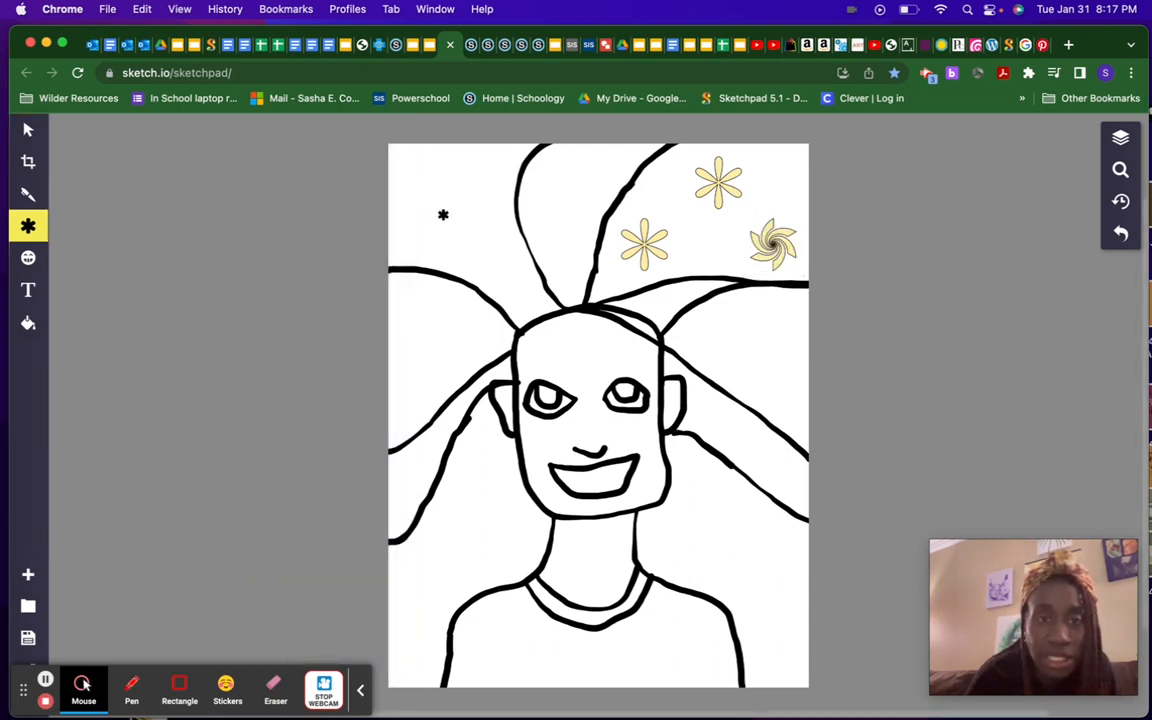
left_click_drag(405, 186, 475, 254)
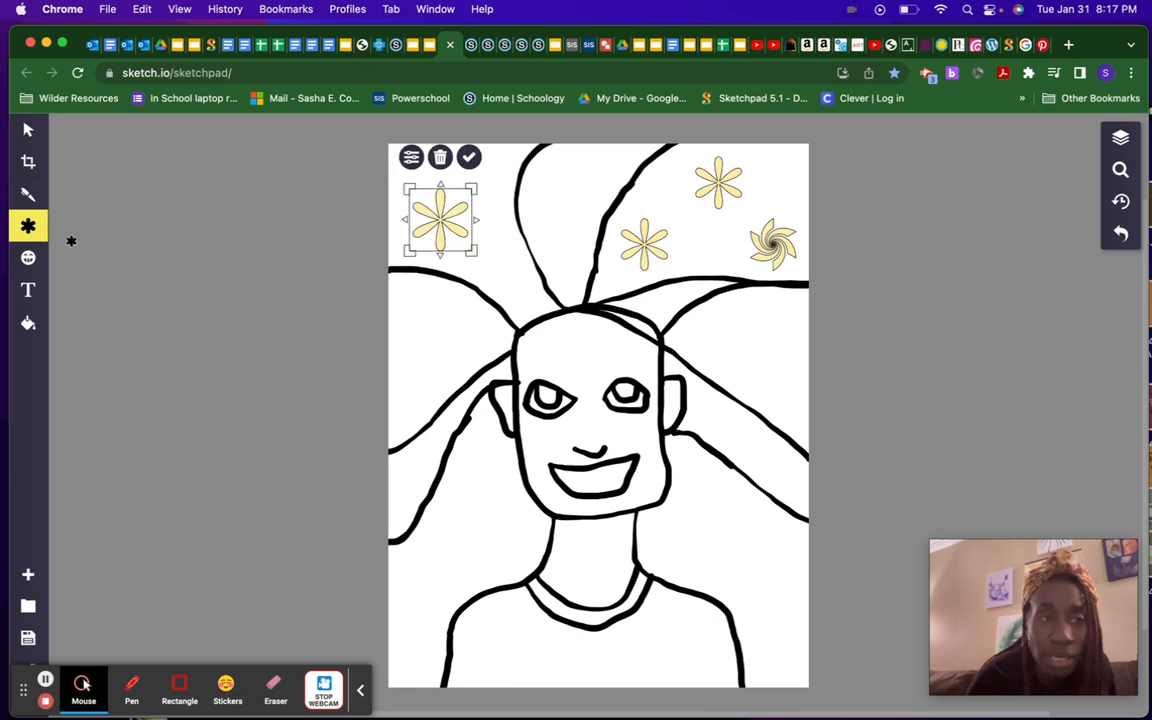
left_click(70, 228)
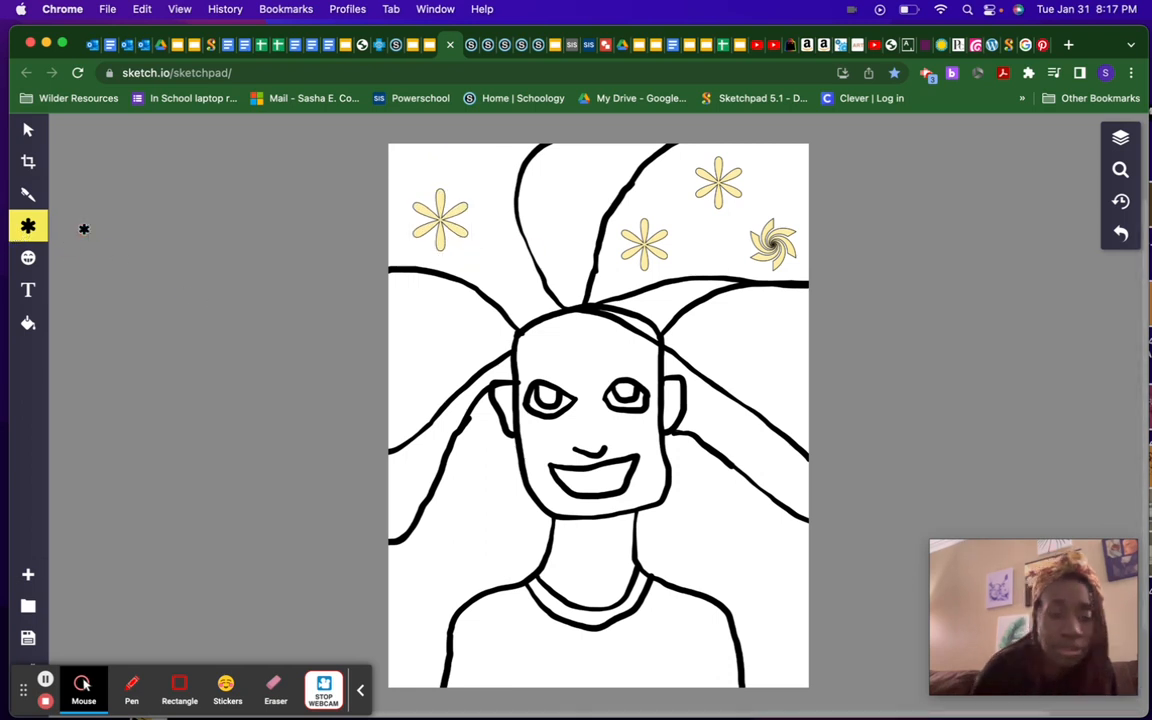
key("super+z")
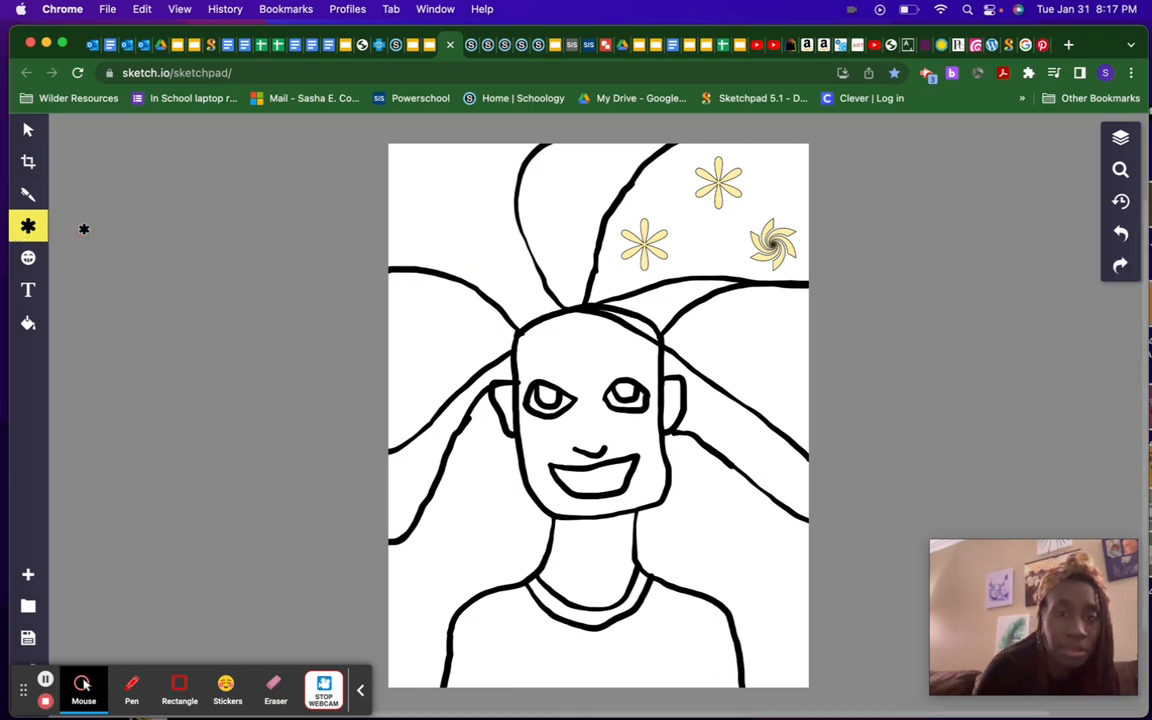
Step: Place two Spiral shapes in the hair section at the upper left of the page
left_click(27, 228)
left_click(158, 168)
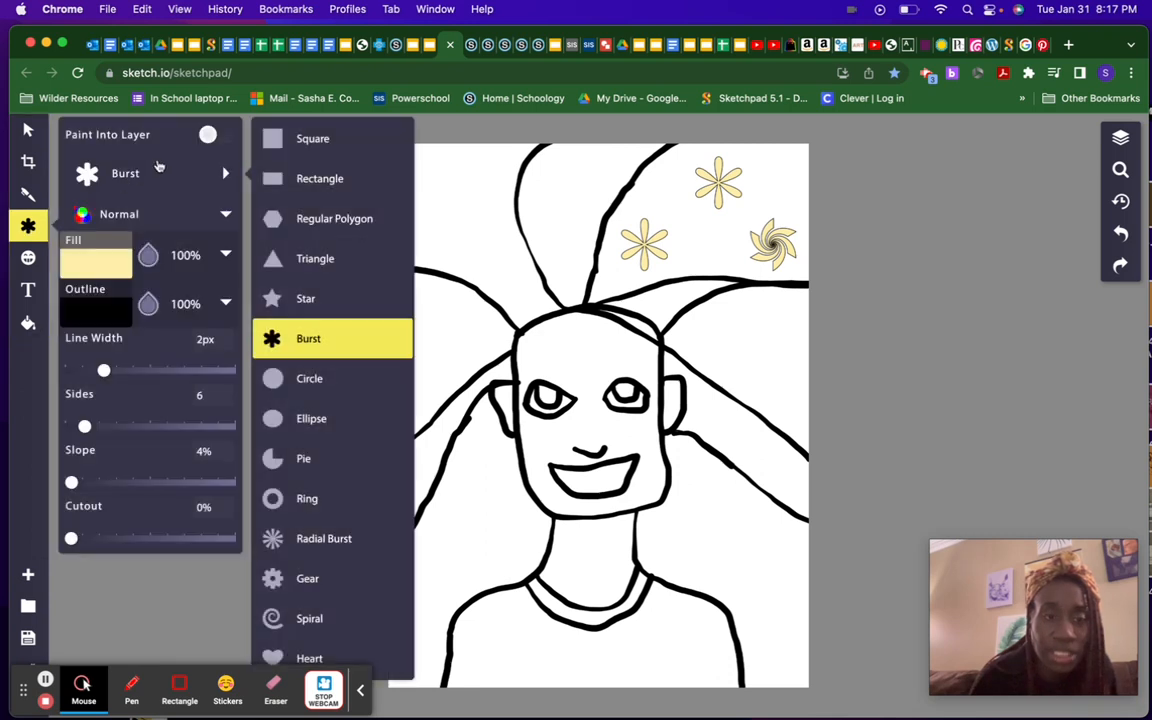
left_click(325, 620)
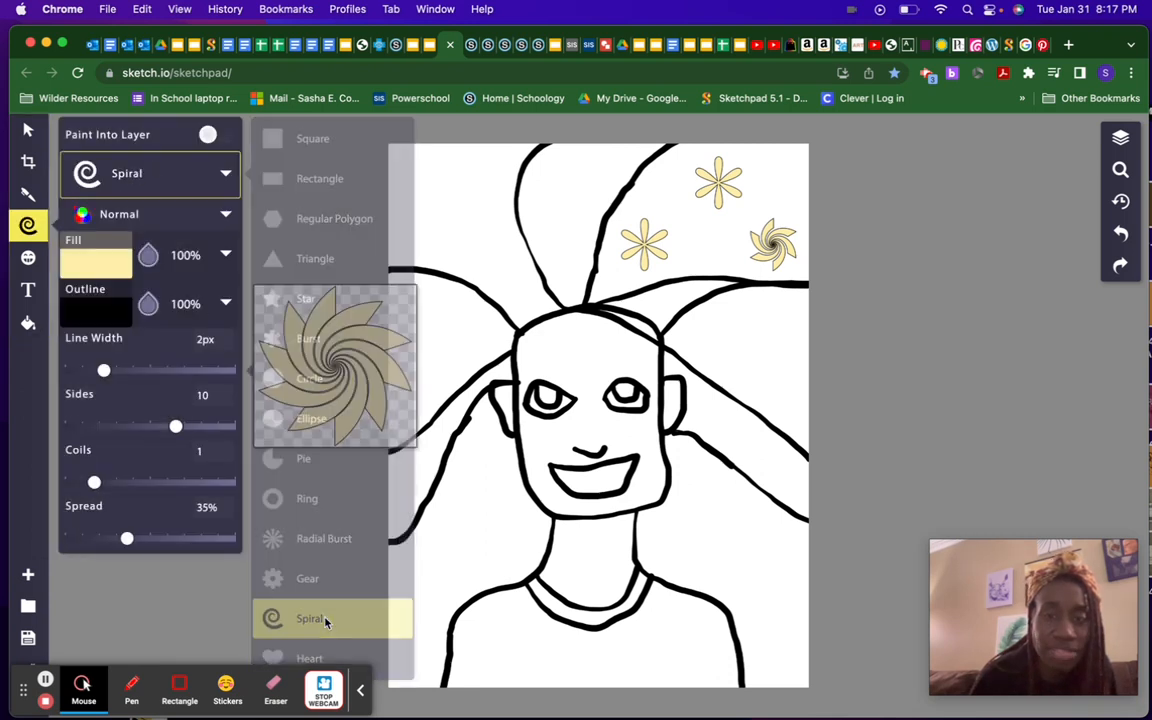
left_click_drag(437, 192, 508, 268)
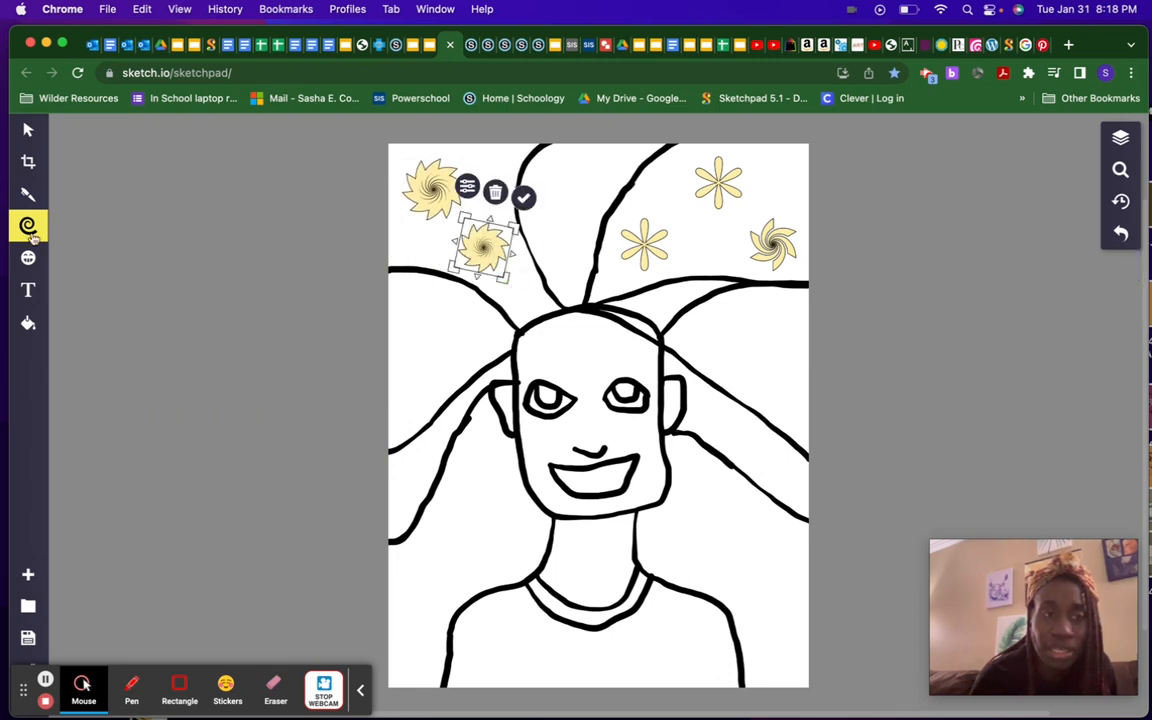
Step: Recolour the selected lower spiral in the upper-left hair section to red #FF5B5B and deselect it
left_click(28, 227)
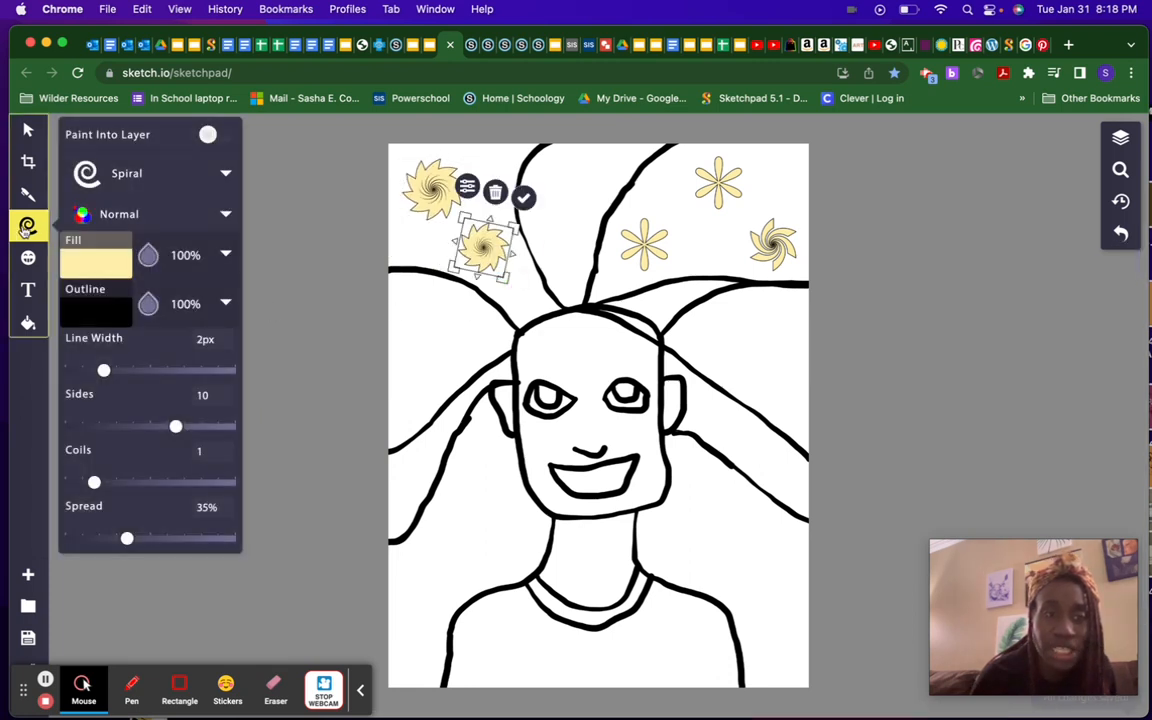
left_click(92, 266)
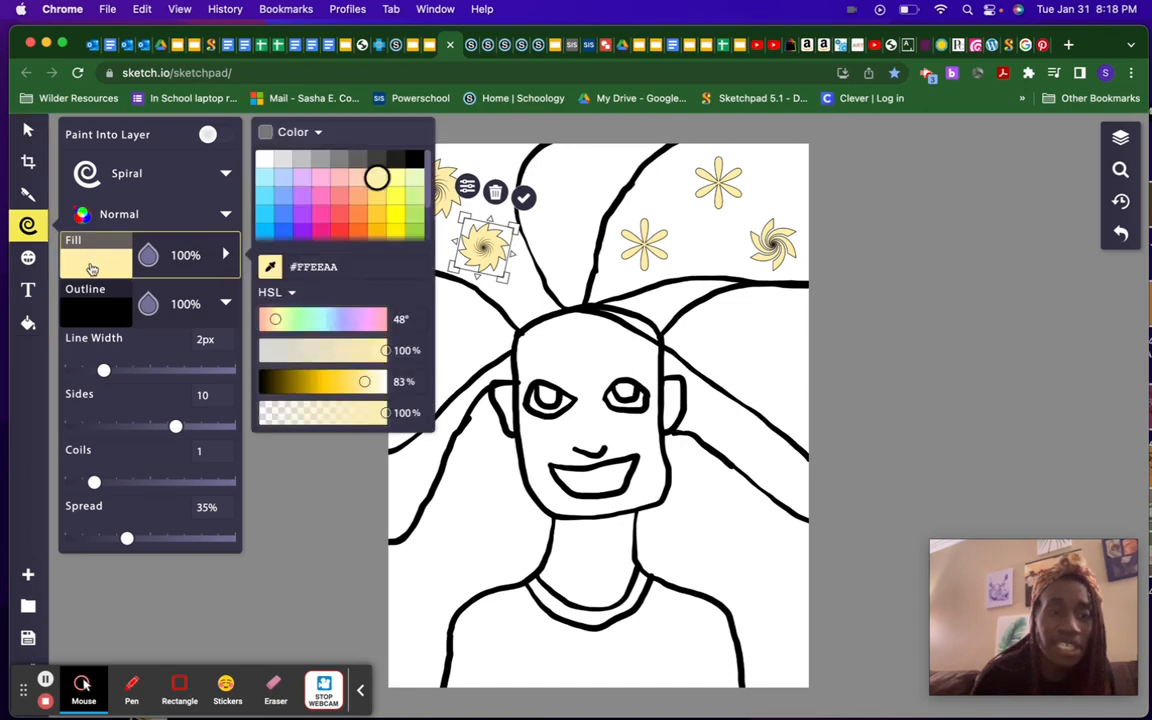
left_click(340, 217)
left_click(375, 378)
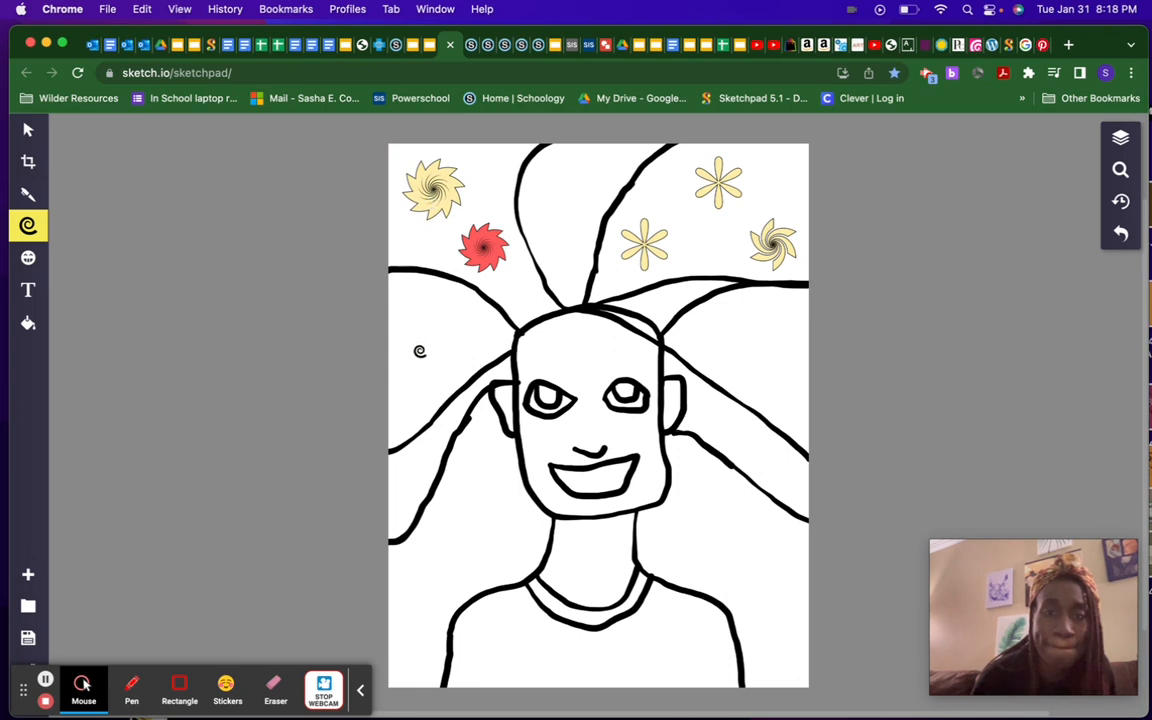
Step: Switch the shape tool to Circle and set its fill colour to purple
left_click(27, 228)
left_click(124, 173)
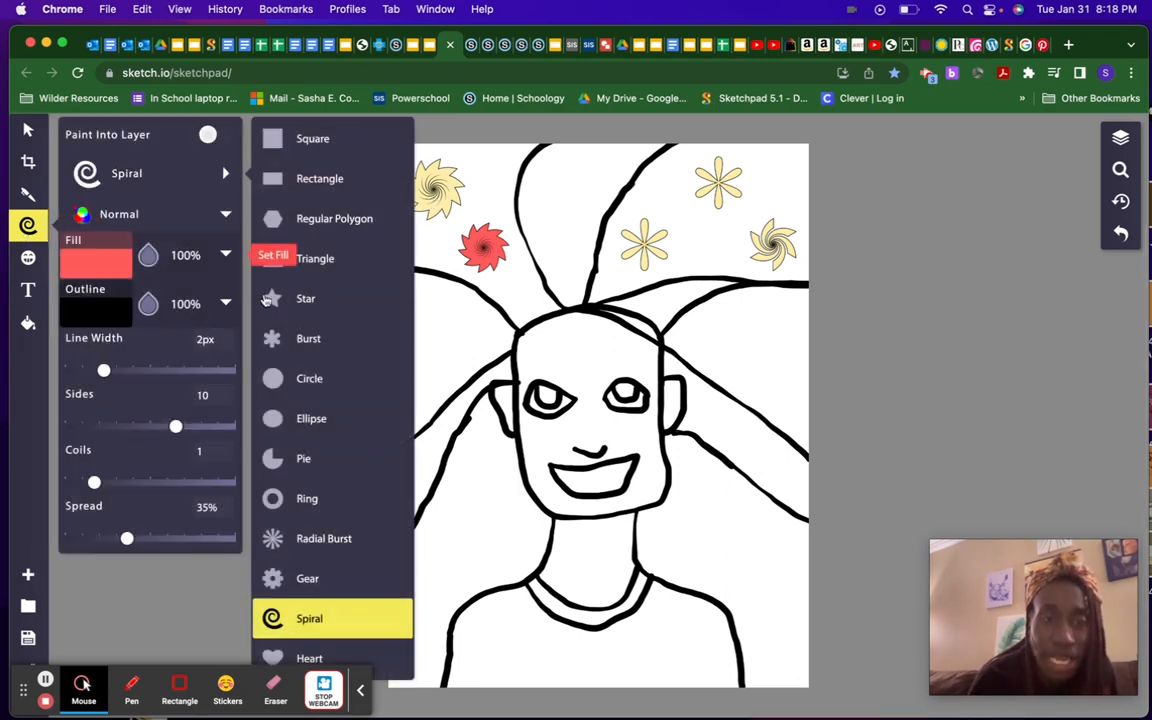
left_click(283, 378)
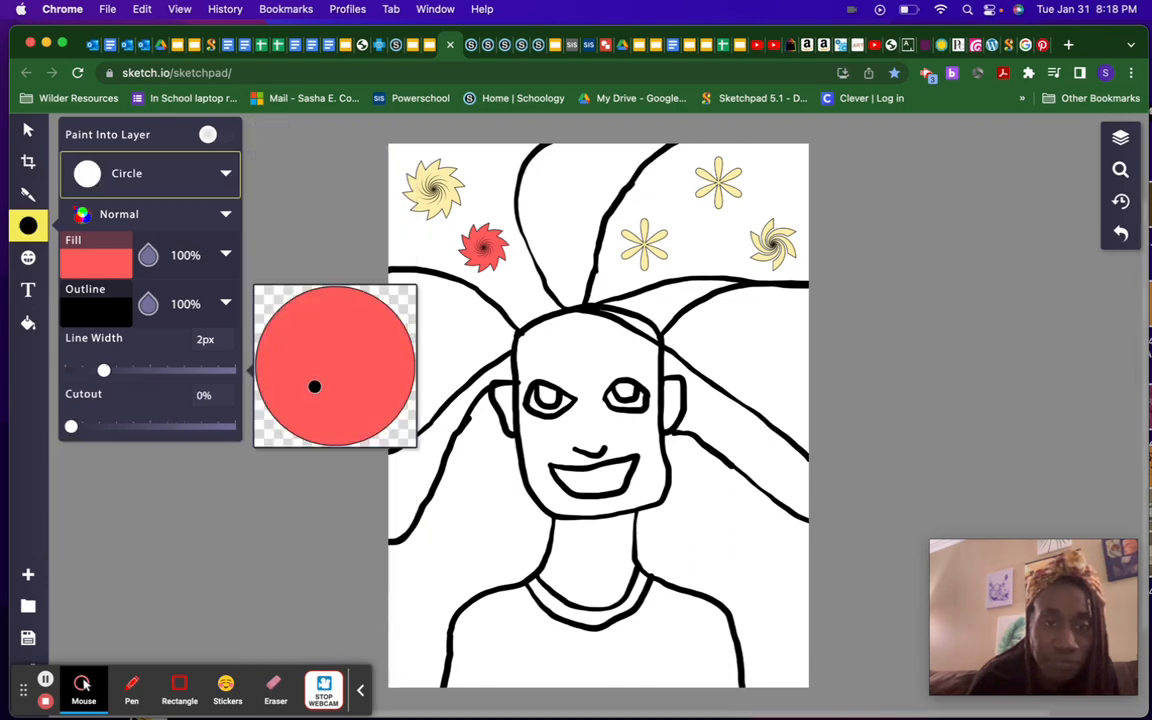
left_click(96, 258)
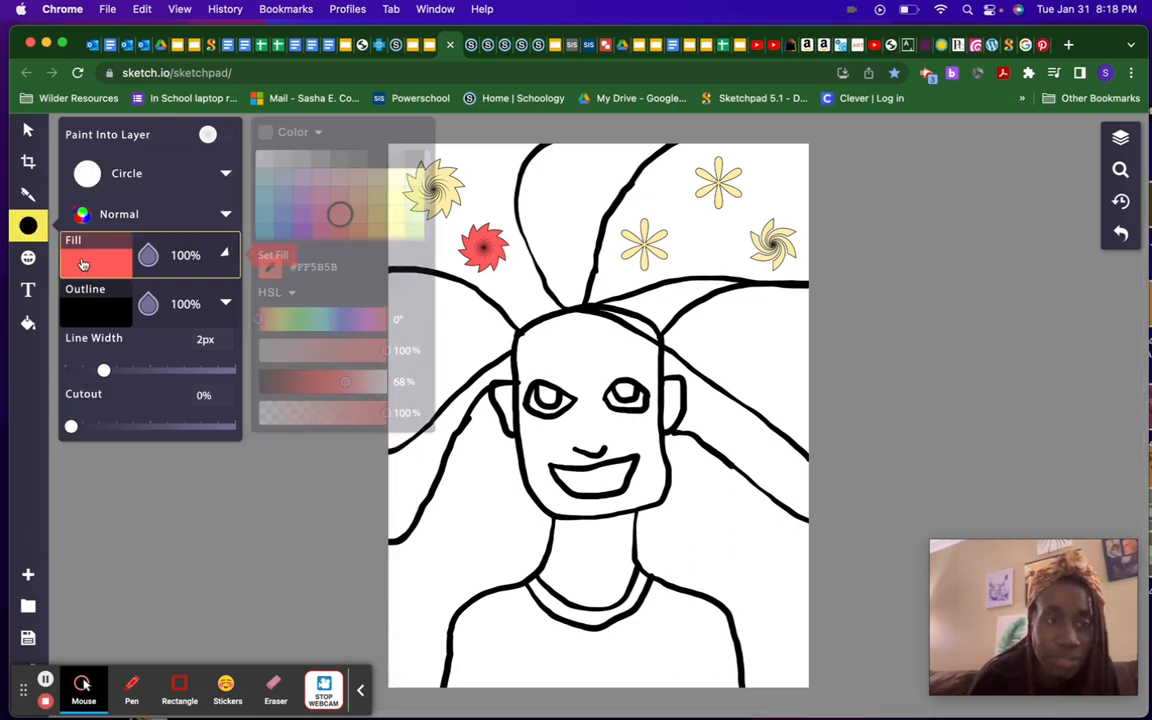
left_click(305, 224)
left_click(278, 500)
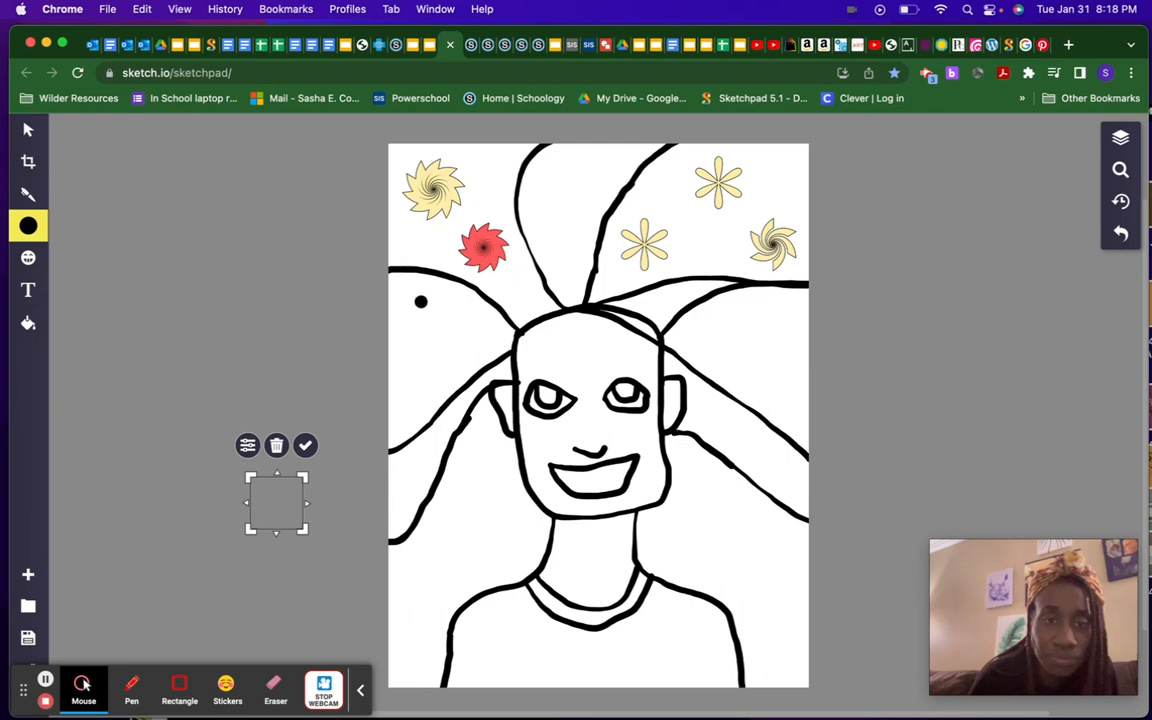
Step: Place four purple circles of varying sizes in the left-hand hair section beside the forehead, then deselect the last one
left_click(419, 300)
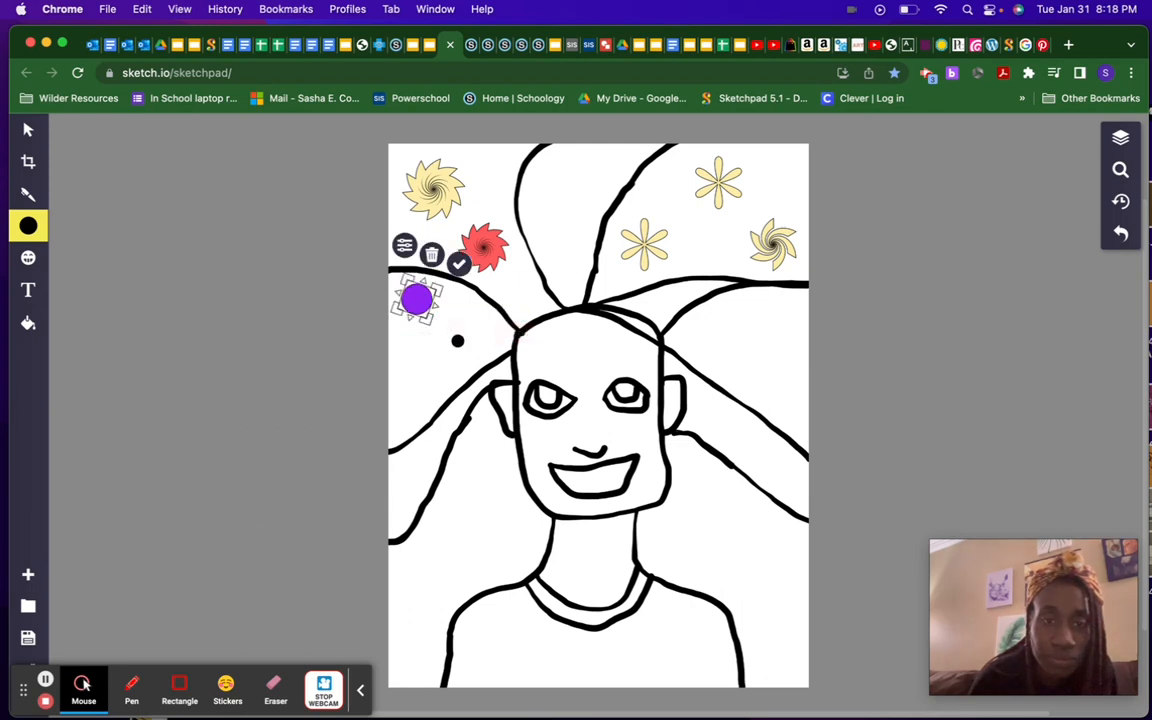
left_click(456, 340)
left_click(414, 373)
left_click_drag(418, 378, 430, 388)
left_click(492, 342)
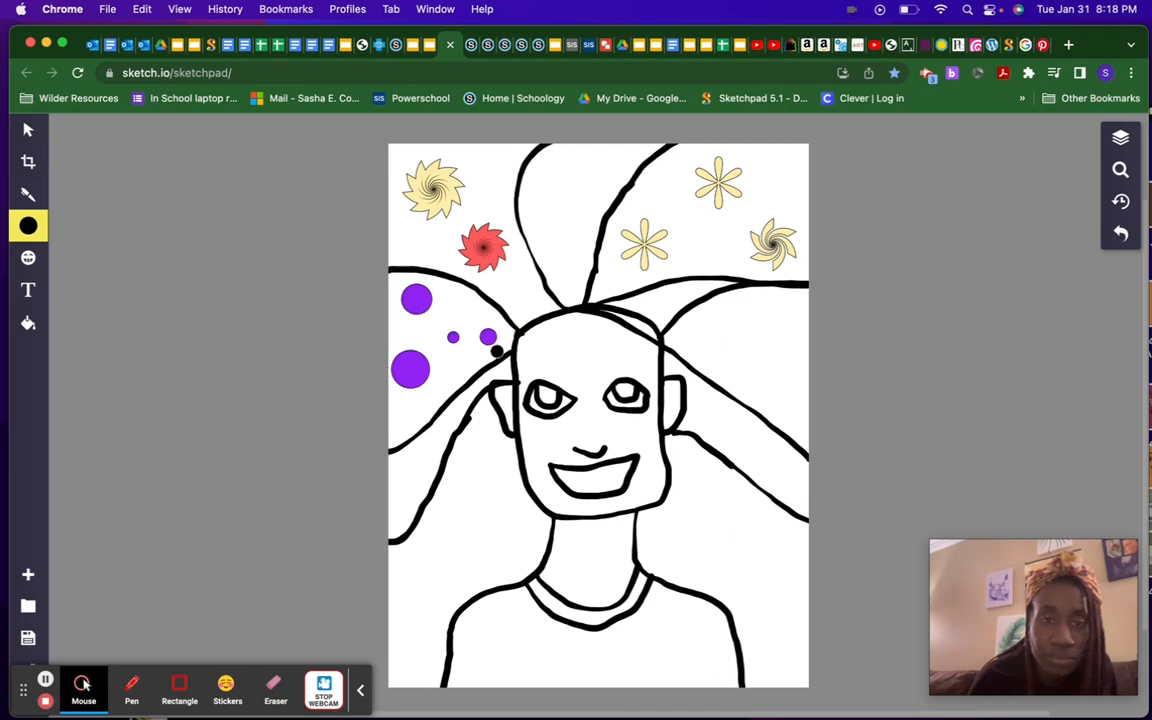
left_click_drag(497, 350, 502, 352)
left_click(334, 444)
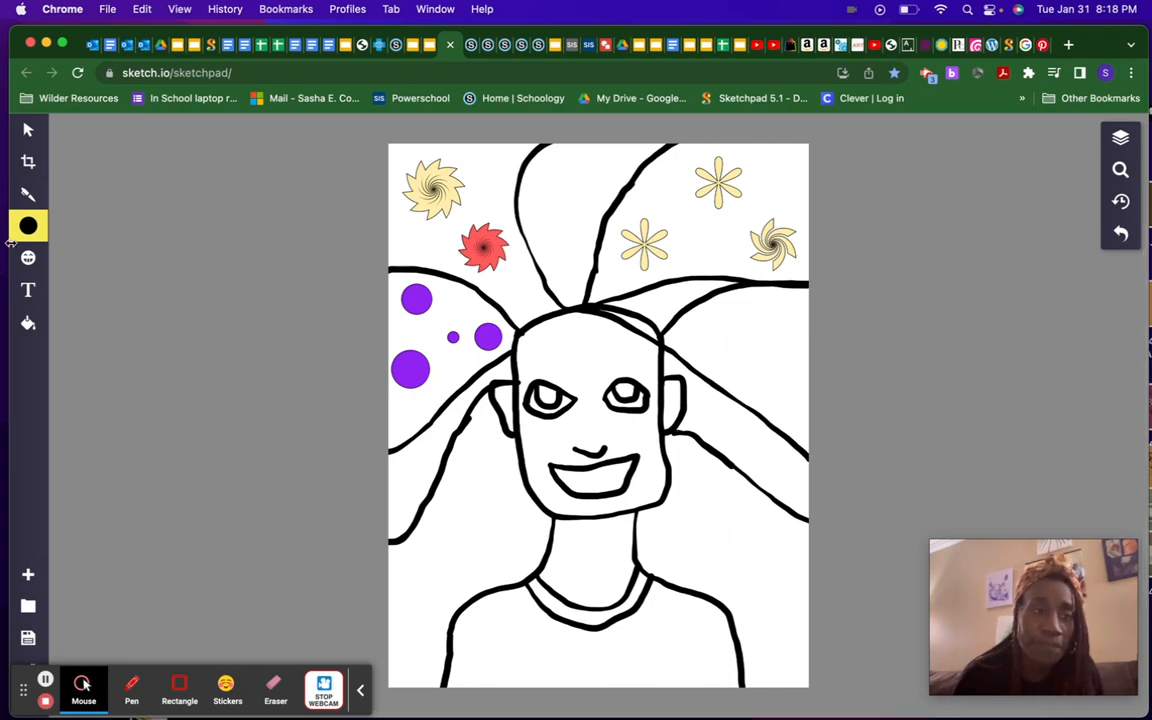
Step: Draw zigzag lines with the Pen down the narrow hair section above the crown
left_click(28, 193)
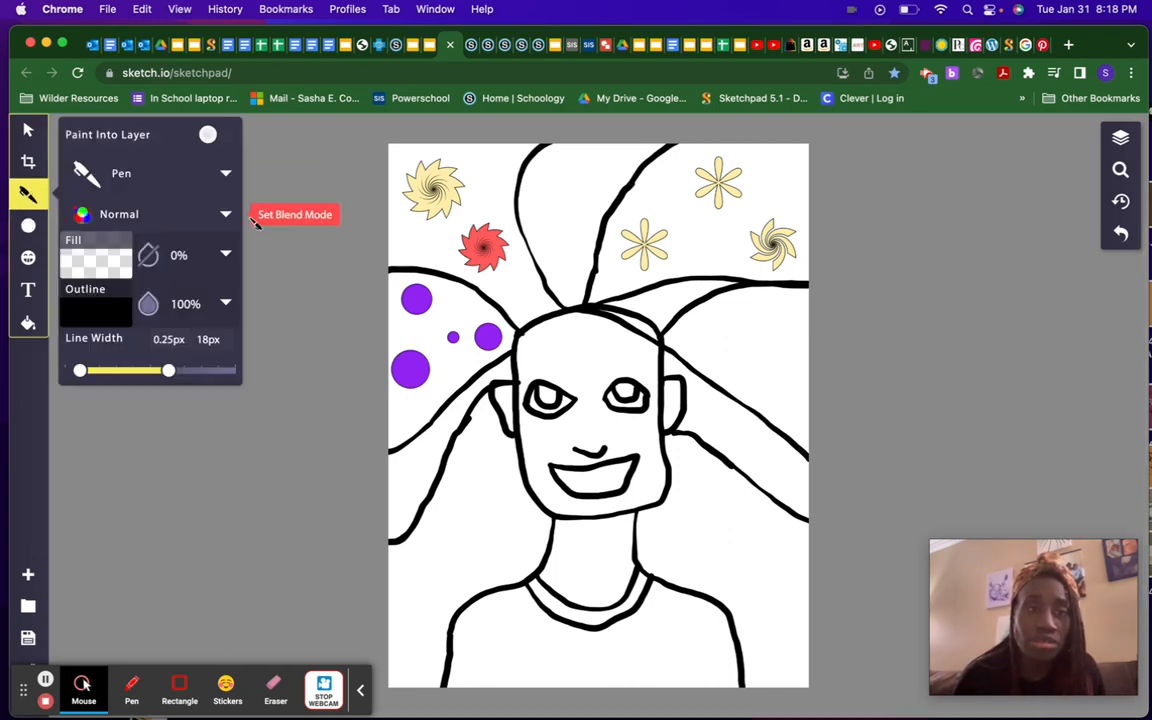
mouse_move(527, 186)
left_mouse_down()
mouse_move(574, 178)
mouse_move(565, 158)
mouse_move(600, 148)
left_mouse_up()
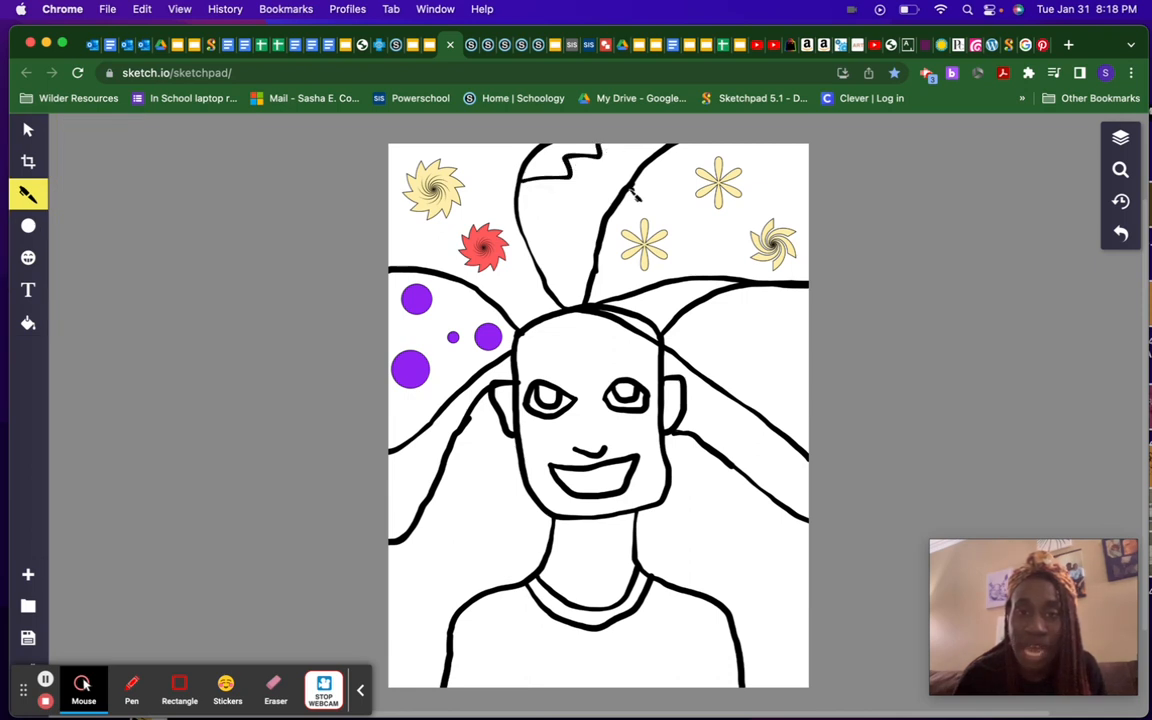
mouse_move(632, 194)
left_mouse_down()
mouse_move(590, 190)
mouse_move(603, 228)
mouse_move(546, 232)
mouse_move(569, 265)
mouse_move(544, 279)
mouse_move(576, 290)
mouse_move(596, 280)
mouse_move(572, 310)
left_mouse_up()
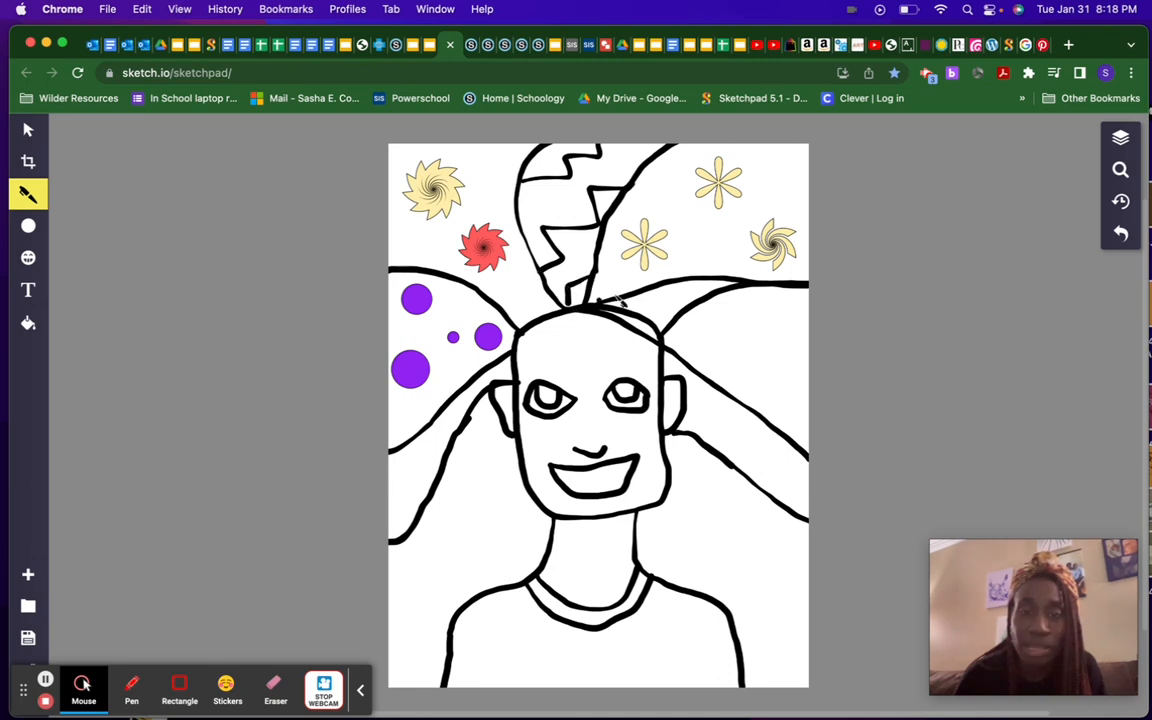
Step: Draw curved dividing lines in the right-hand hair section and wavy lines across the strand beside the right-hand ear
mouse_move(752, 288)
left_mouse_down()
mouse_move(719, 386)
mouse_move(767, 340)
mouse_move(812, 319)
mouse_move(813, 428)
left_mouse_up()
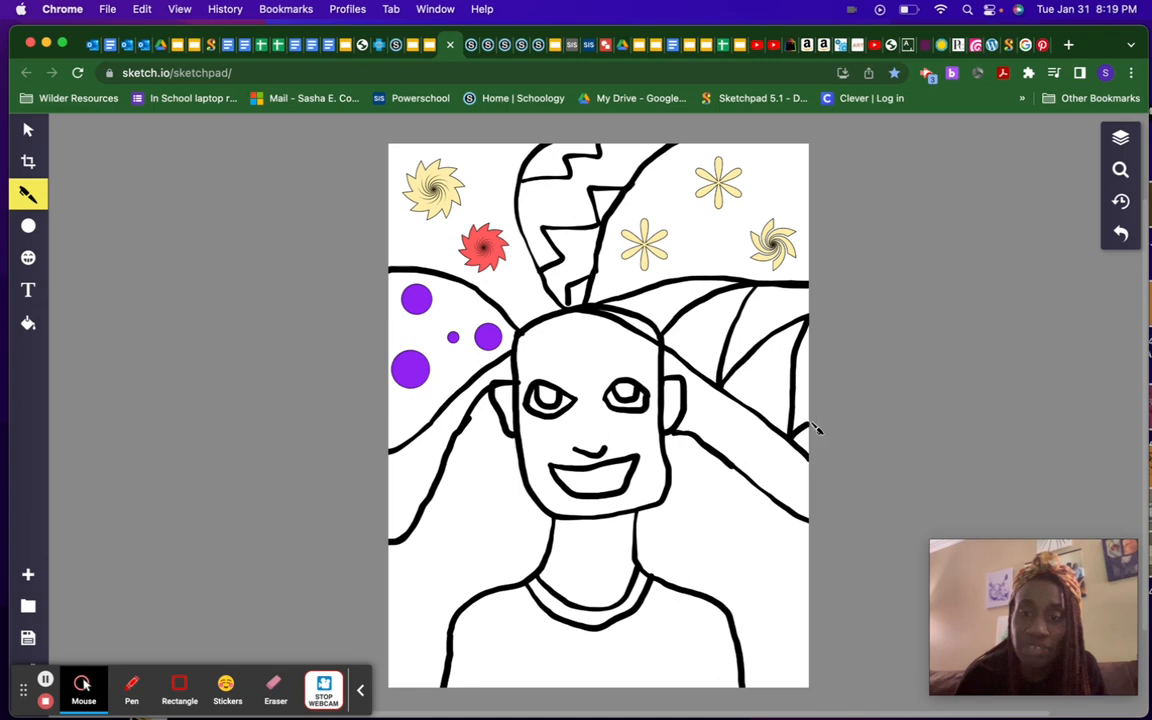
mouse_move(764, 289)
left_mouse_down()
mouse_move(718, 407)
mouse_move(733, 405)
mouse_move(695, 440)
left_mouse_up()
mouse_move(773, 432)
left_mouse_down()
mouse_move(745, 425)
mouse_move(722, 450)
left_mouse_up()
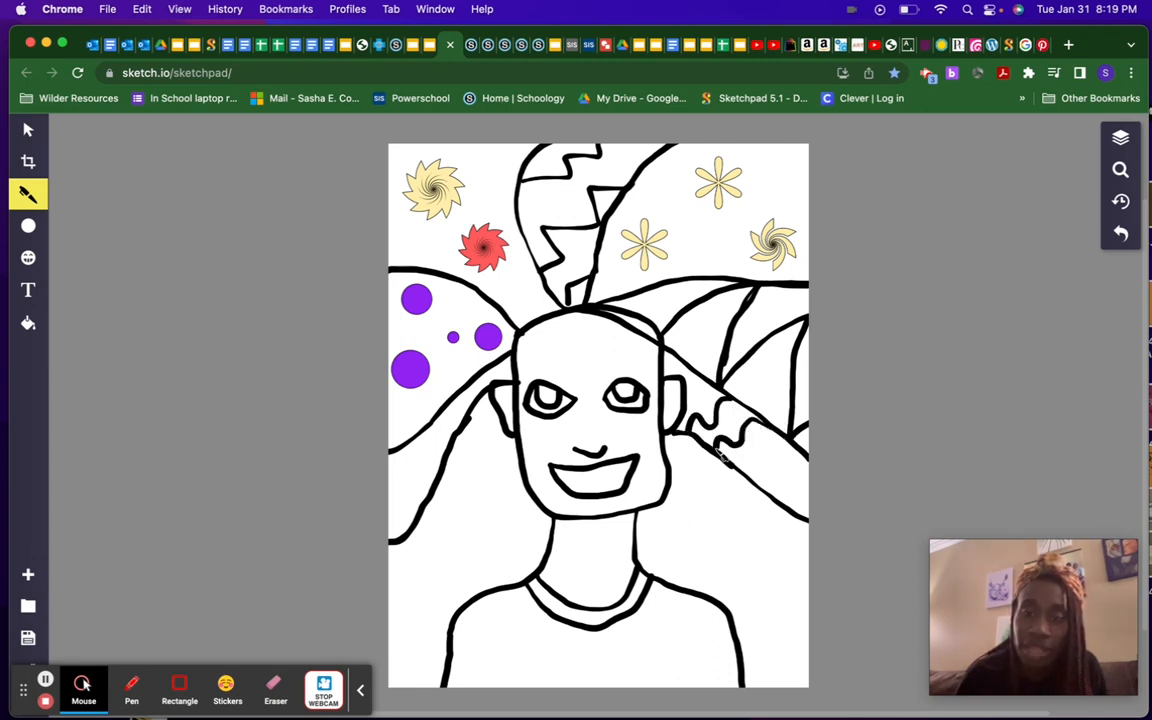
mouse_move(795, 445)
left_mouse_down()
mouse_move(749, 479)
mouse_move(806, 460)
mouse_move(791, 465)
mouse_move(773, 490)
left_mouse_up()
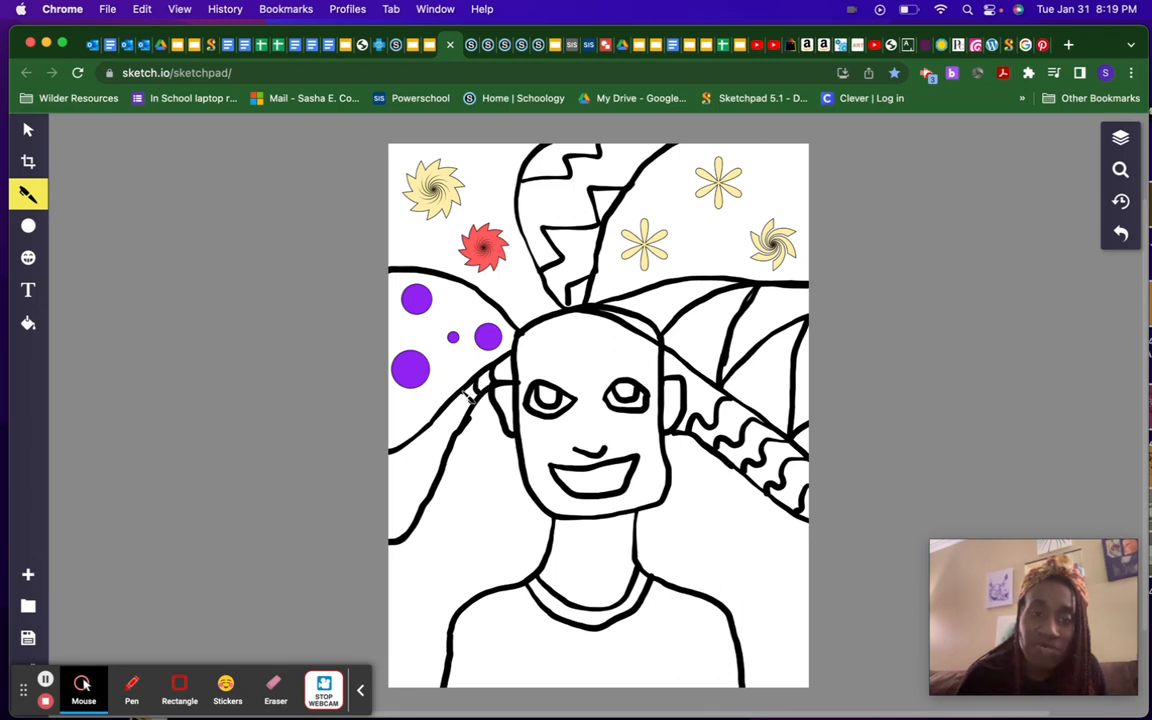
Step: Draw curved bands across the left-hand hair strand and add an arched eyebrow above each eye
left_click_drag(446, 411, 446, 434)
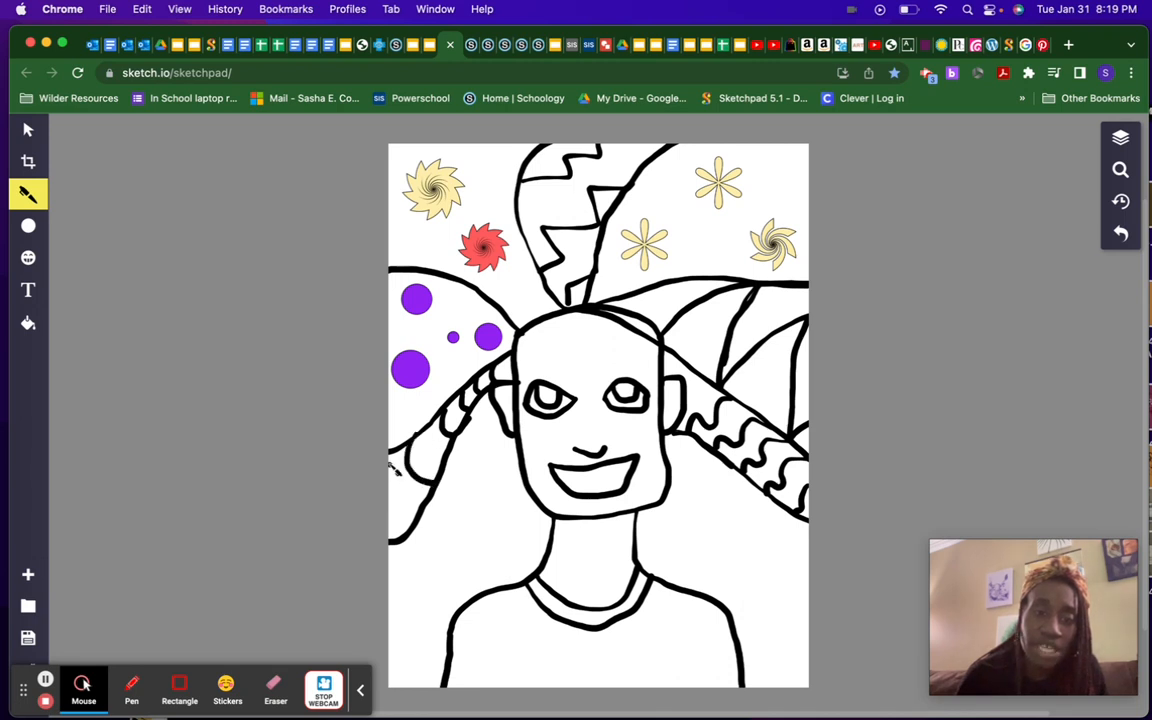
mouse_move(391, 455)
left_mouse_down()
mouse_move(403, 491)
mouse_move(426, 503)
left_mouse_up()
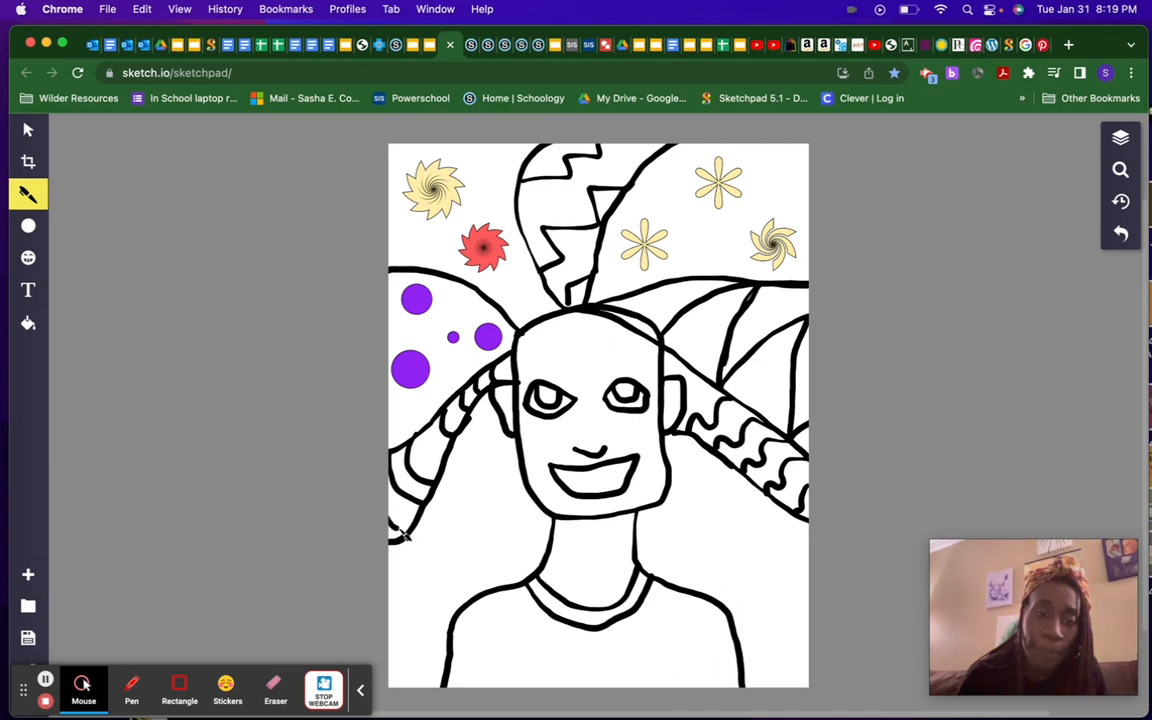
left_click_drag(532, 366, 558, 374)
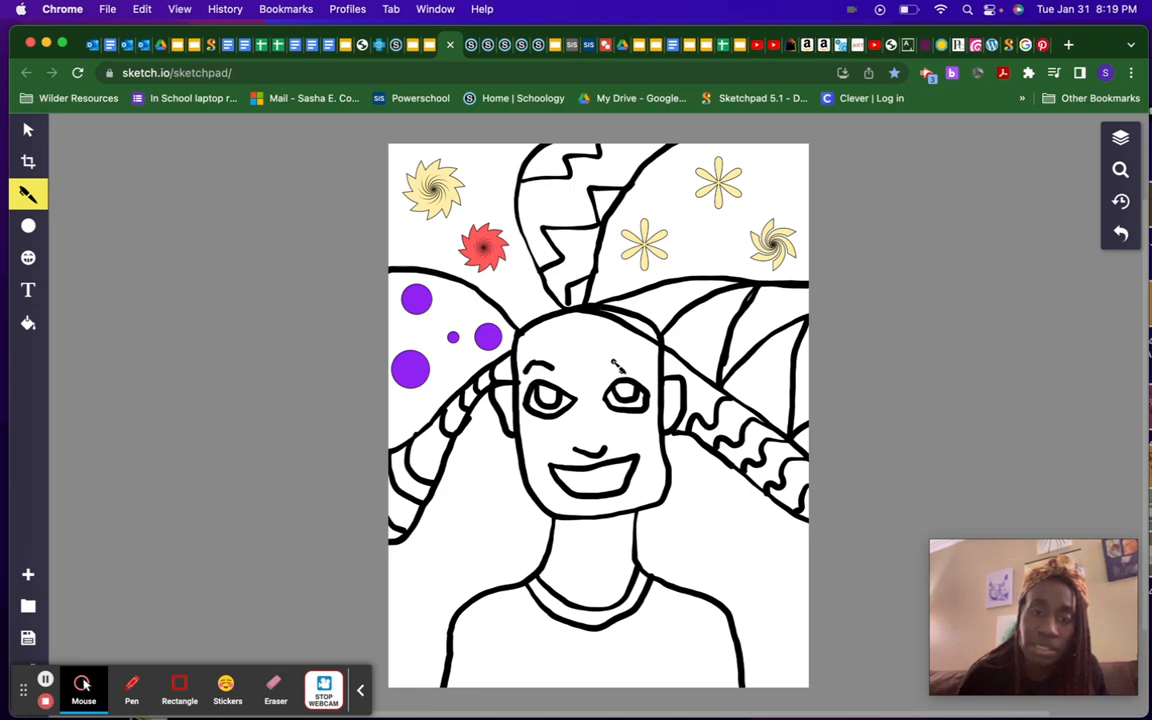
left_click_drag(615, 362, 650, 372)
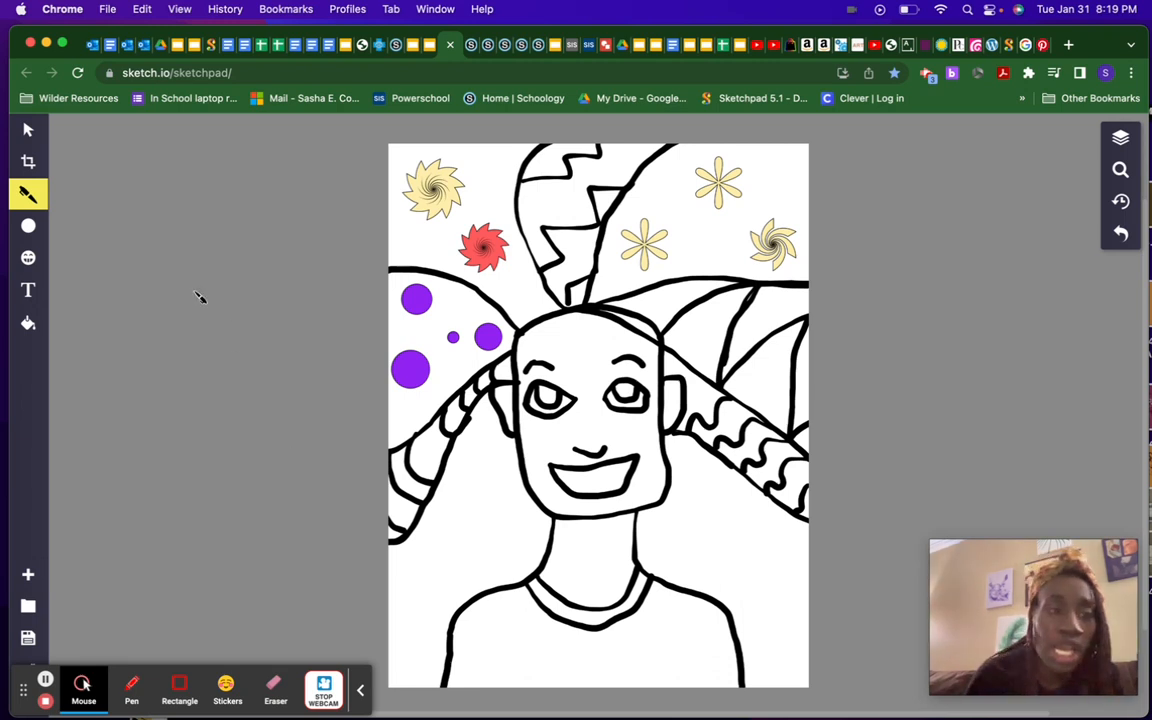
Step: Use Pixel Fill with light blue #63E1FF to colour the background on both sides of the head and shoulders
left_click(29, 324)
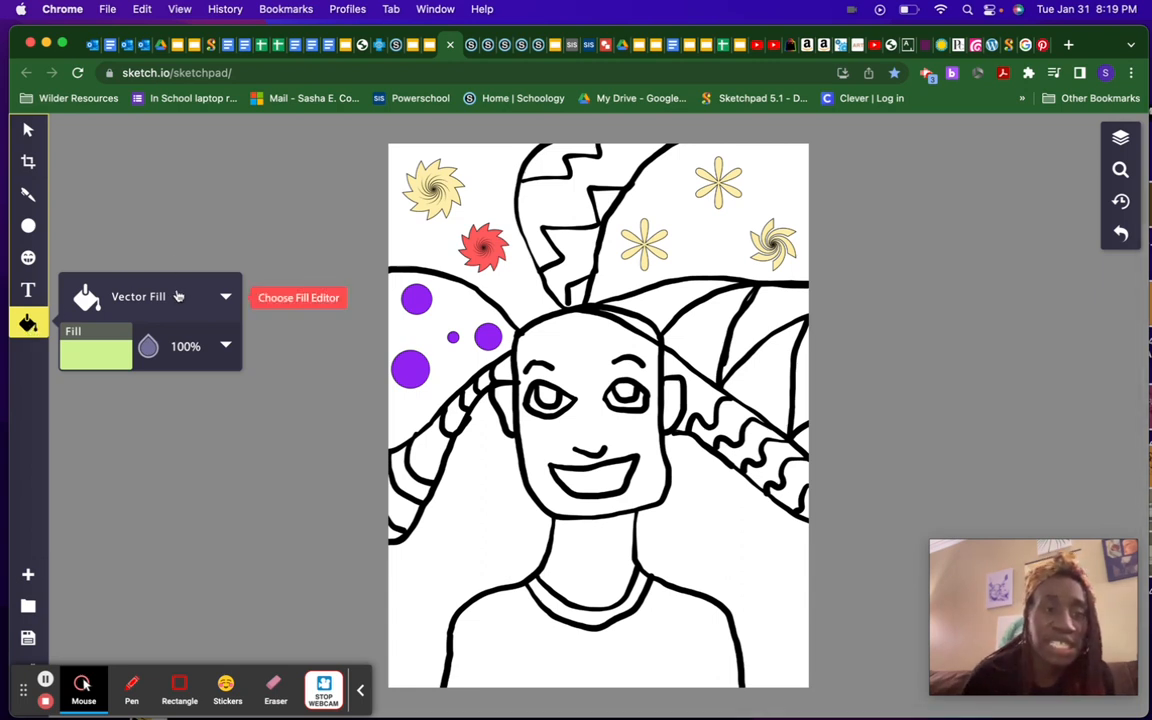
left_click(178, 296)
left_click(312, 317)
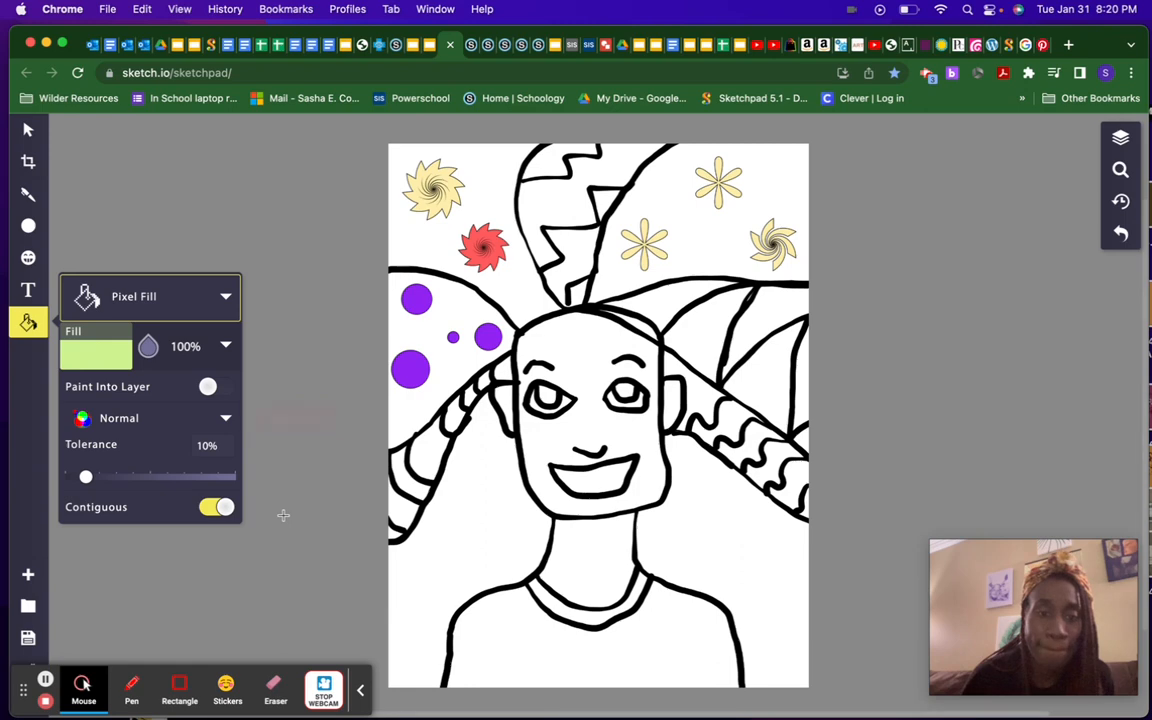
left_click(97, 358)
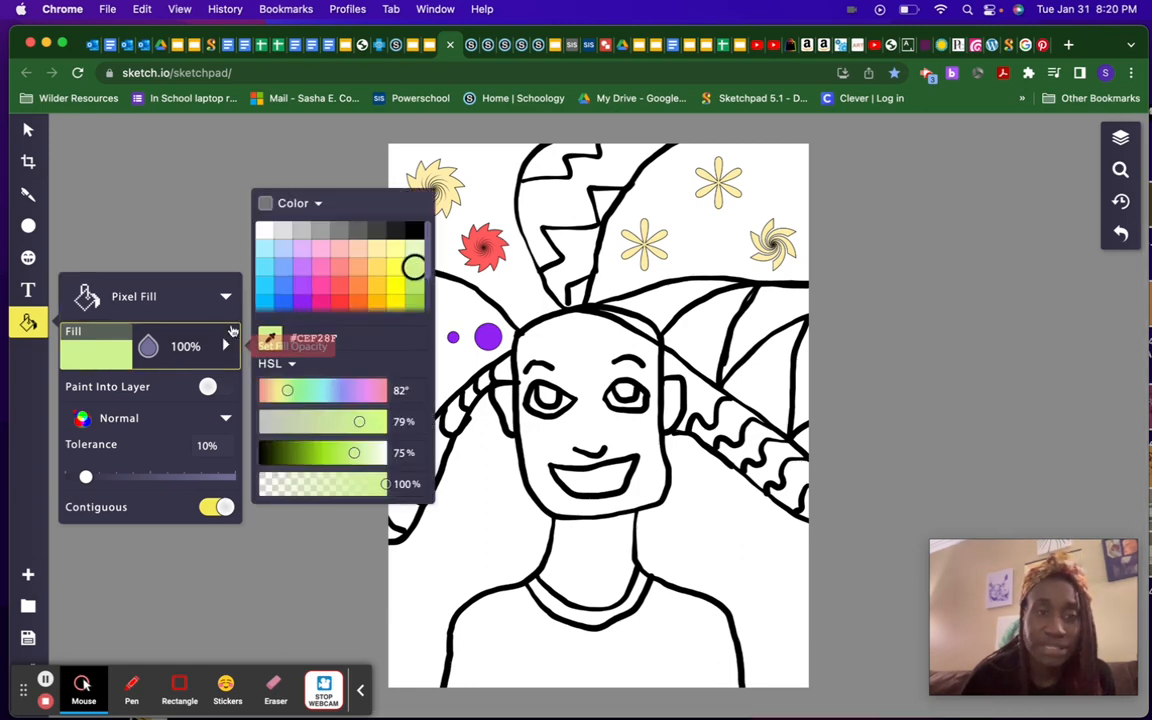
left_click(265, 266)
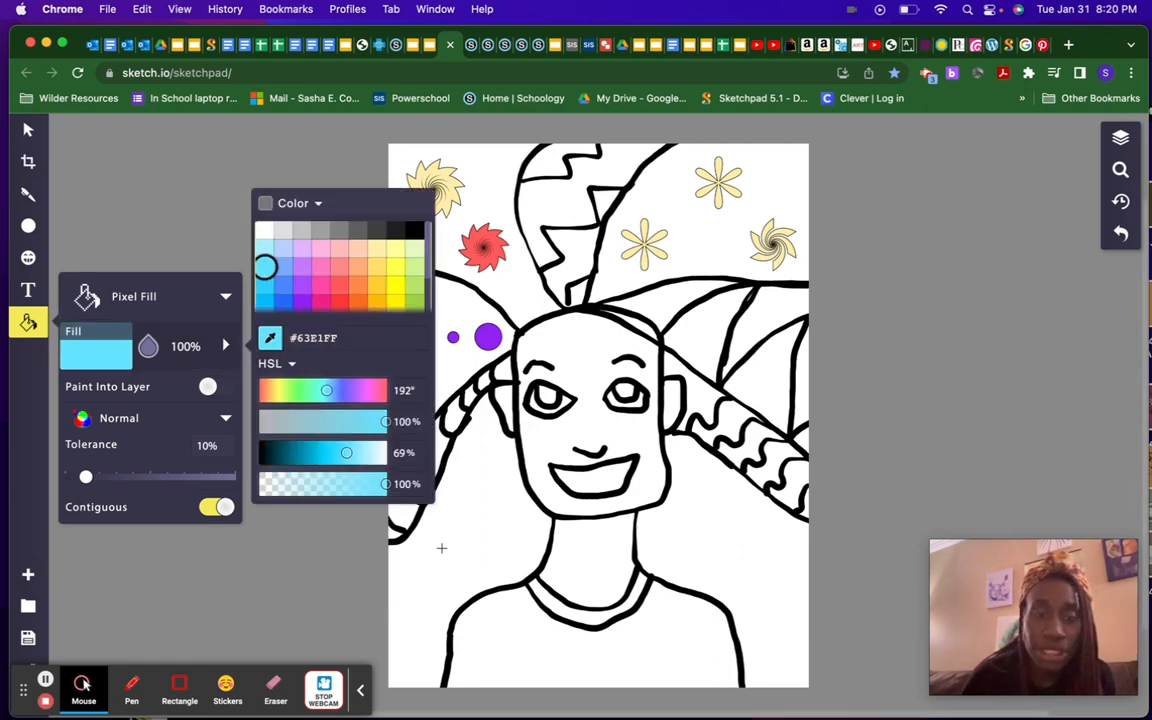
left_click(443, 551)
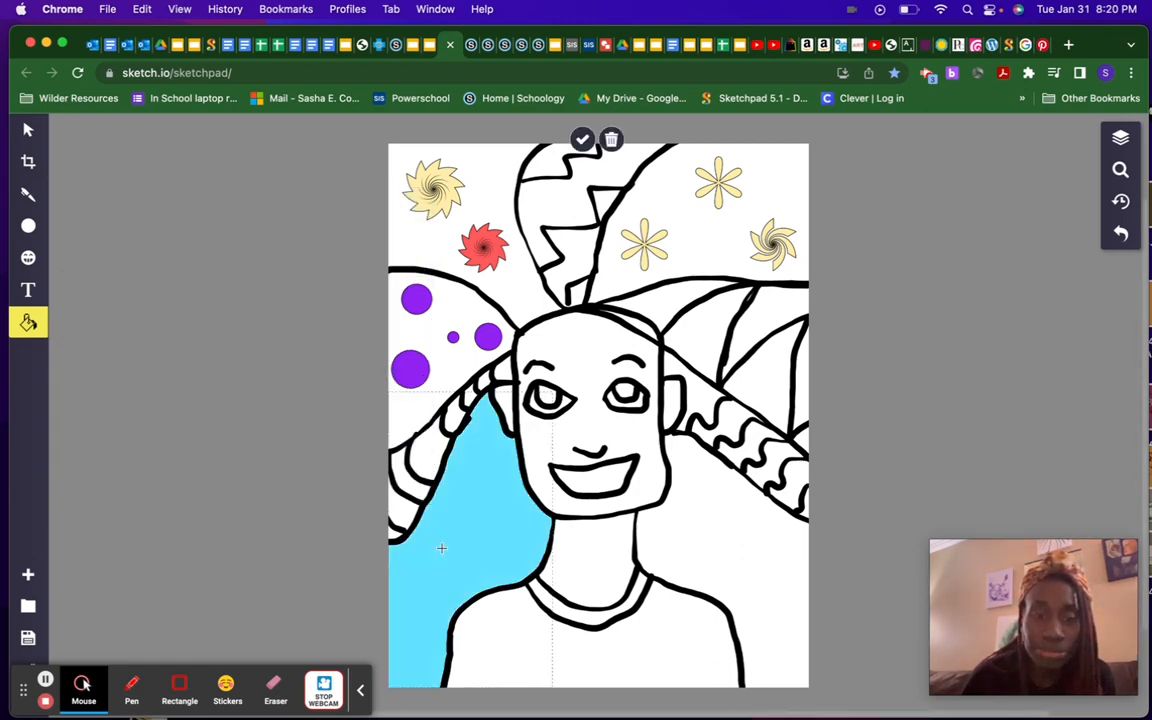
left_click(732, 560)
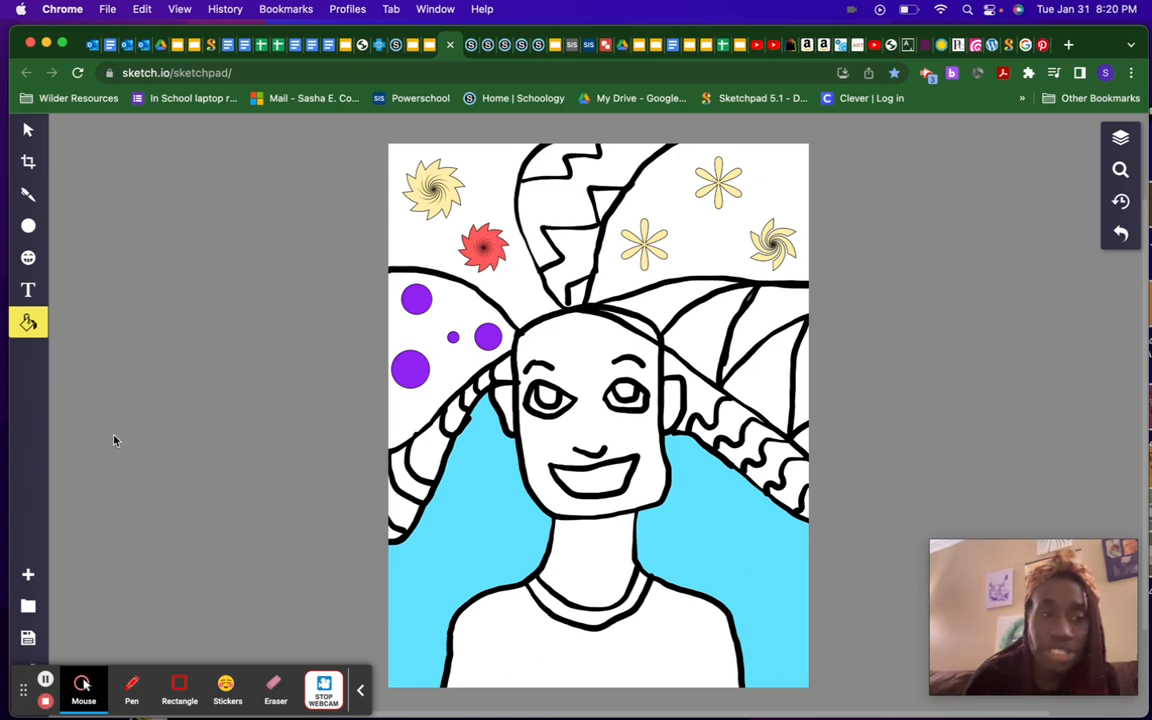
Step: Set the Pixel Fill colour to brown #9F6700 and fill the neck
left_click(28, 322)
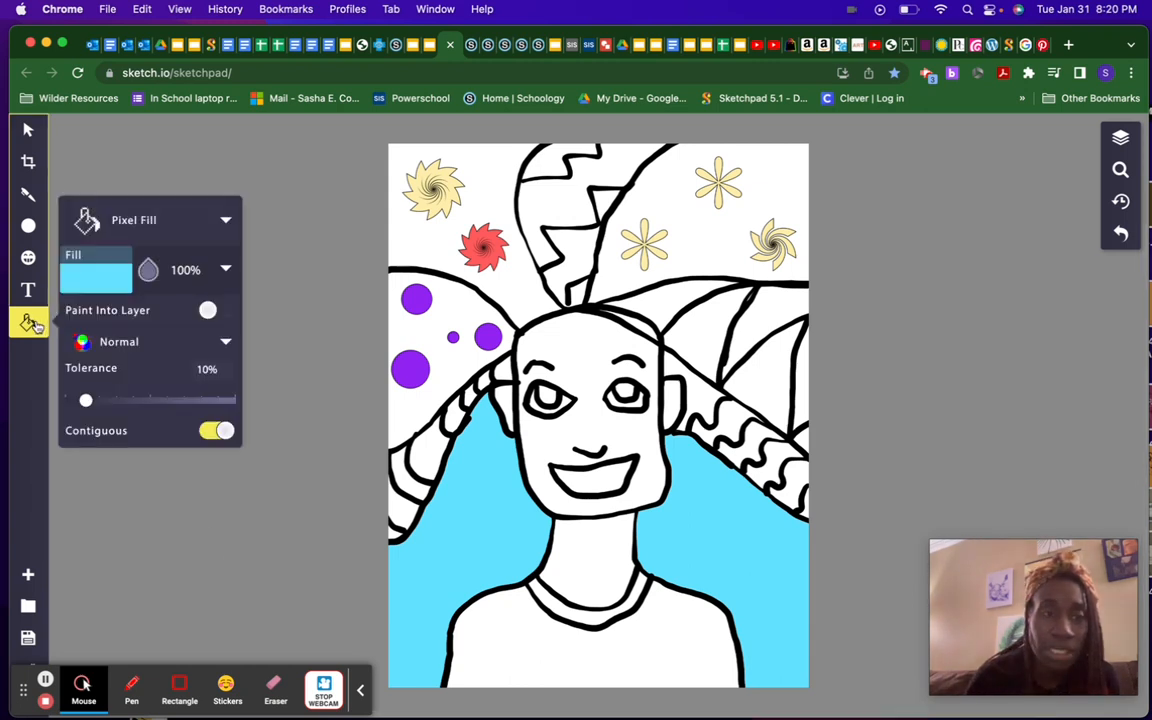
left_click(100, 276)
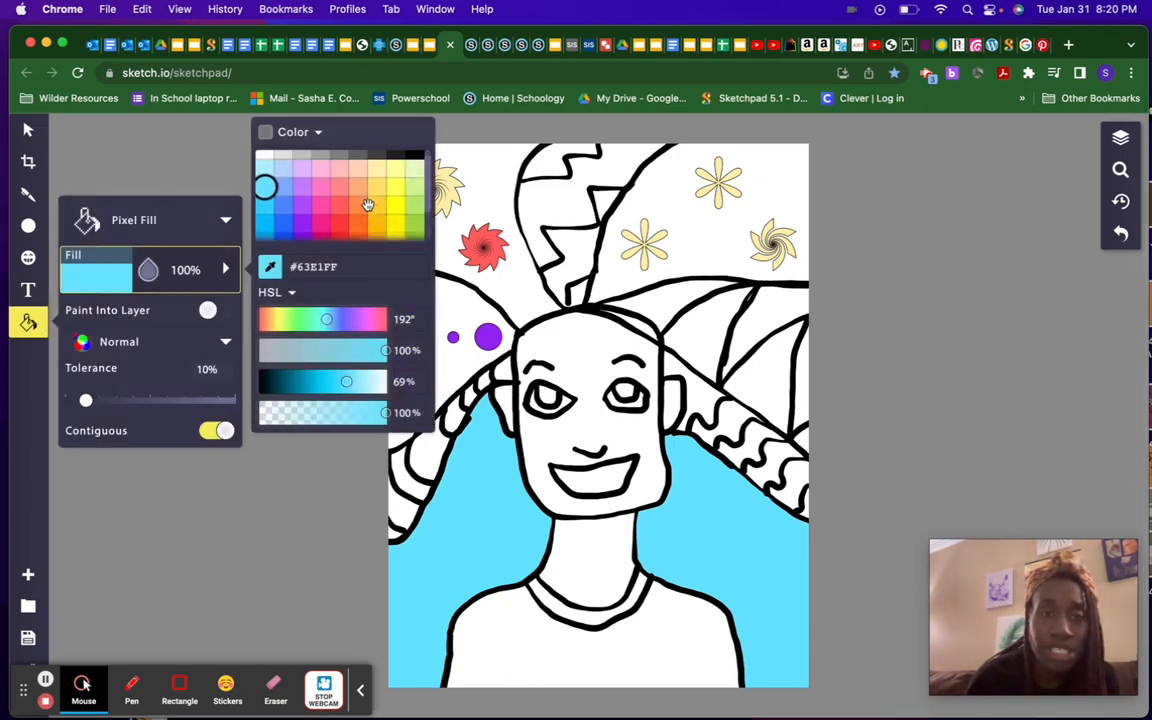
scroll(368, 204, "down", 1)
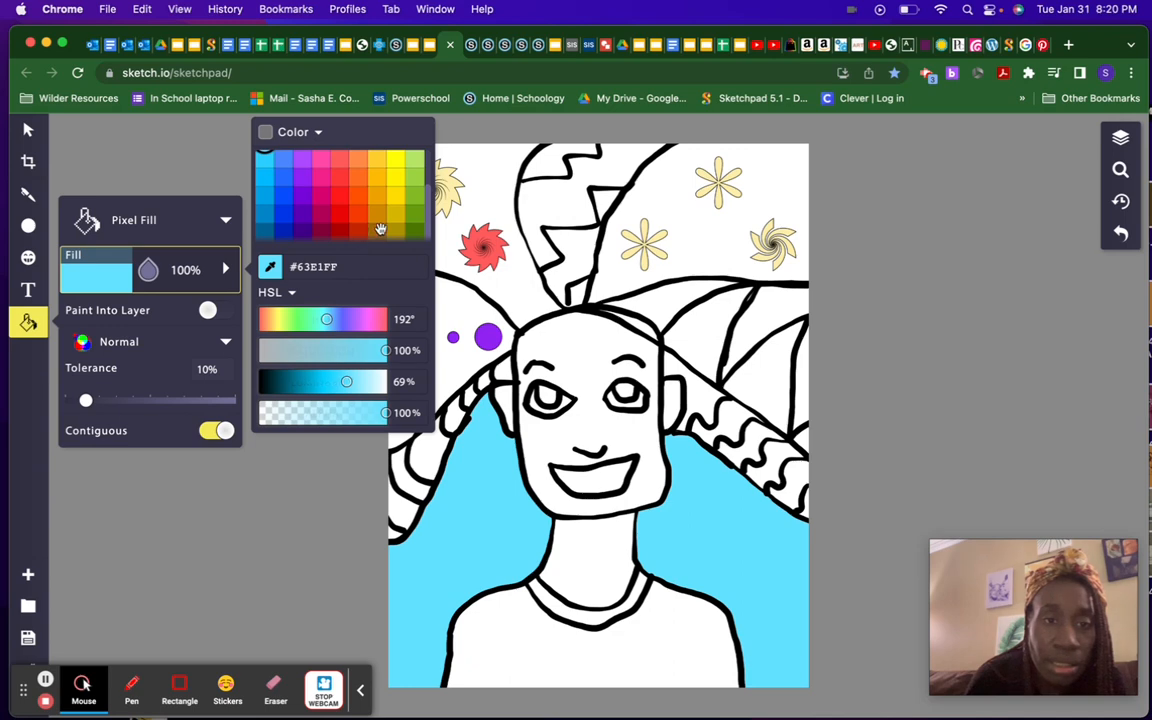
left_click(380, 229)
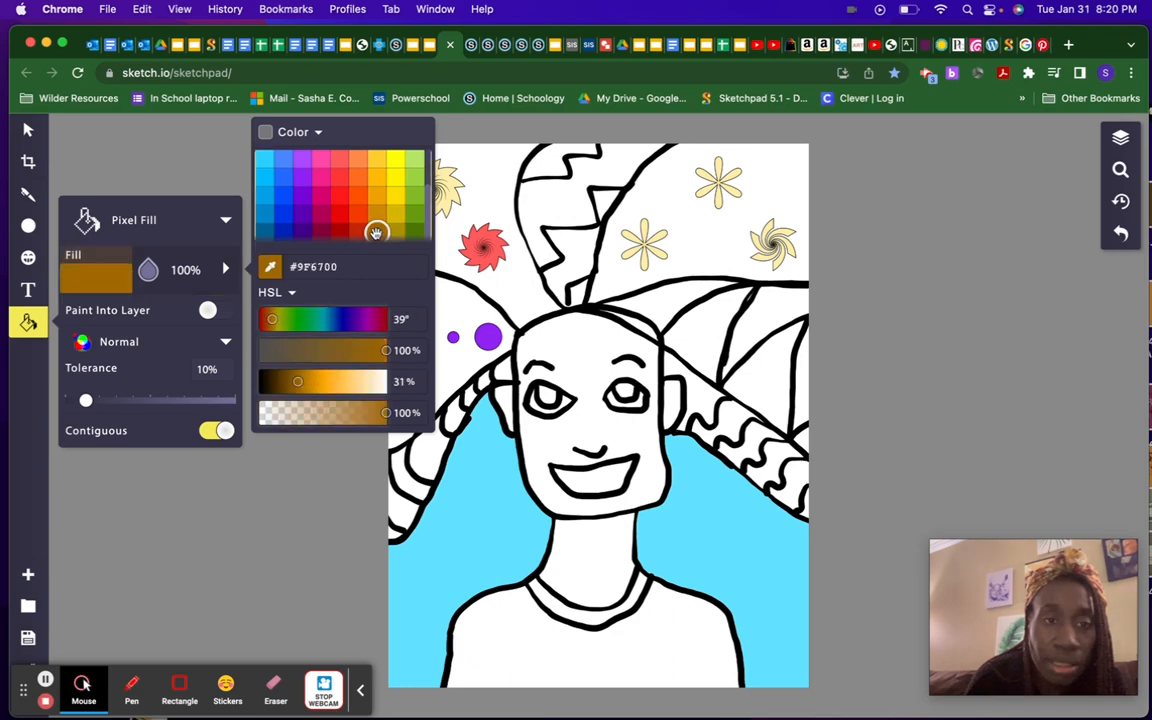
left_click(308, 509)
left_click(579, 562)
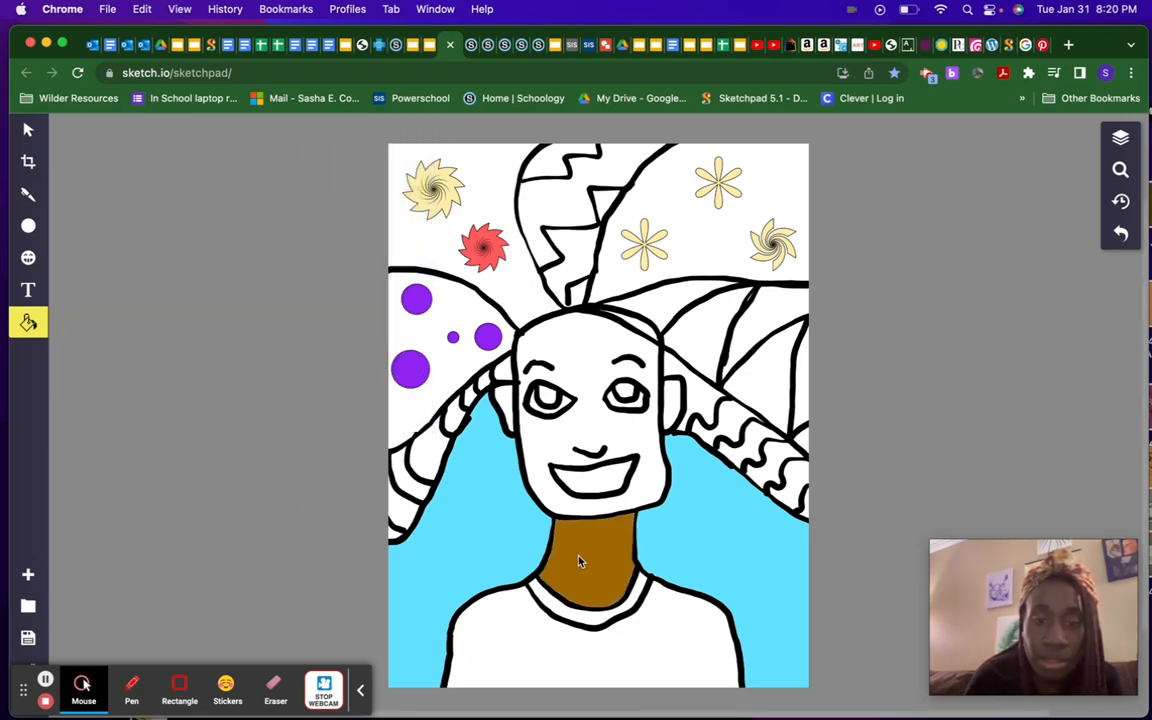
Step: Fill the face and both ears with the same brown
left_click(581, 352)
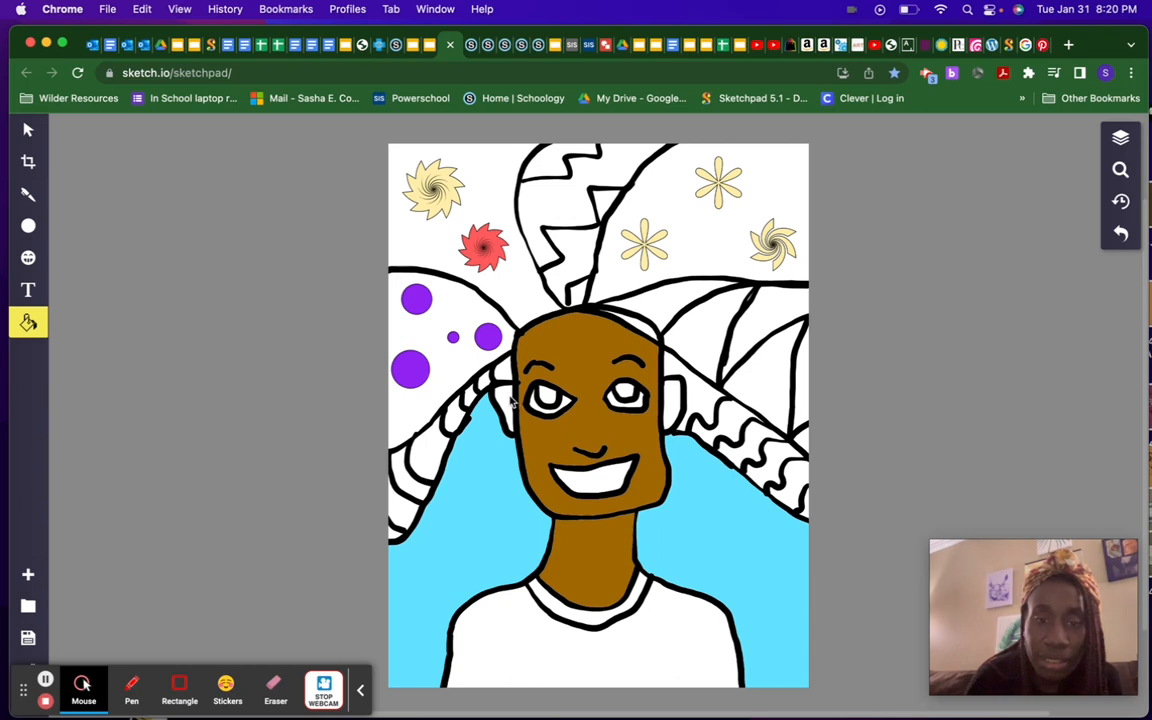
left_click(667, 398)
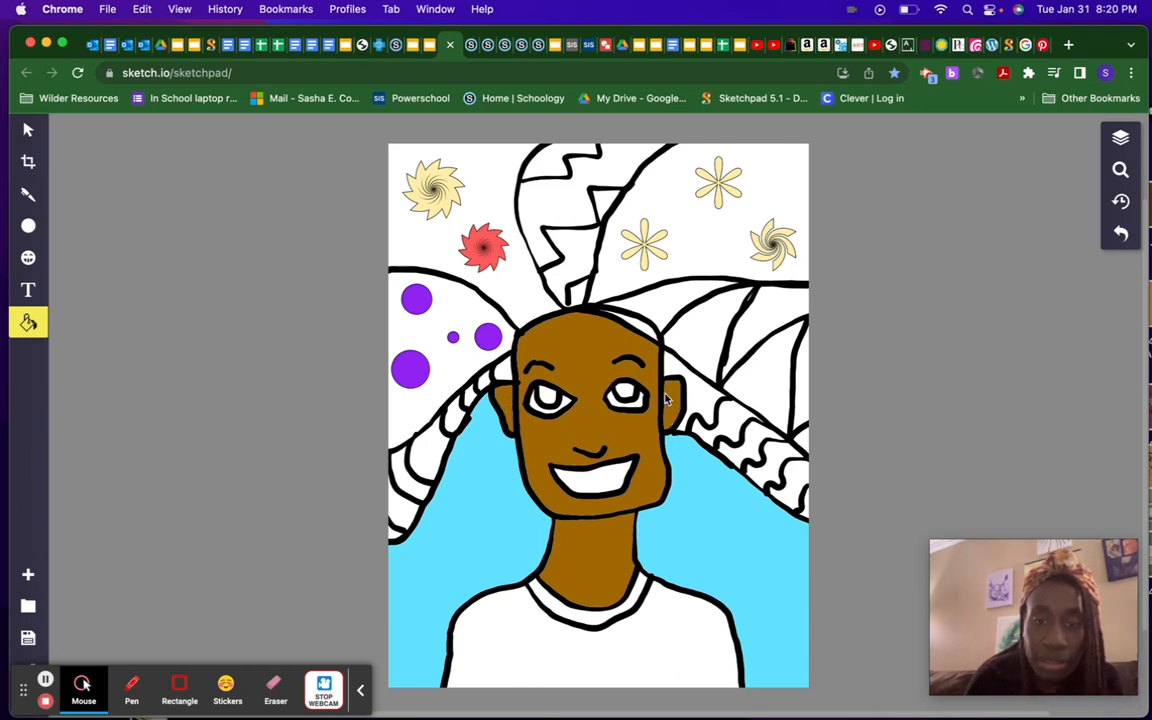
left_click(638, 446)
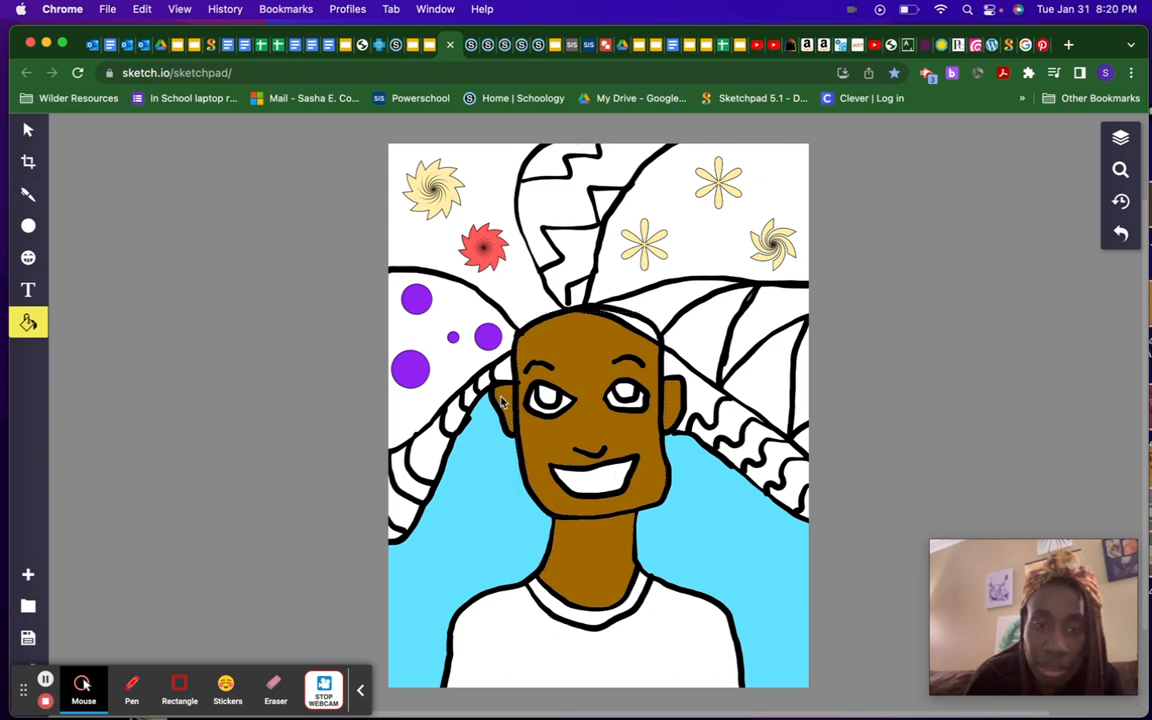
left_click(560, 487)
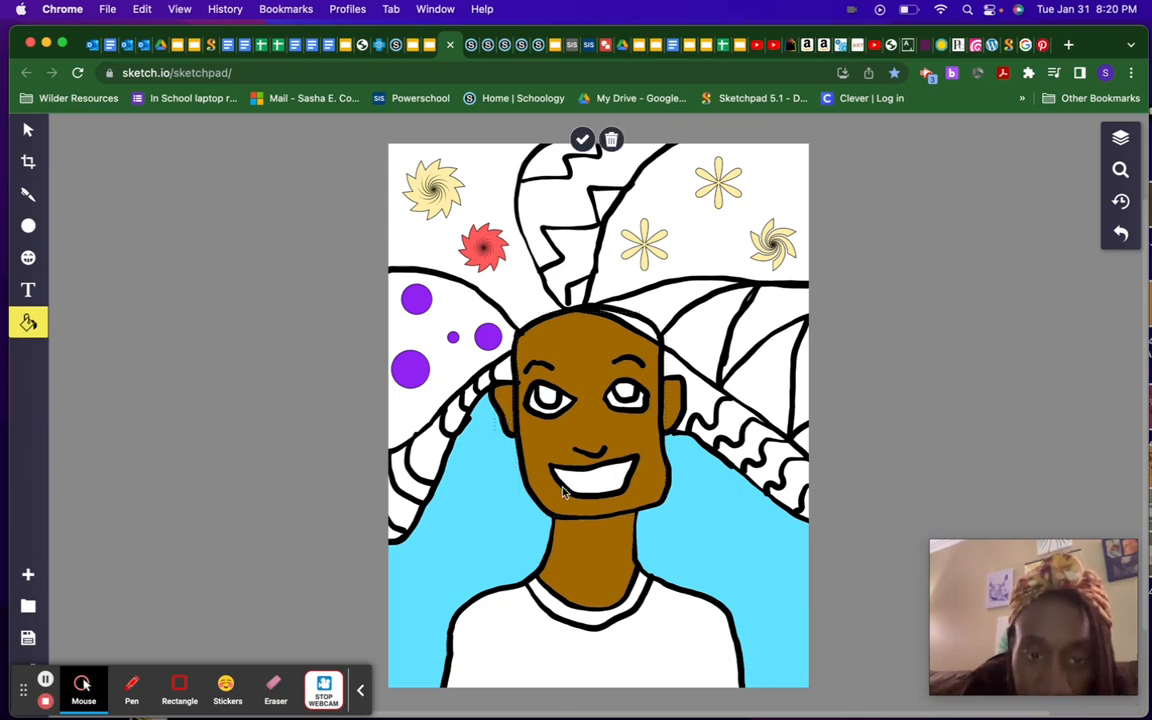
Step: Set the Pixel Fill colour to black and fill the inside of the mouth
left_click(596, 548)
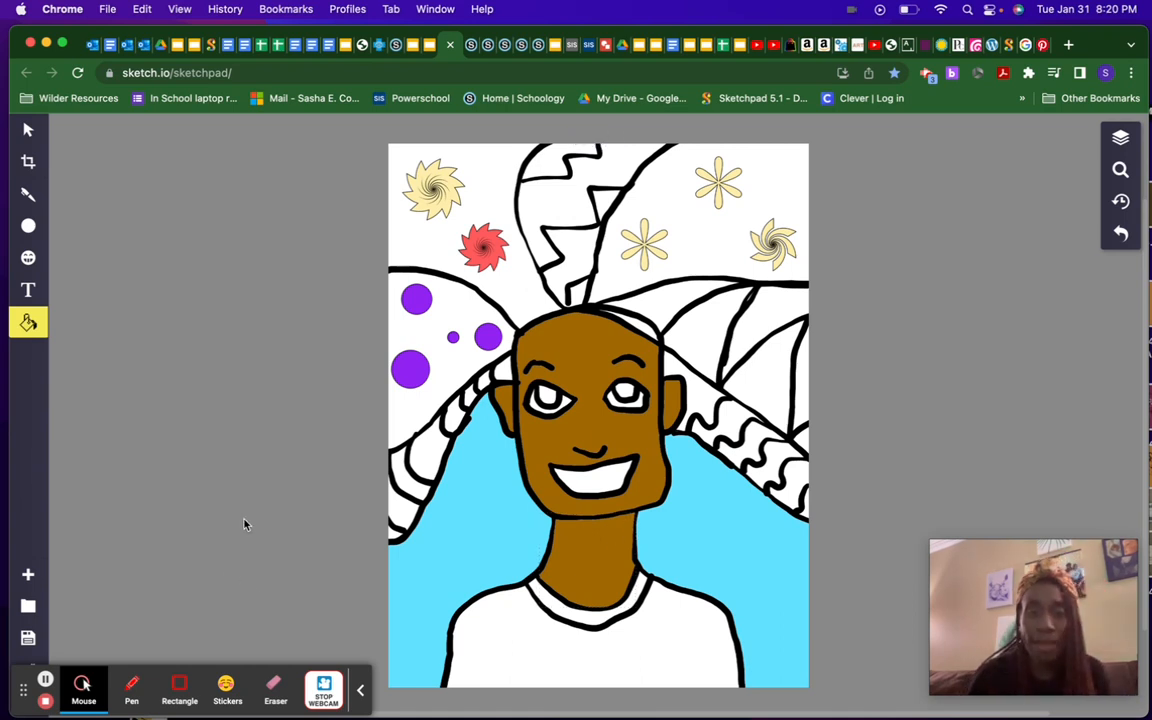
left_click(28, 322)
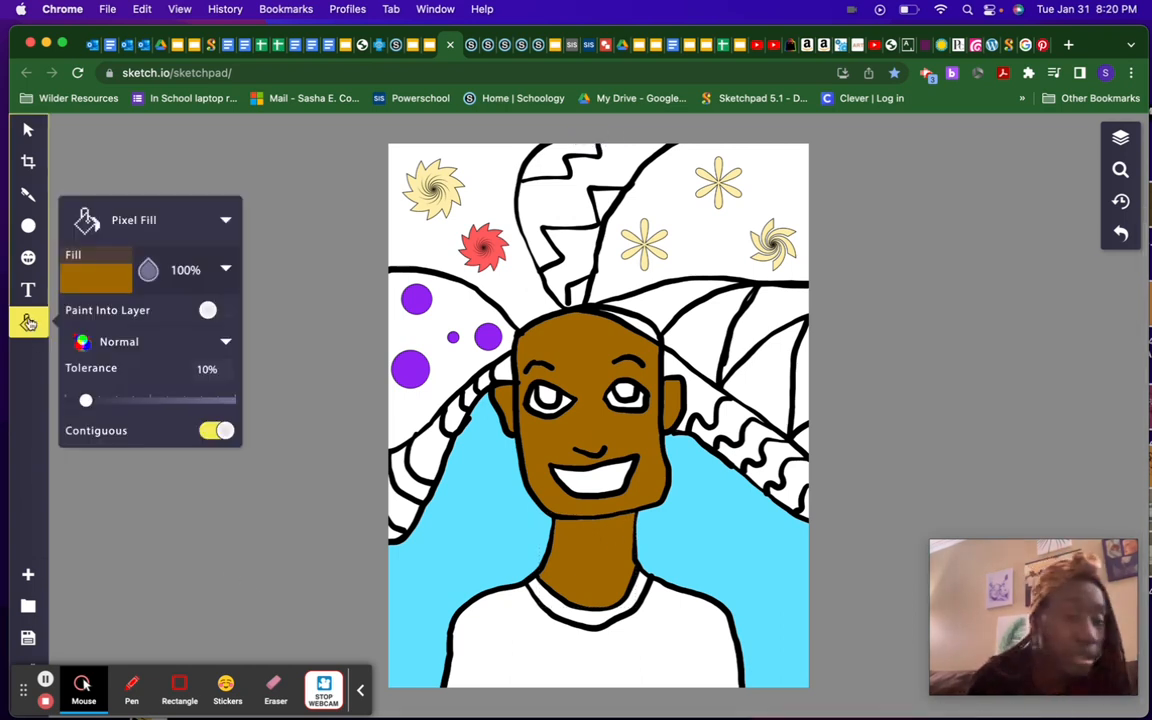
left_click(100, 268)
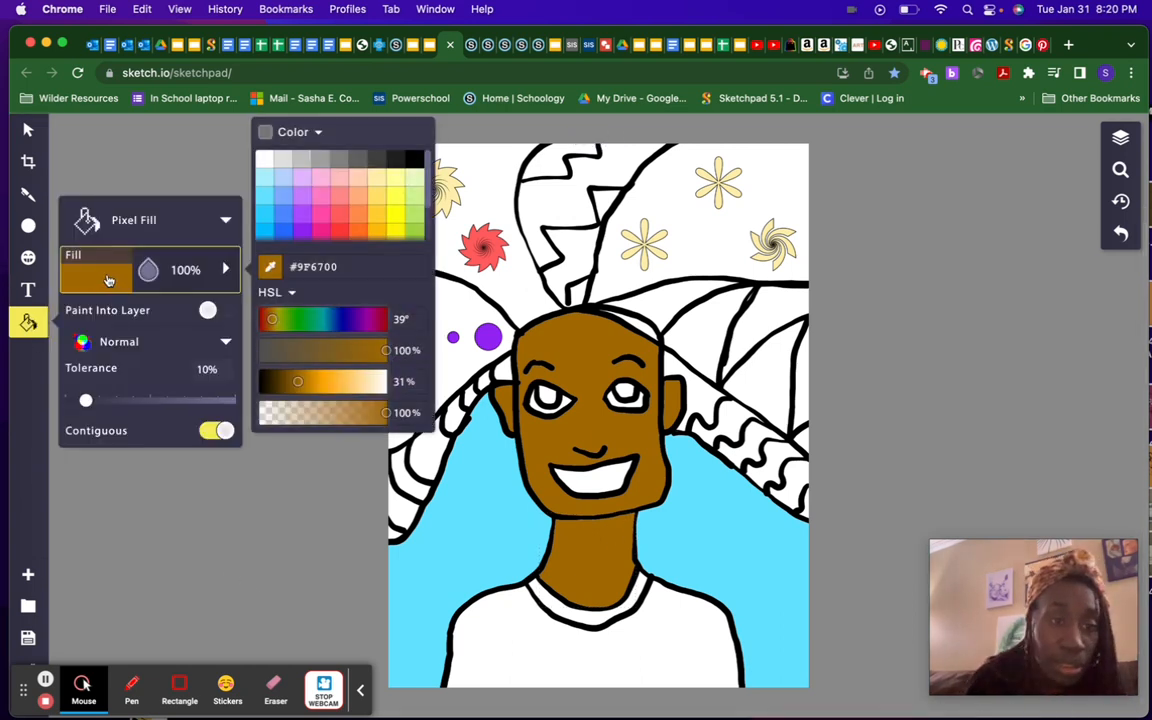
left_click(413, 159)
left_click(594, 483)
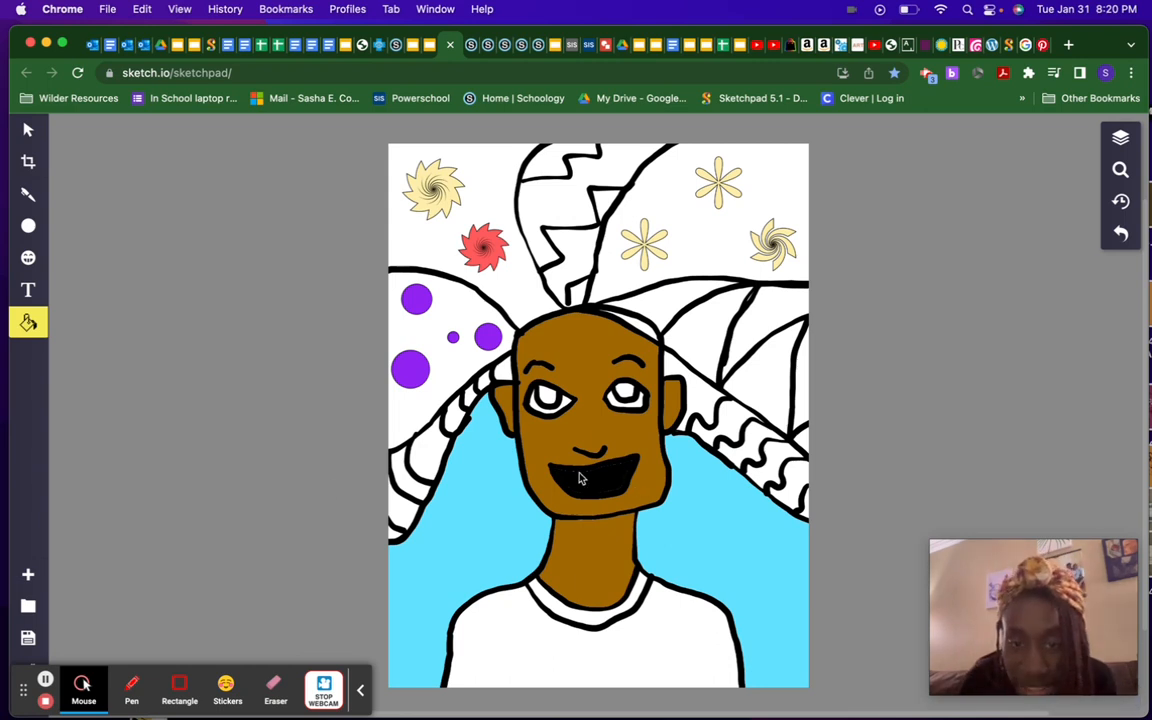
Step: Set the Pixel Fill tolerance to 27% and fill the mouth with black again to cover the leftover specks
left_click(28, 321)
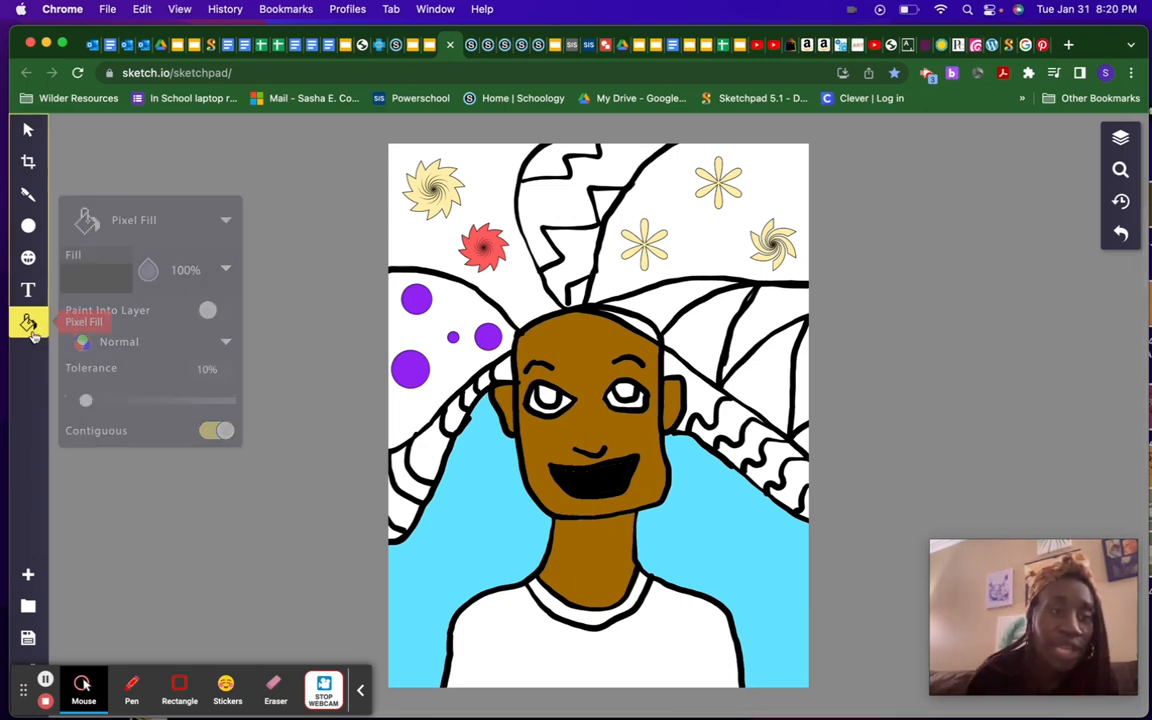
left_click_drag(108, 401, 111, 399)
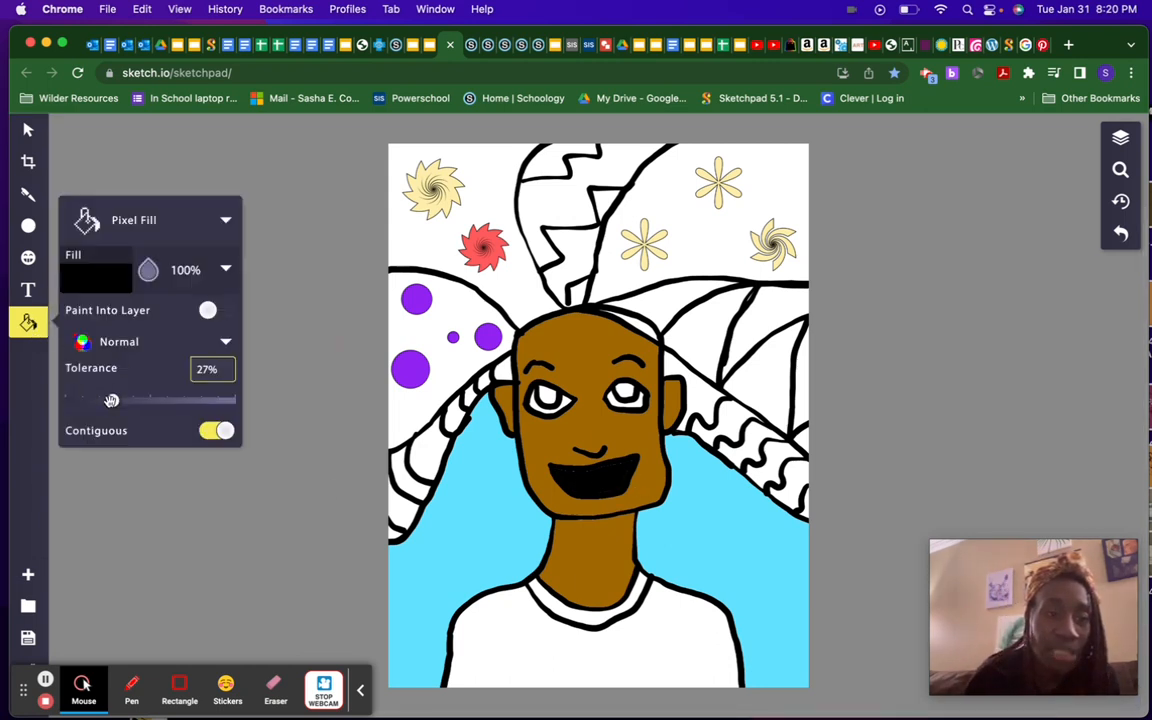
left_click(594, 483)
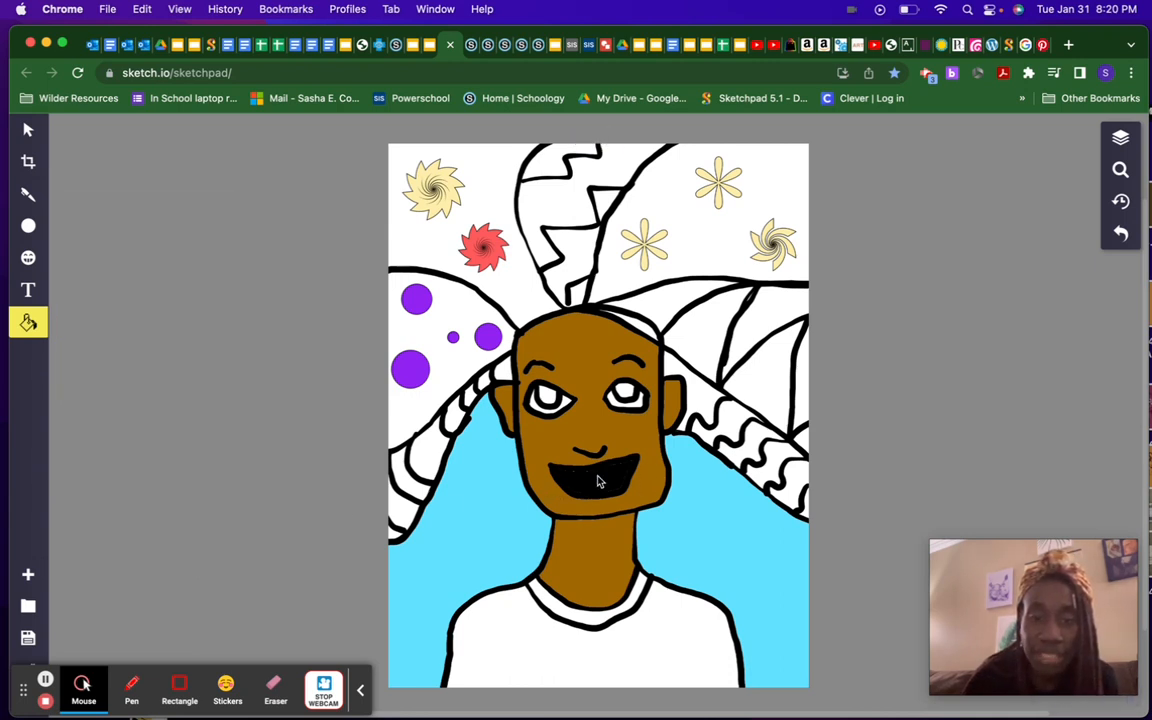
left_click(592, 480)
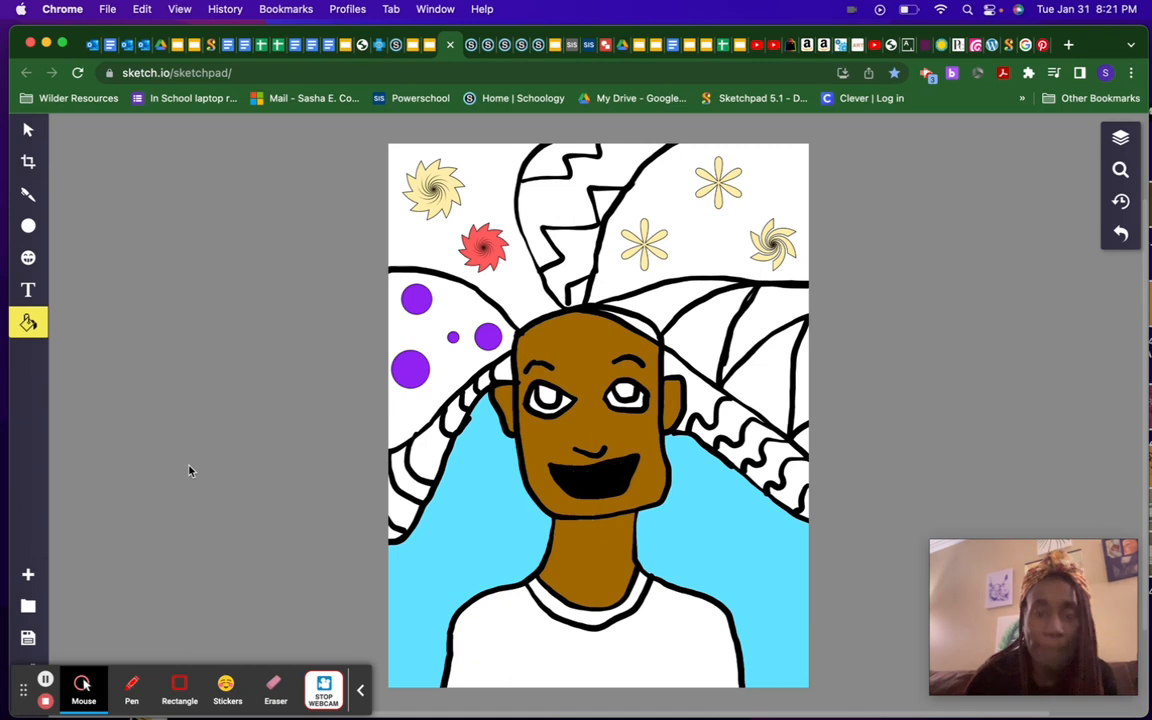
Step: Set the Pixel Fill tolerance to 44% and fill both irises with golden brown #D08800
left_click(28, 322)
left_click(140, 401)
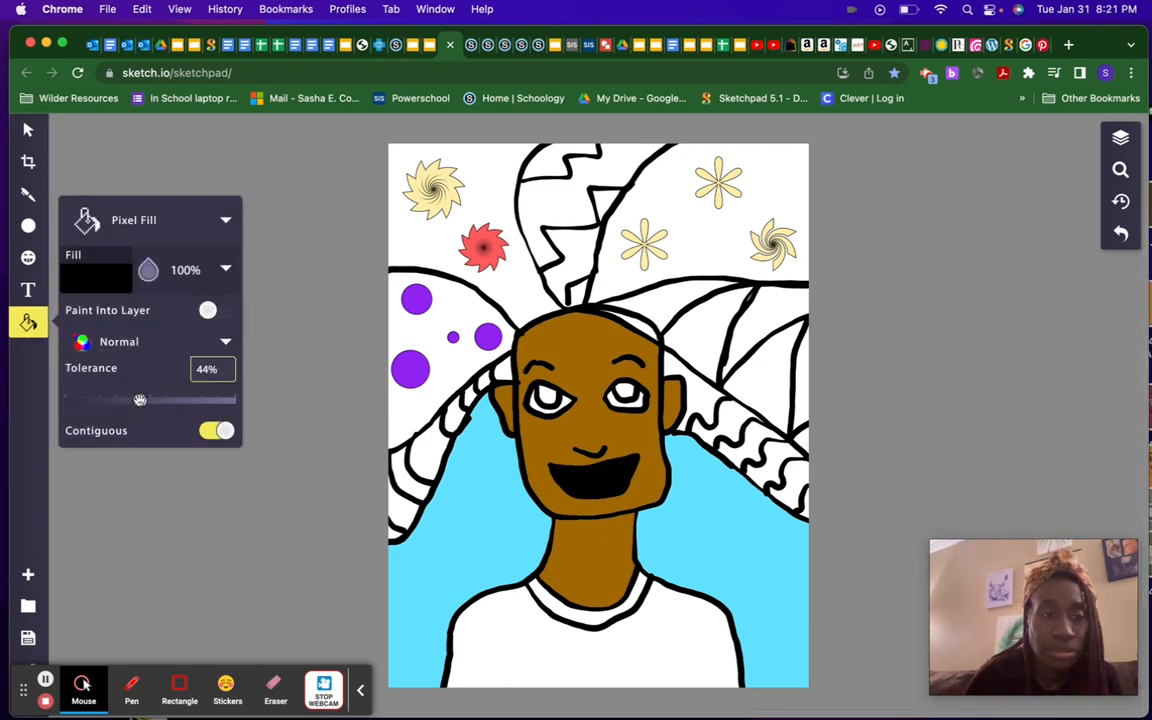
left_click(92, 266)
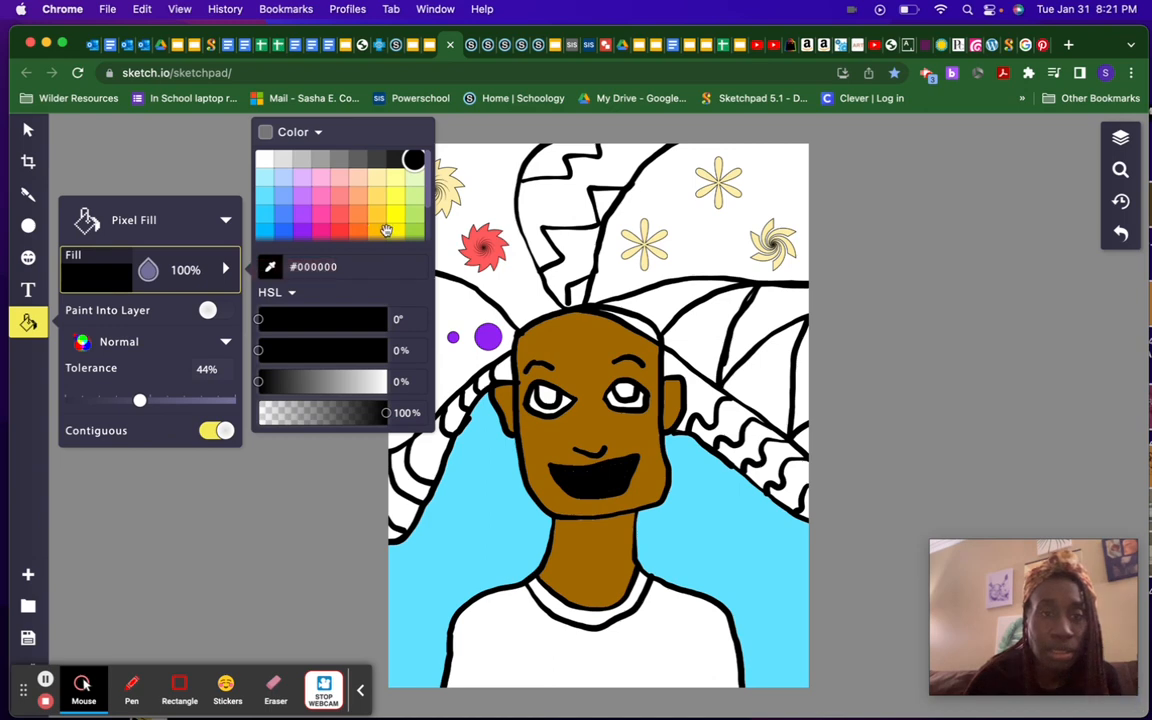
scroll(386, 231, "down", 3)
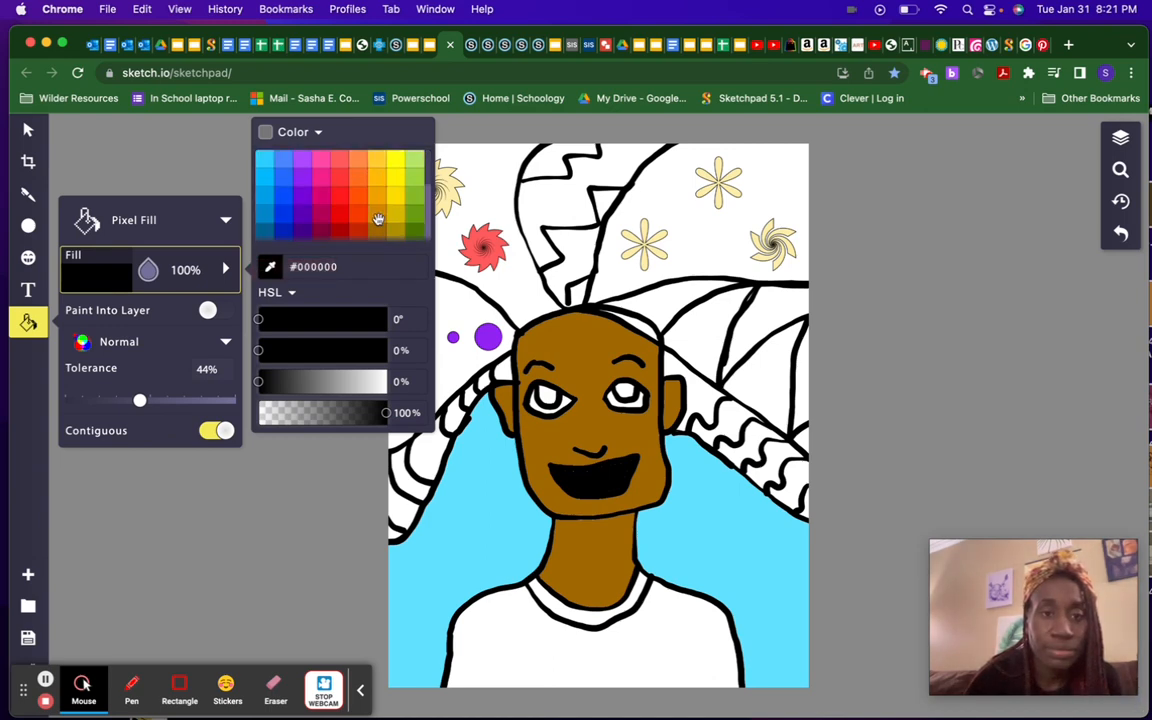
left_click(376, 216)
left_click(334, 483)
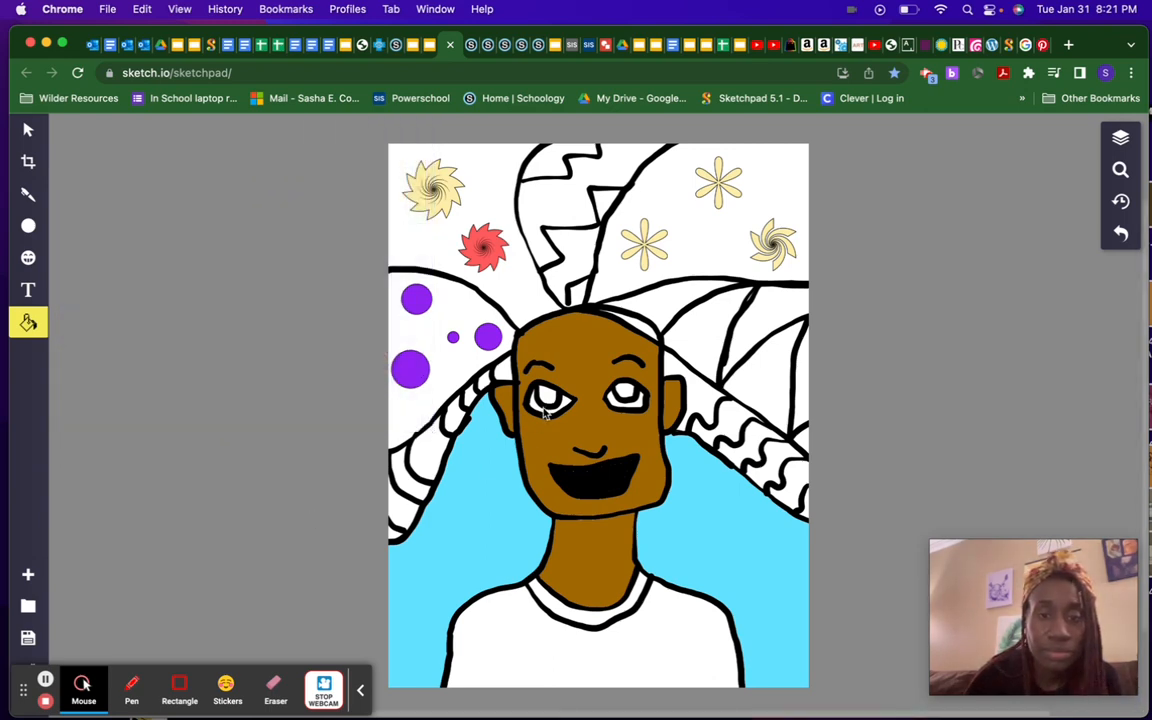
left_click(548, 397)
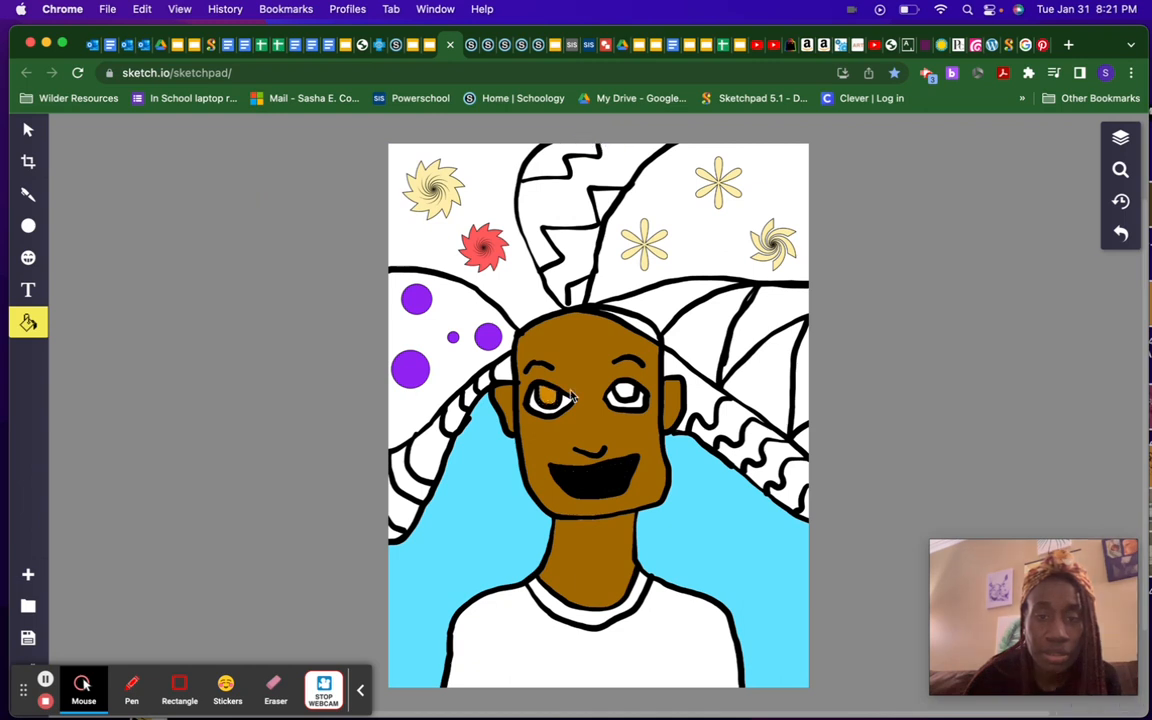
left_click(625, 396)
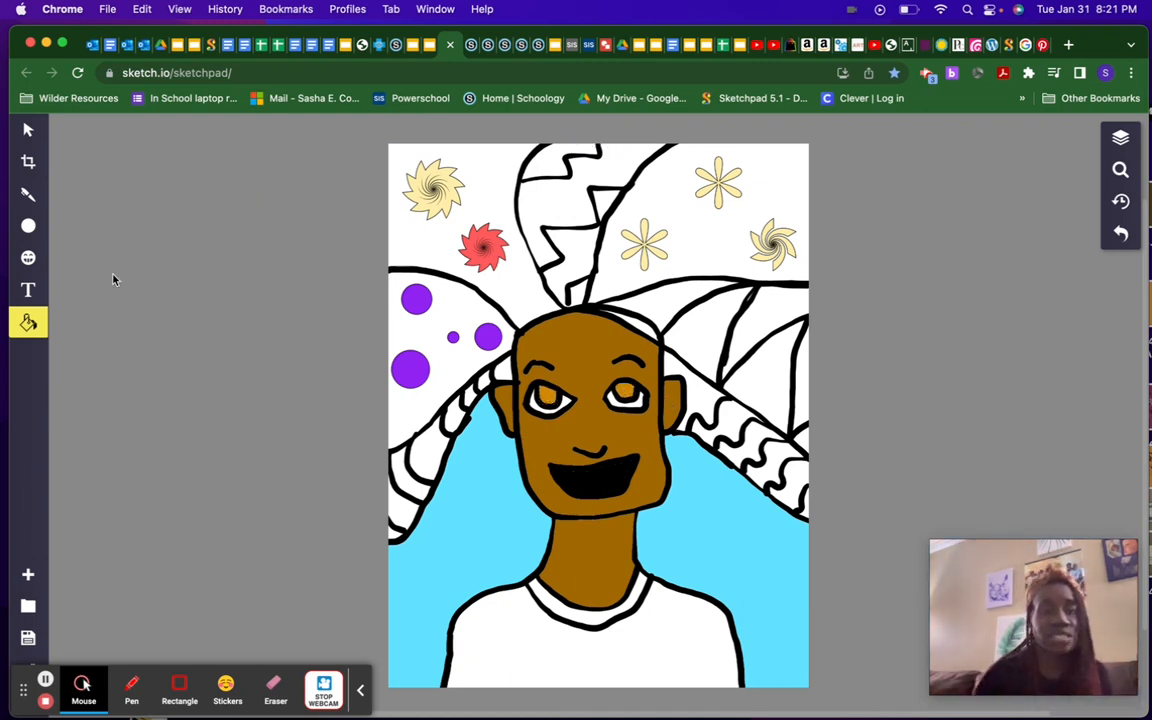
Step: Set the Pixel Fill colour to blue #2469FF and fill the shirt's collar and body
left_click(28, 322)
left_click(100, 280)
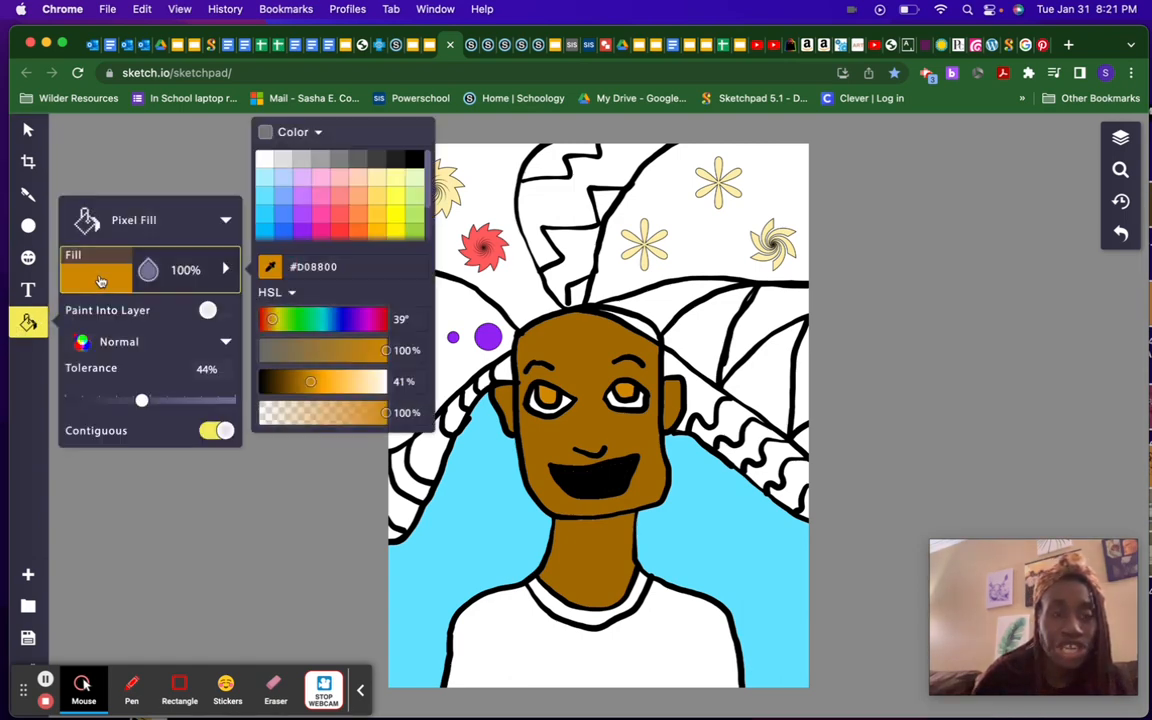
left_click(283, 231)
left_click(288, 537)
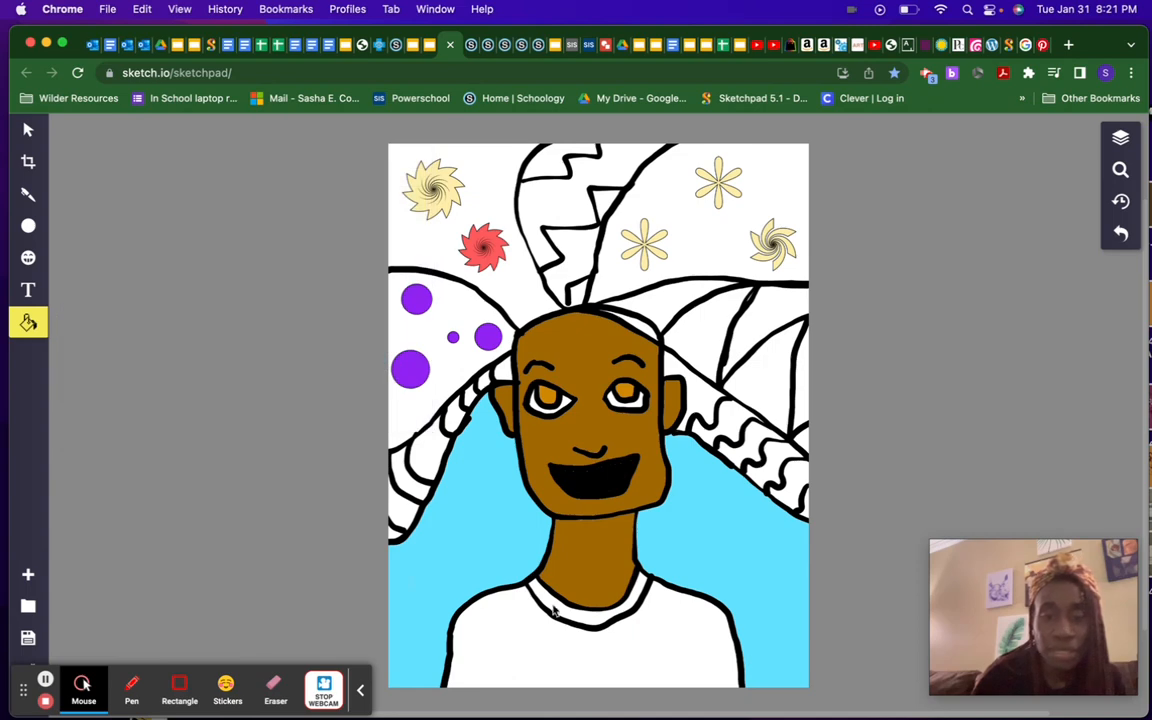
left_click(563, 614)
left_click(515, 656)
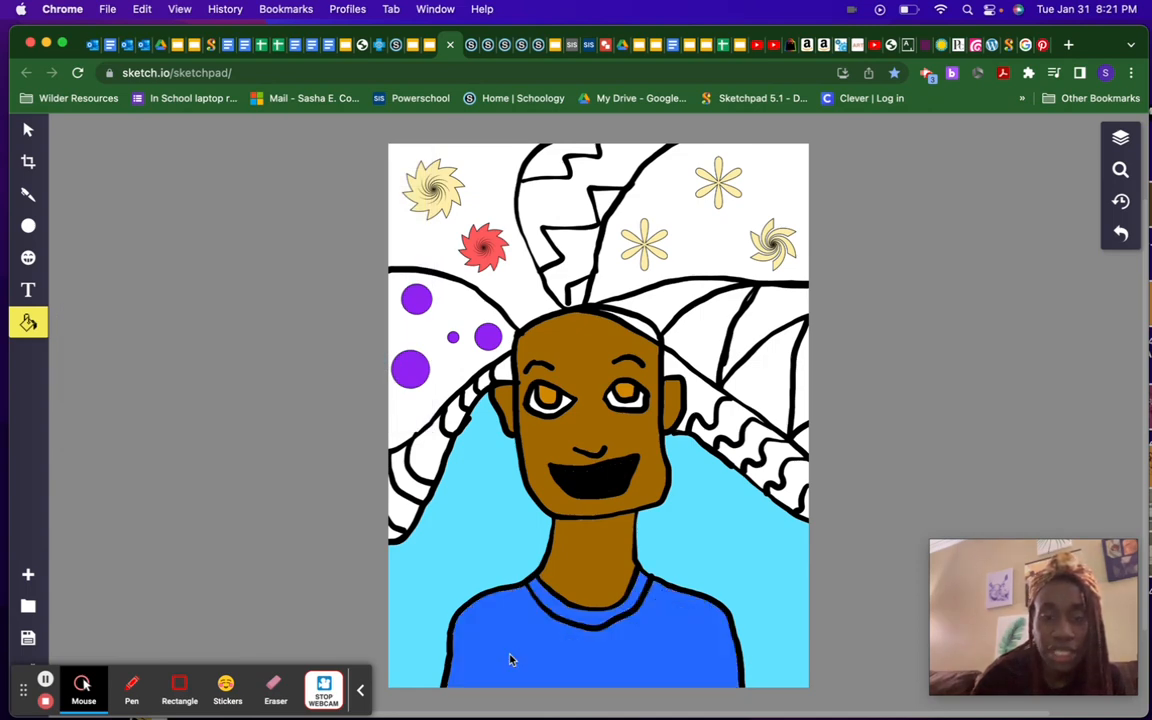
Step: Fill every other band of the left-hand hair strand with the same blue, starting at the head
left_click(505, 372)
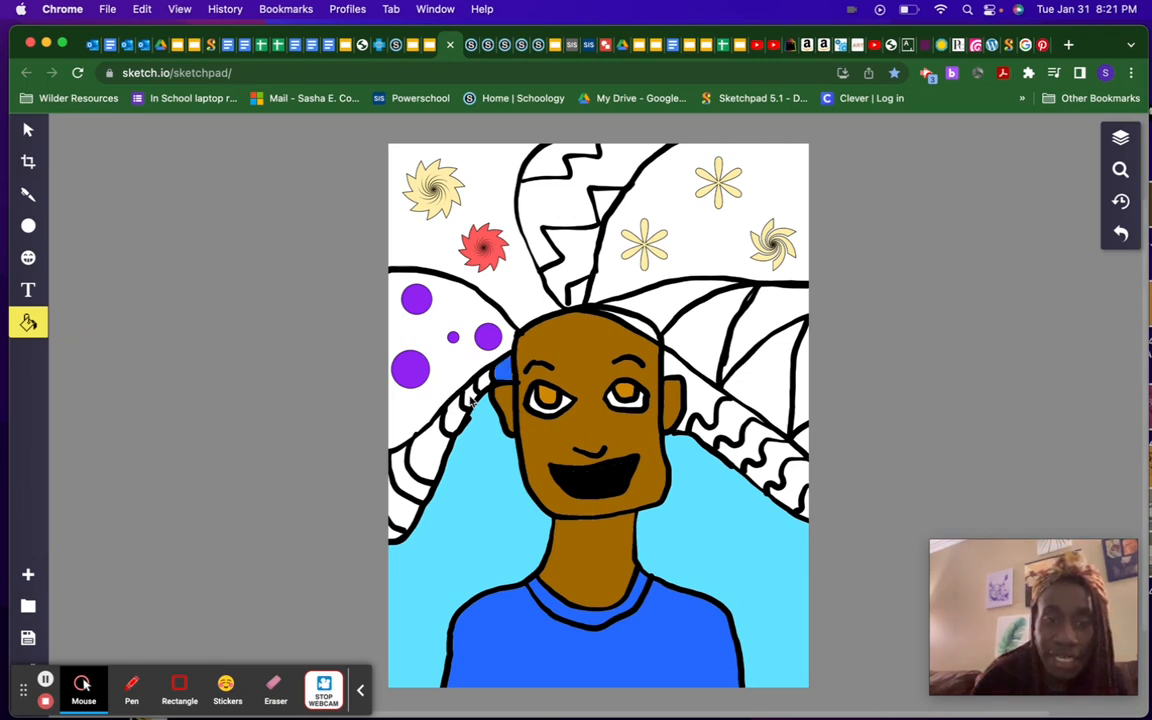
left_click(433, 455)
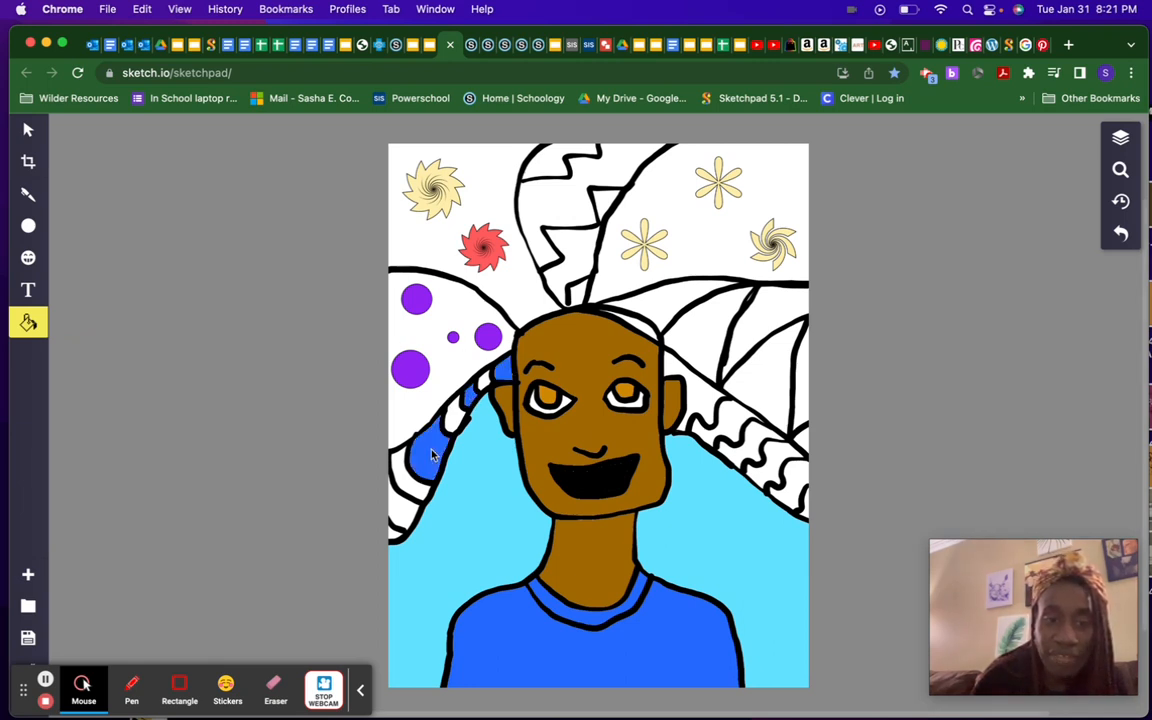
left_click(397, 520)
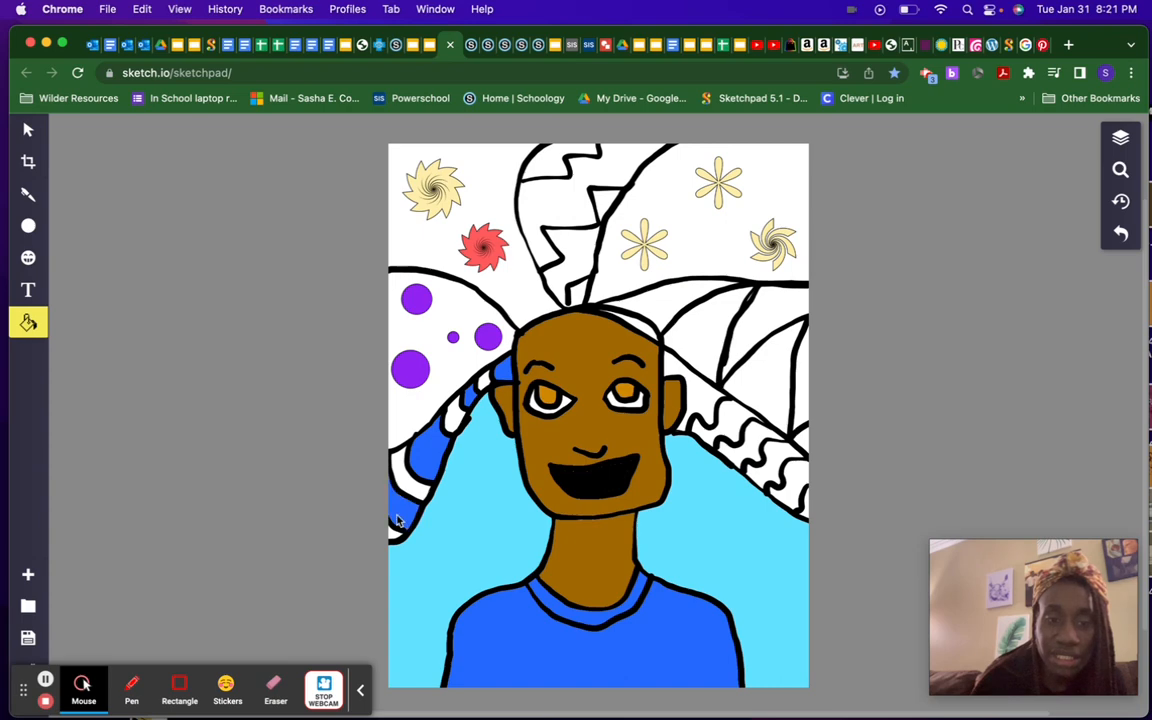
Step: Set the Pixel Fill colour to pink #FF8888 and fill the white band nearest the head on the left-hand hair strand
left_click(28, 322)
left_click(100, 270)
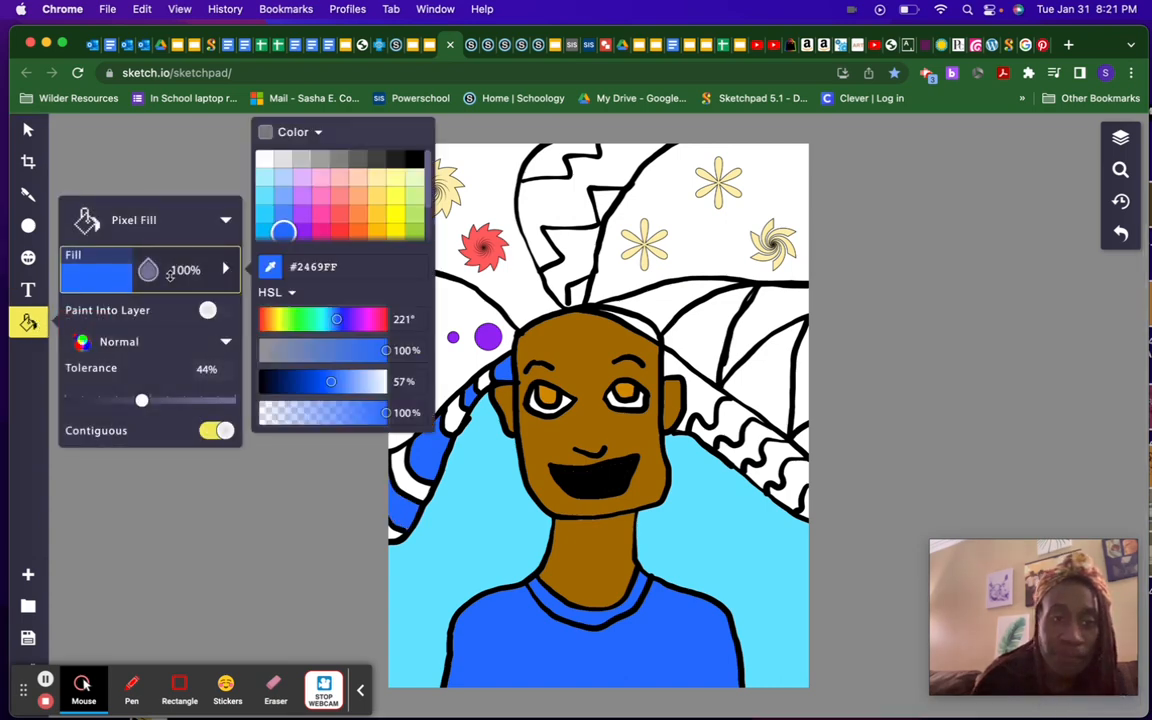
left_click(340, 196)
left_click(303, 518)
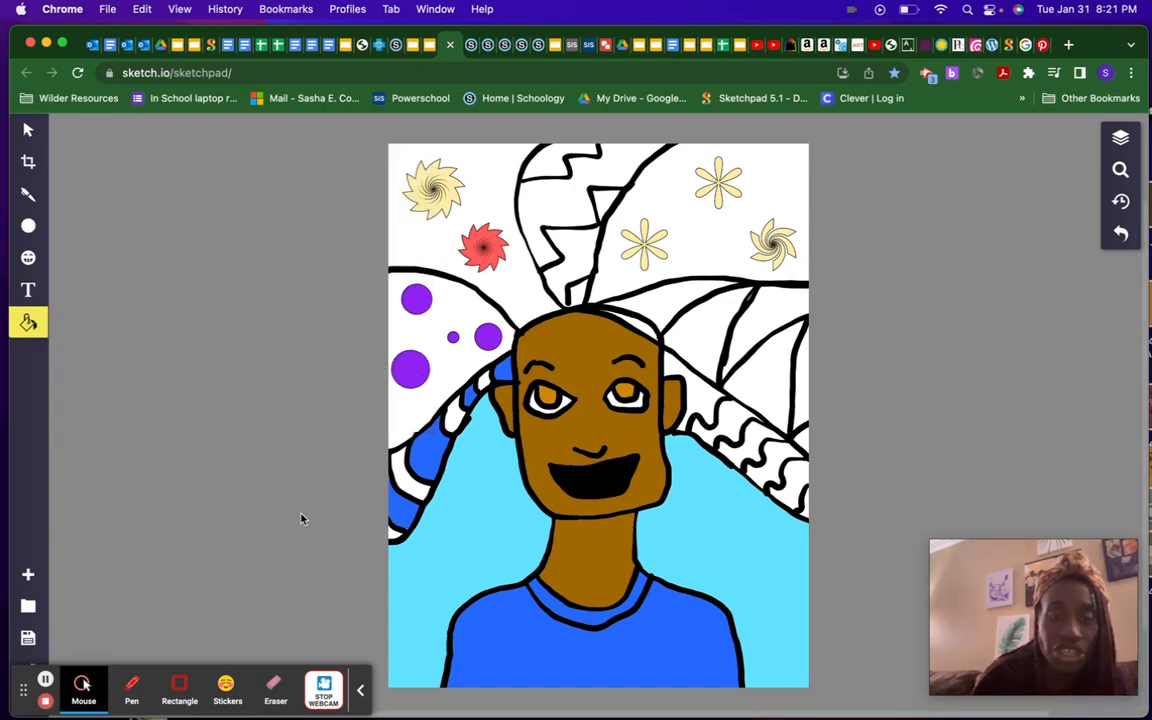
left_click(487, 382)
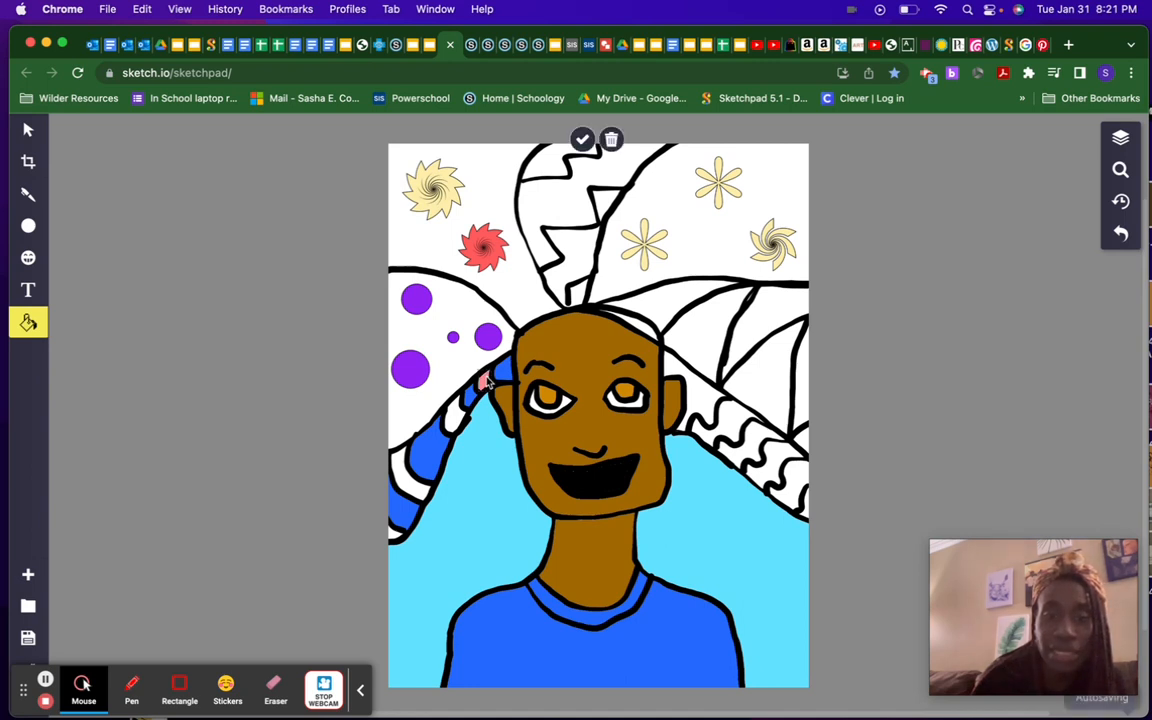
Step: Change the pink band's fill to light pink #FFBCBC and fill the remaining white bands of the left-hand hair strand with it
left_click(28, 323)
left_click(100, 262)
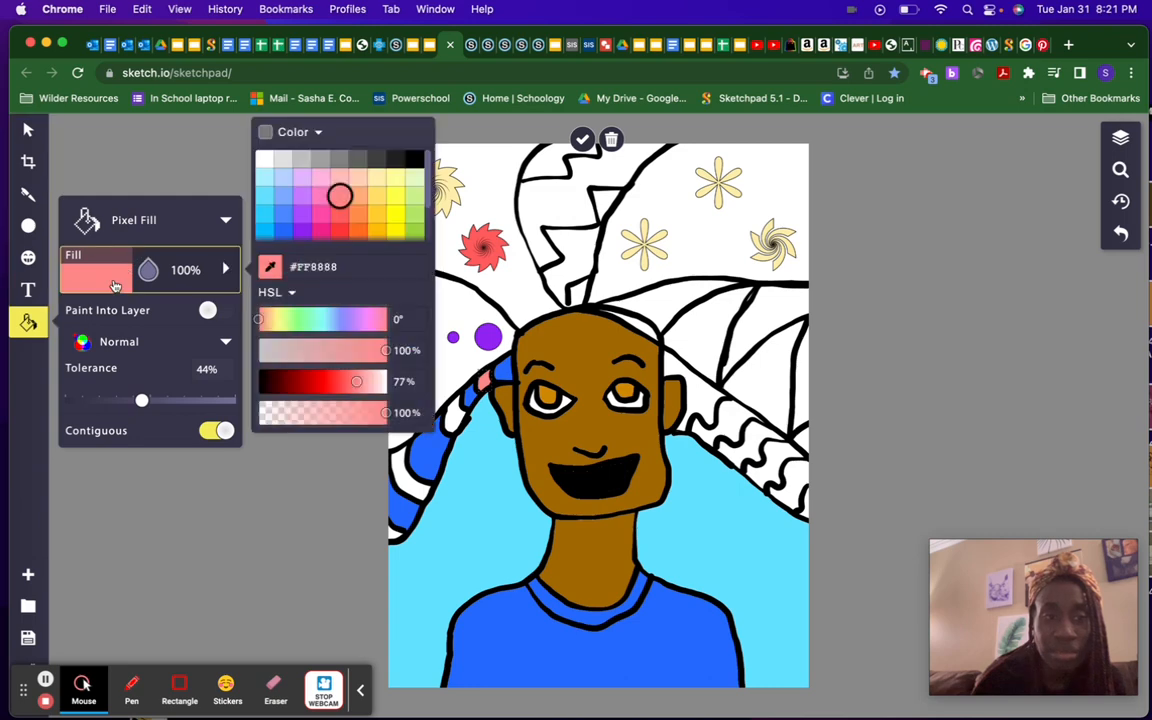
left_click(284, 196)
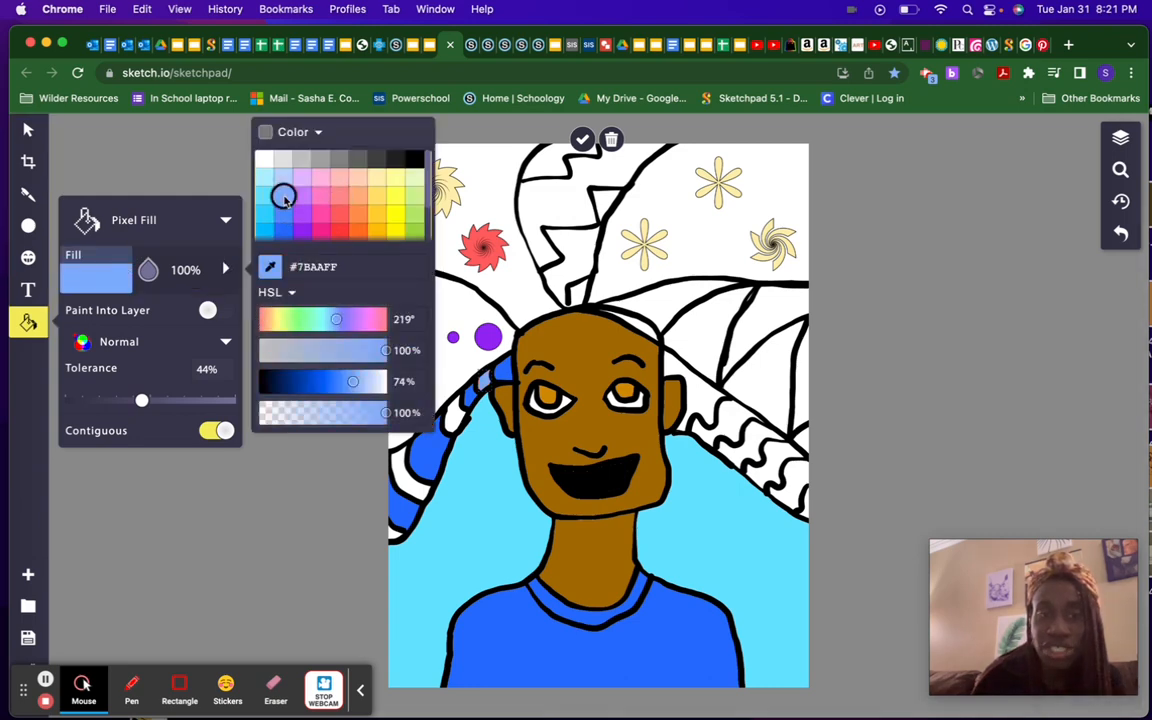
left_click(340, 178)
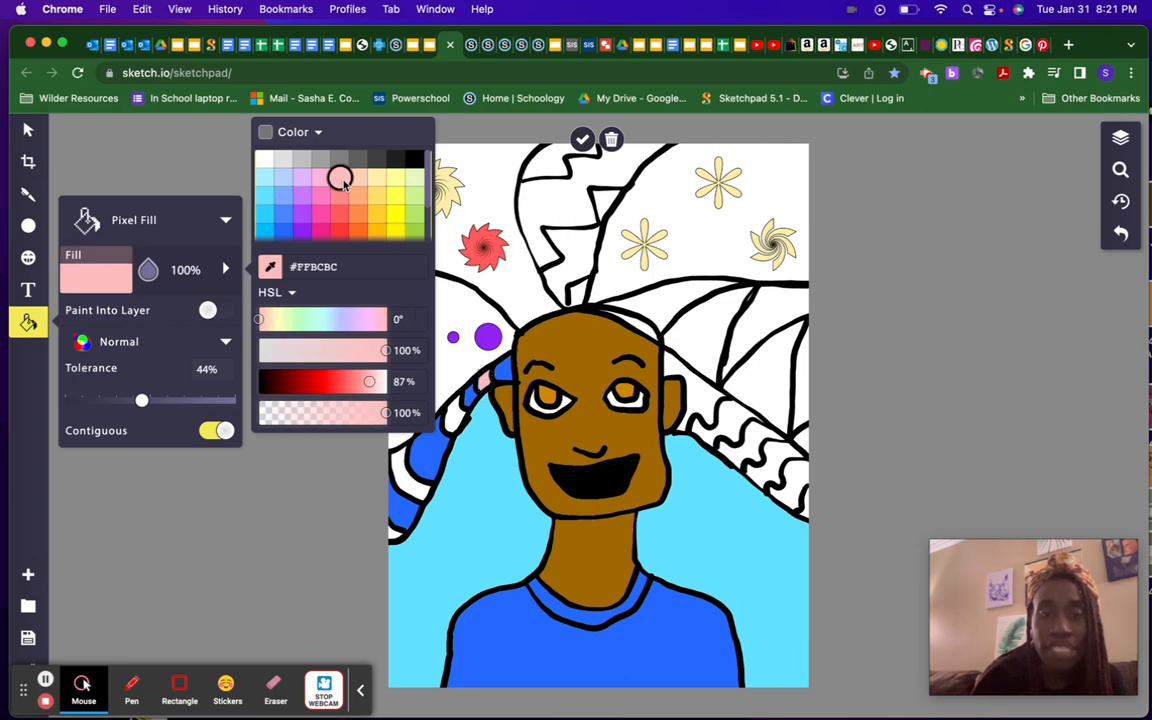
left_click(240, 546)
left_click(456, 426)
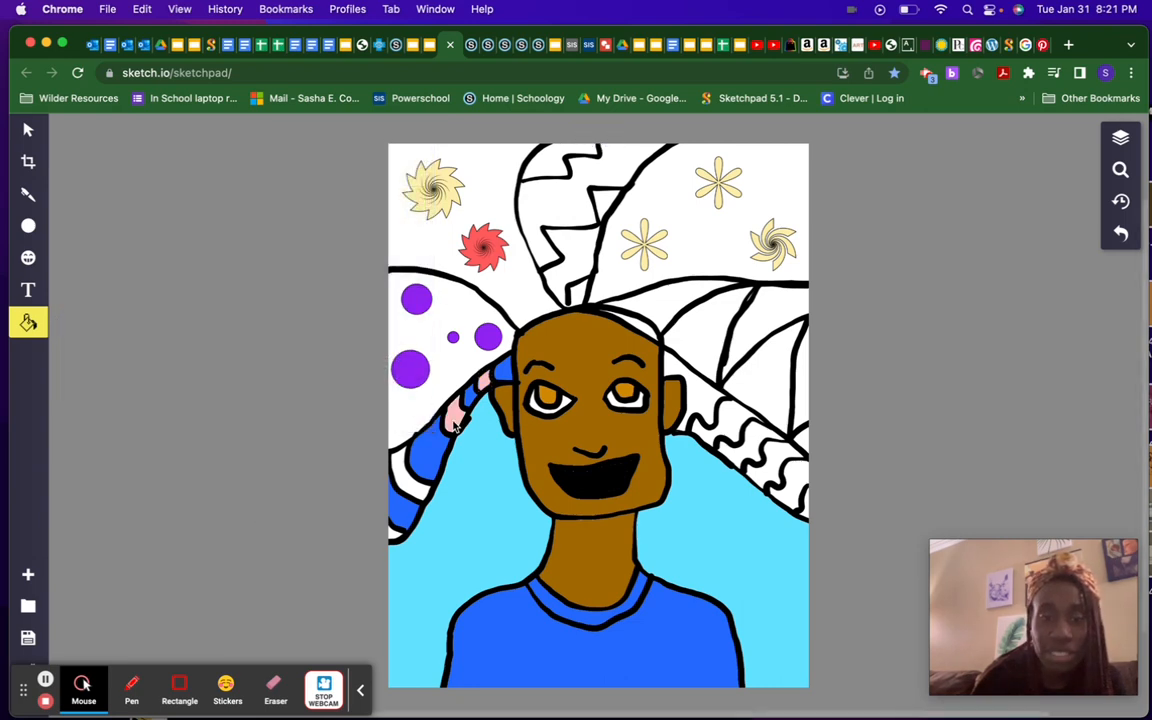
left_click(408, 481)
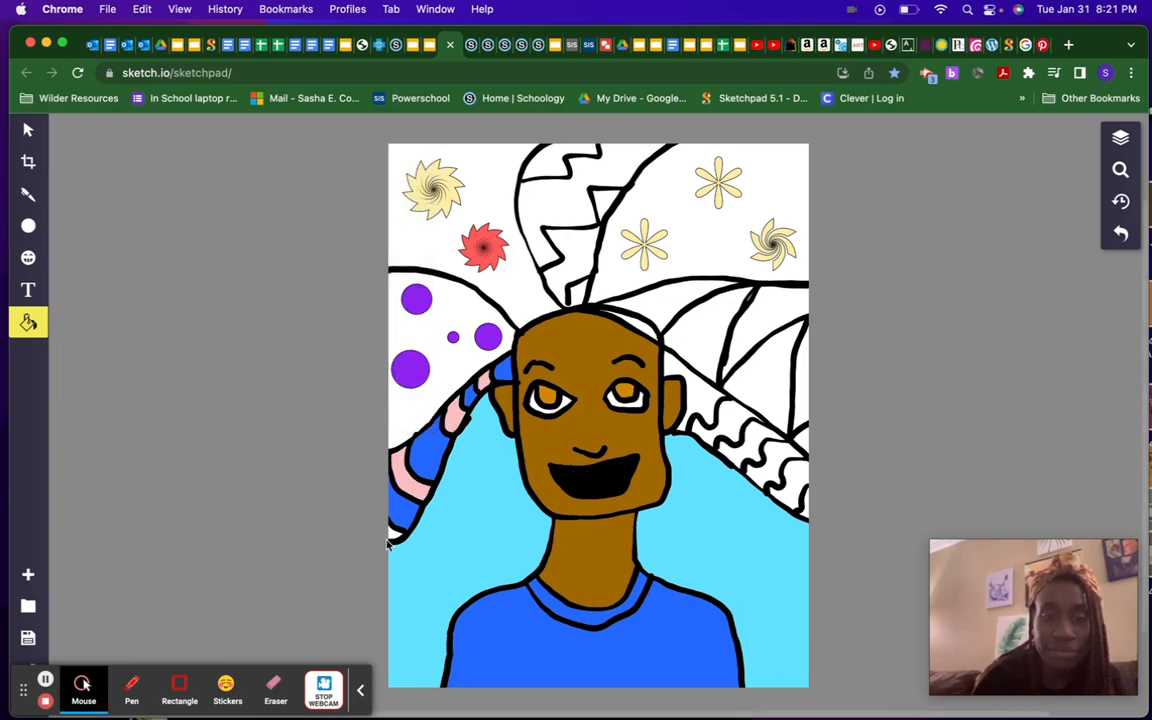
Step: Set the Pixel Fill colour to light green #B6E565 and fill the right-hand wavy hair strand's section nearest the head
left_click(28, 322)
left_click(105, 280)
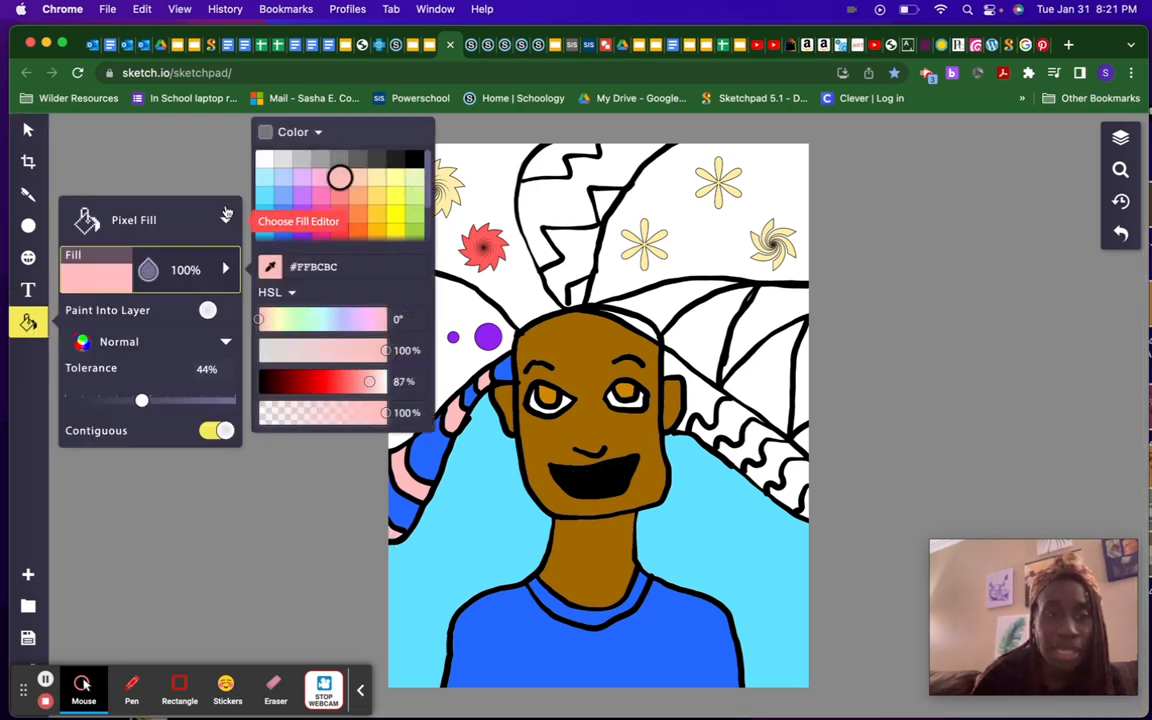
left_click(411, 218)
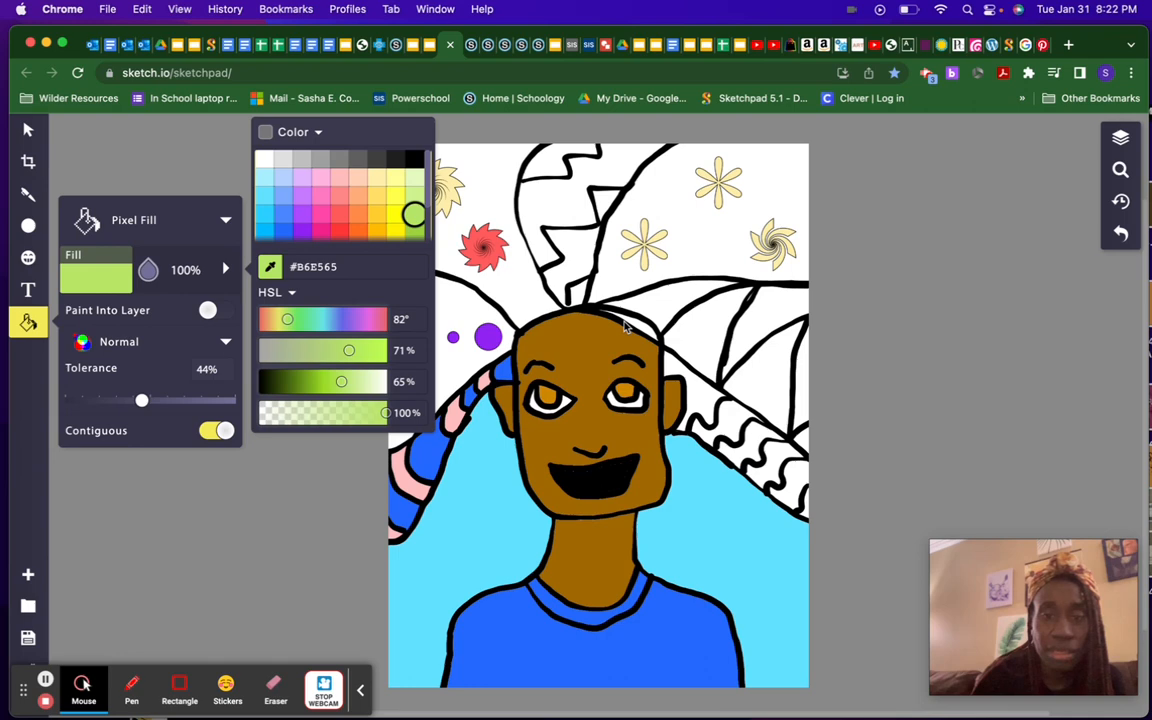
left_click(705, 392)
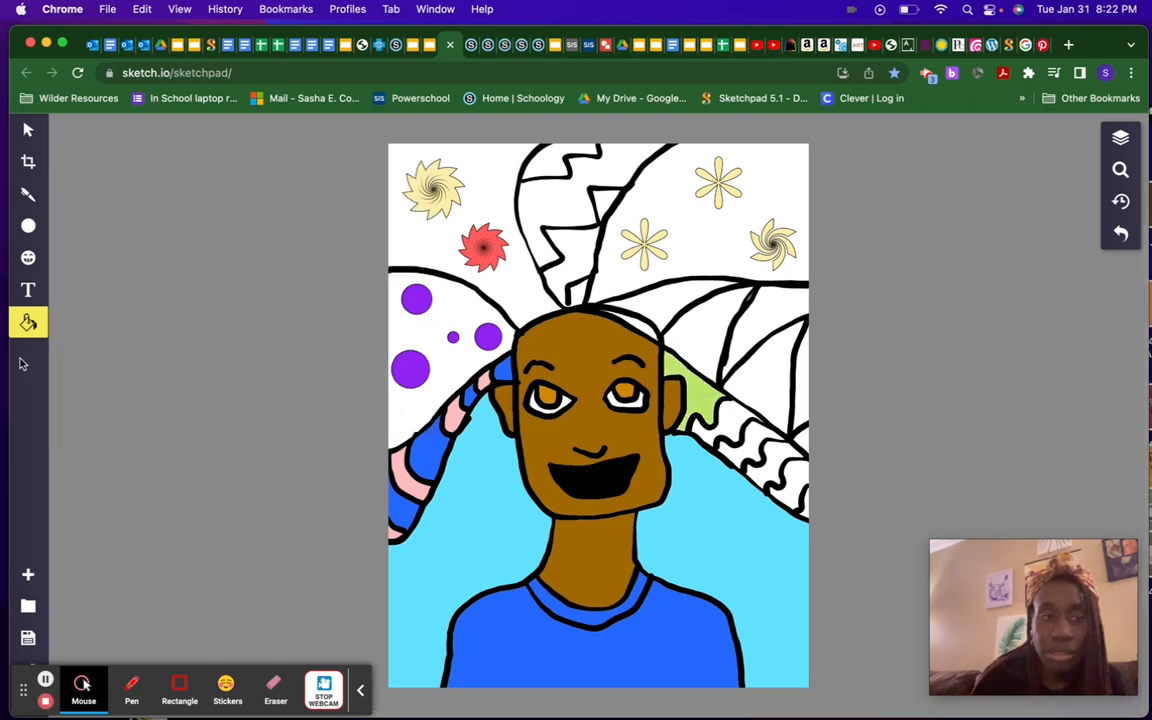
Step: Set the Pixel Fill colour to purple and fill the wavy section next to the green one
left_click(27, 325)
left_click(95, 272)
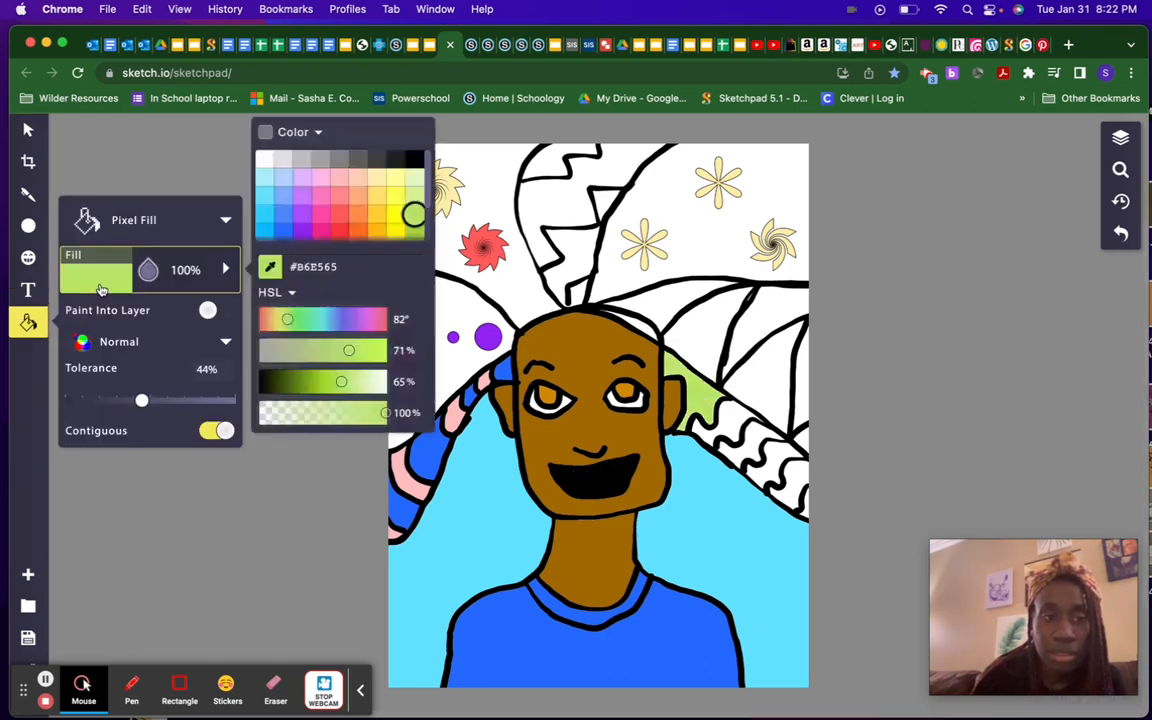
left_click(304, 216)
left_click(737, 415)
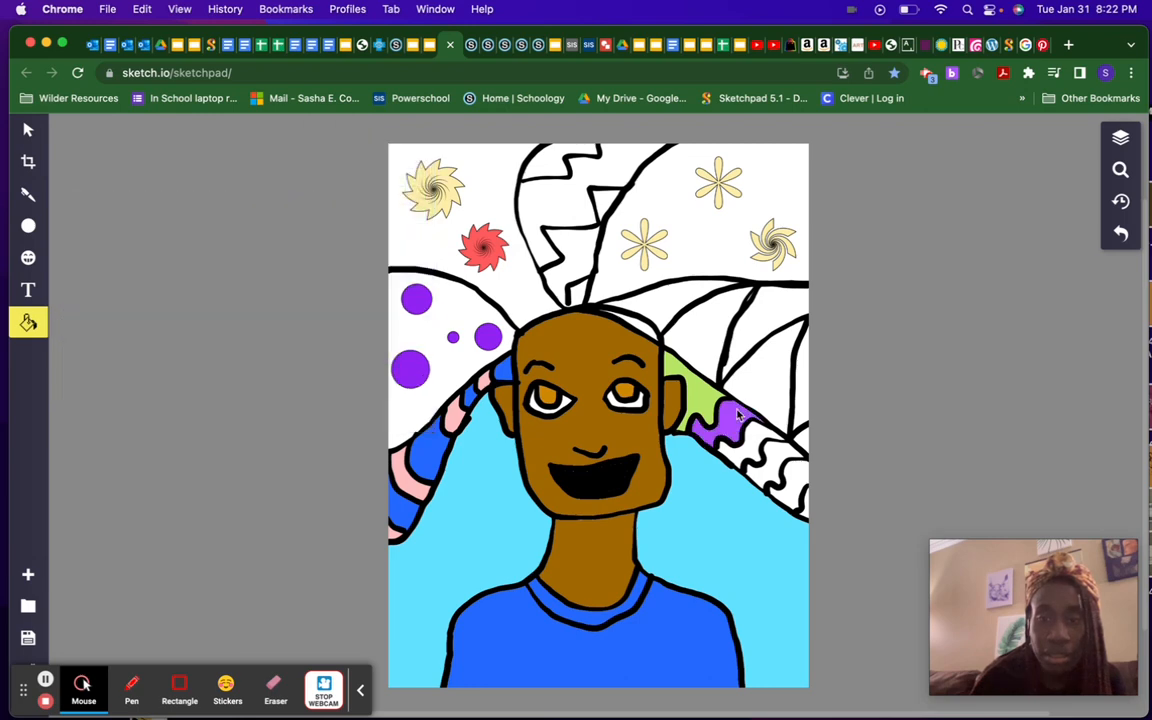
Step: Set the Pixel Fill colour to light blue #A8EFFF and fill the wavy section beyond the purple one on the right-hand hair strand
left_click(28, 323)
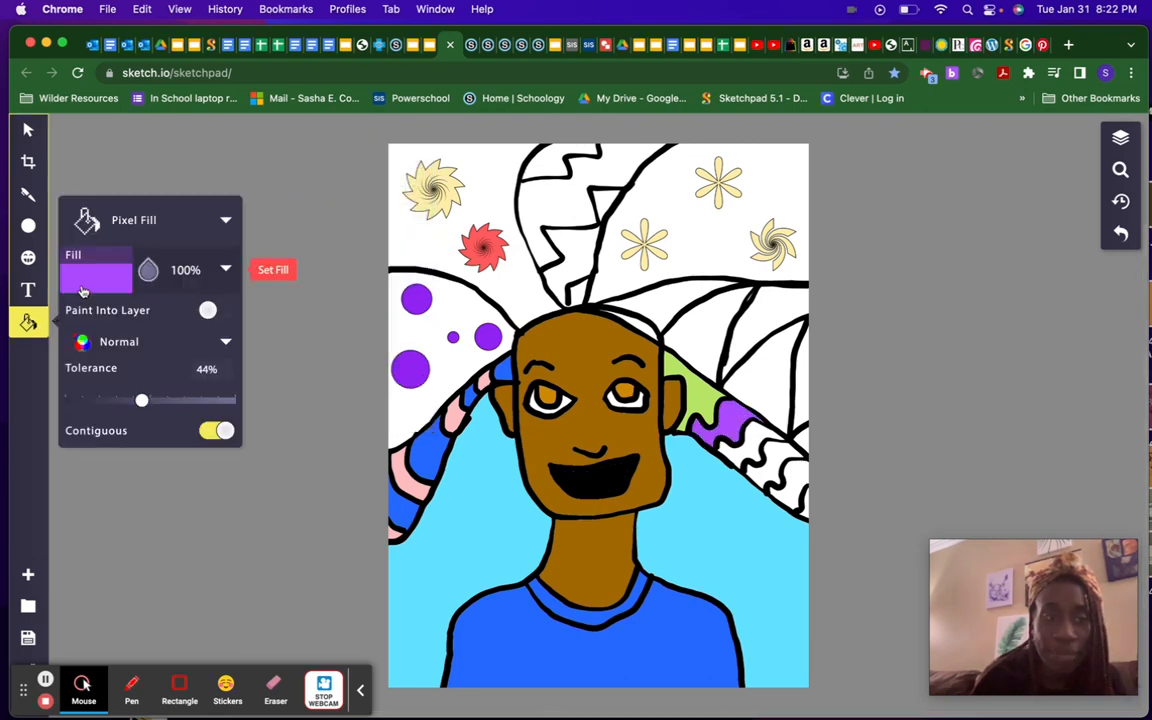
left_click(95, 270)
left_click(265, 177)
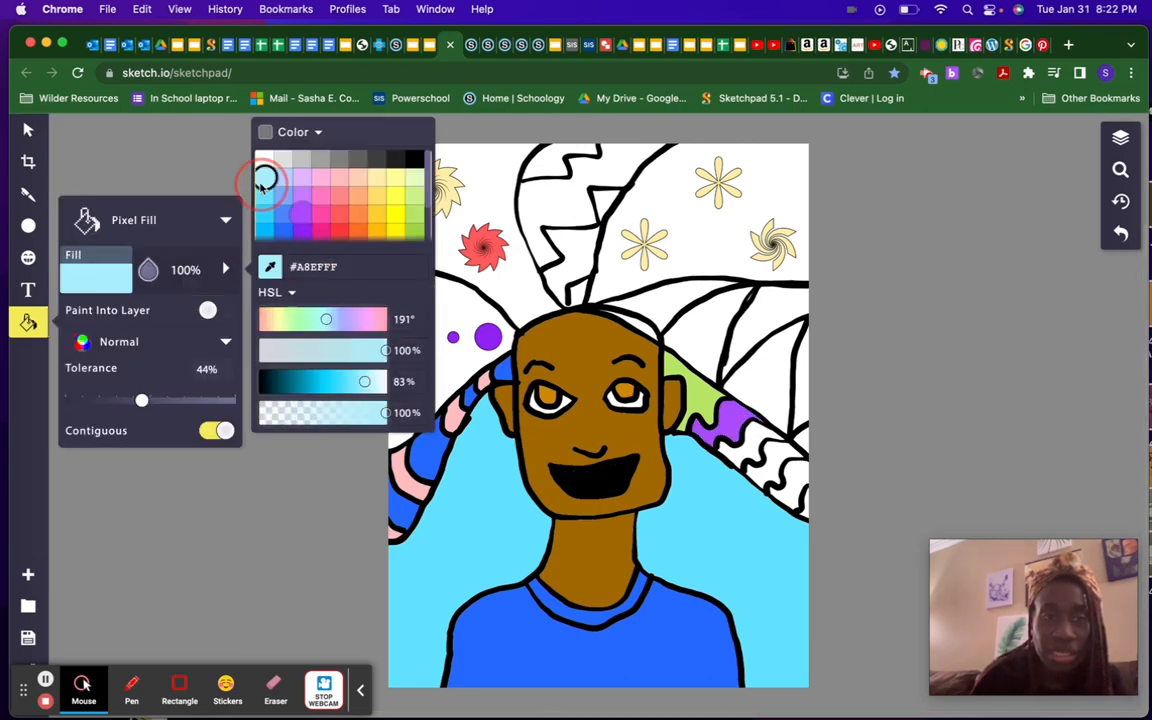
left_click(740, 457)
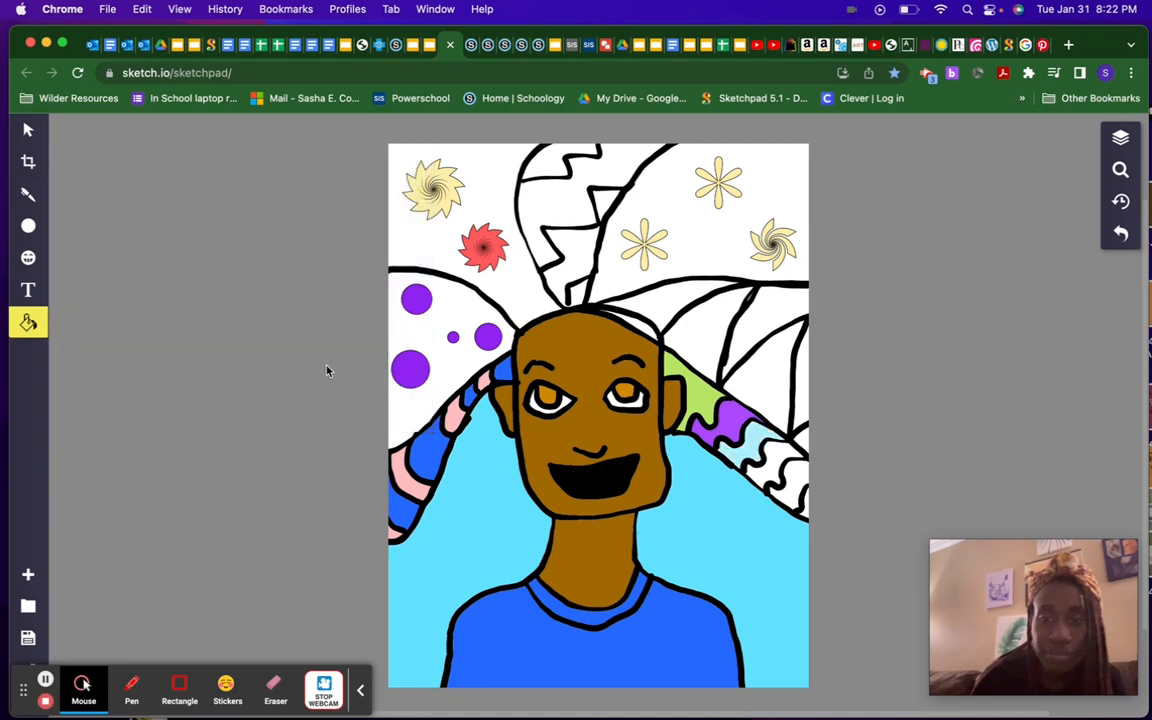
Step: Set the Pixel Fill colour to yellow #FFDC00 and fill the wavy section next to the light blue one
left_click(28, 323)
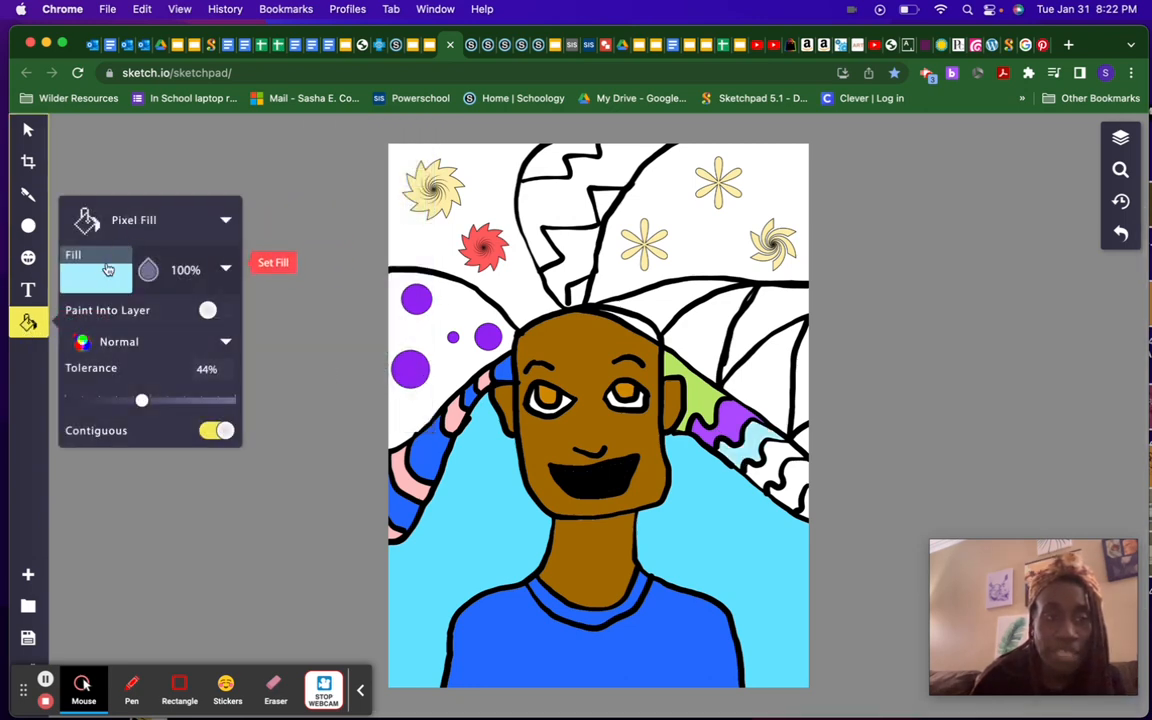
left_click(100, 275)
scroll(397, 195, "down", 1)
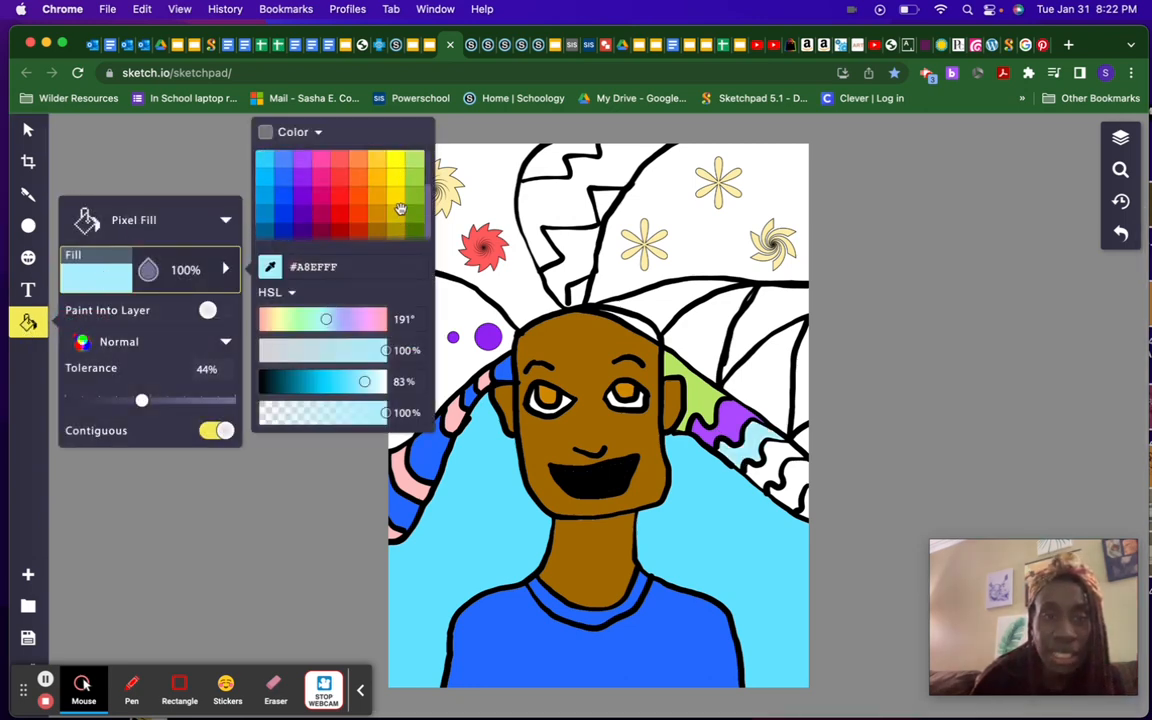
left_click(397, 196)
left_click(777, 457)
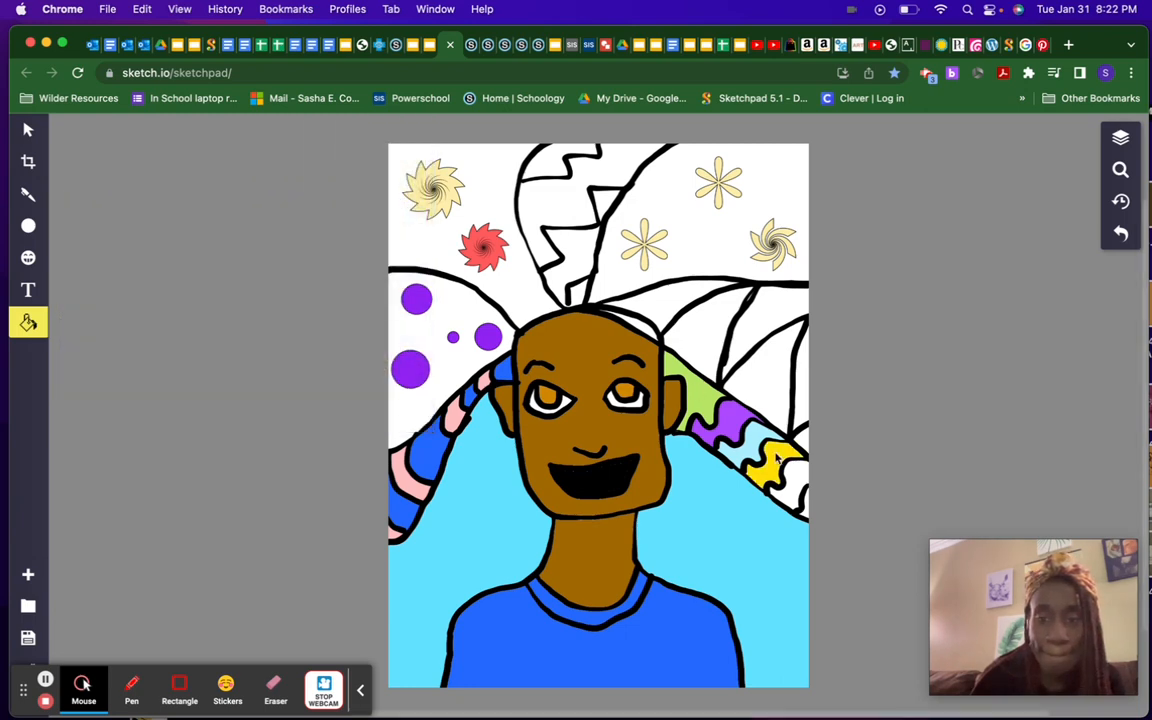
Step: Set the Pixel Fill colour to dark purple #7607D8 and fill the wavy section next to the yellow one
left_click(28, 323)
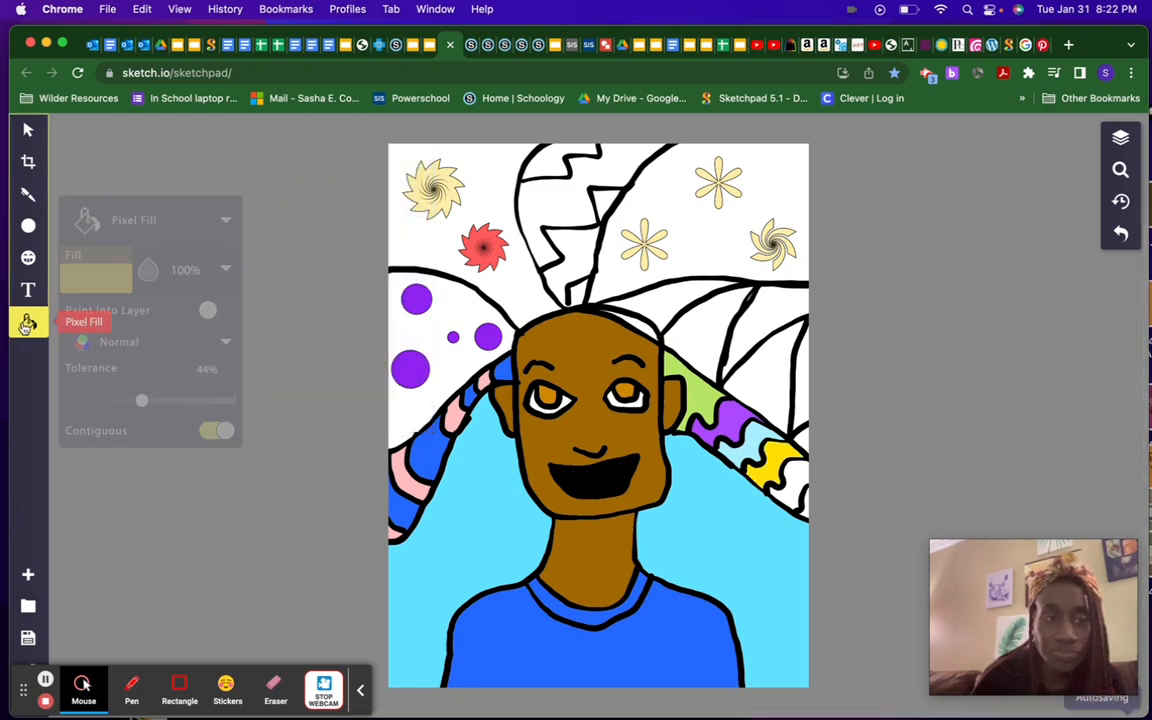
left_click(105, 275)
scroll(262, 180, "down", 1)
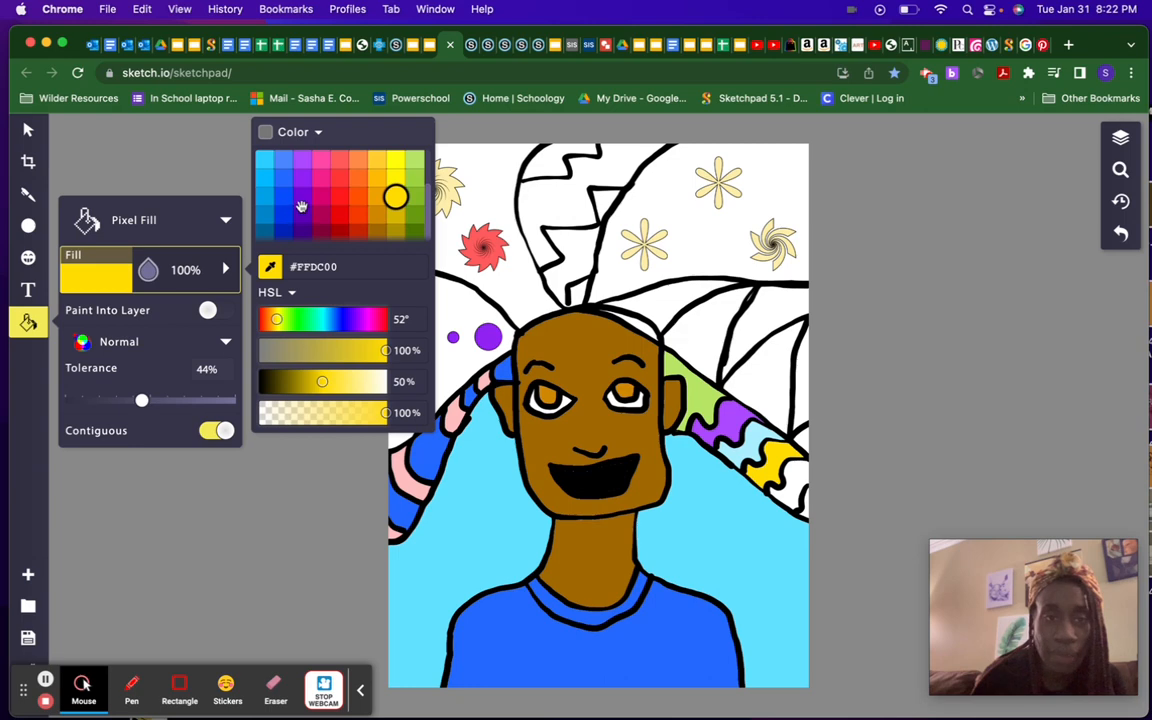
left_click(301, 197)
left_click(788, 490)
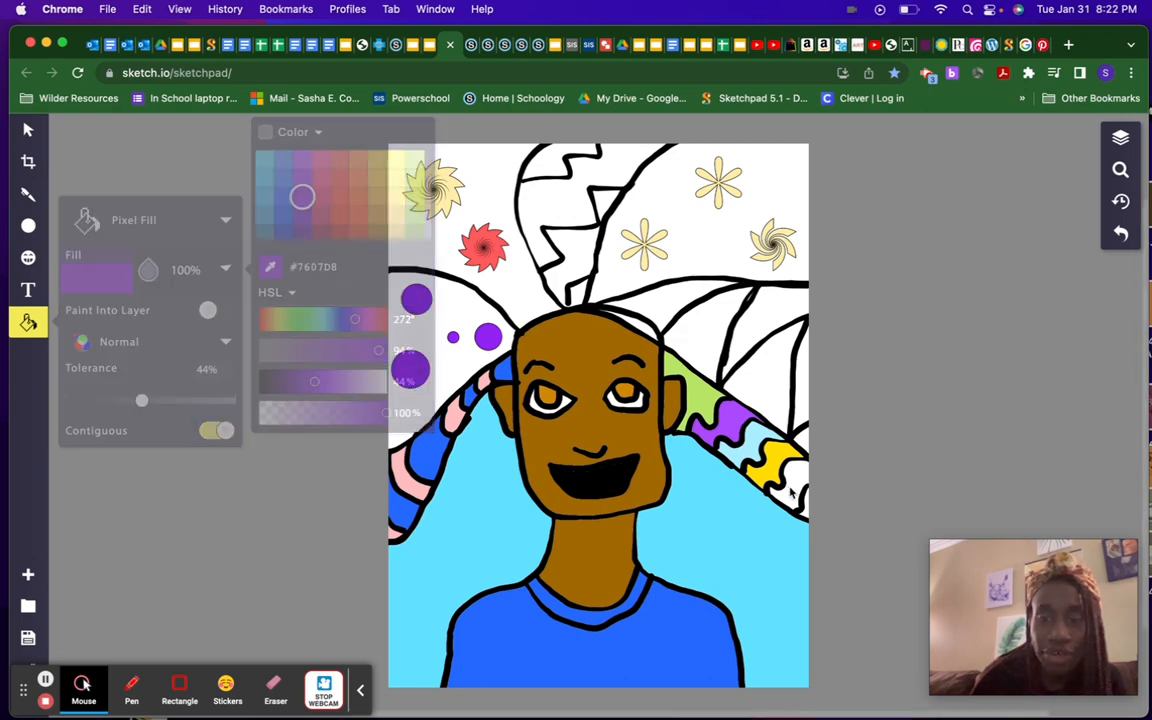
Step: Set the Pixel Fill colour to sky blue #63E1FF and fill the last white tip of the right-hand wavy strand
left_click(27, 322)
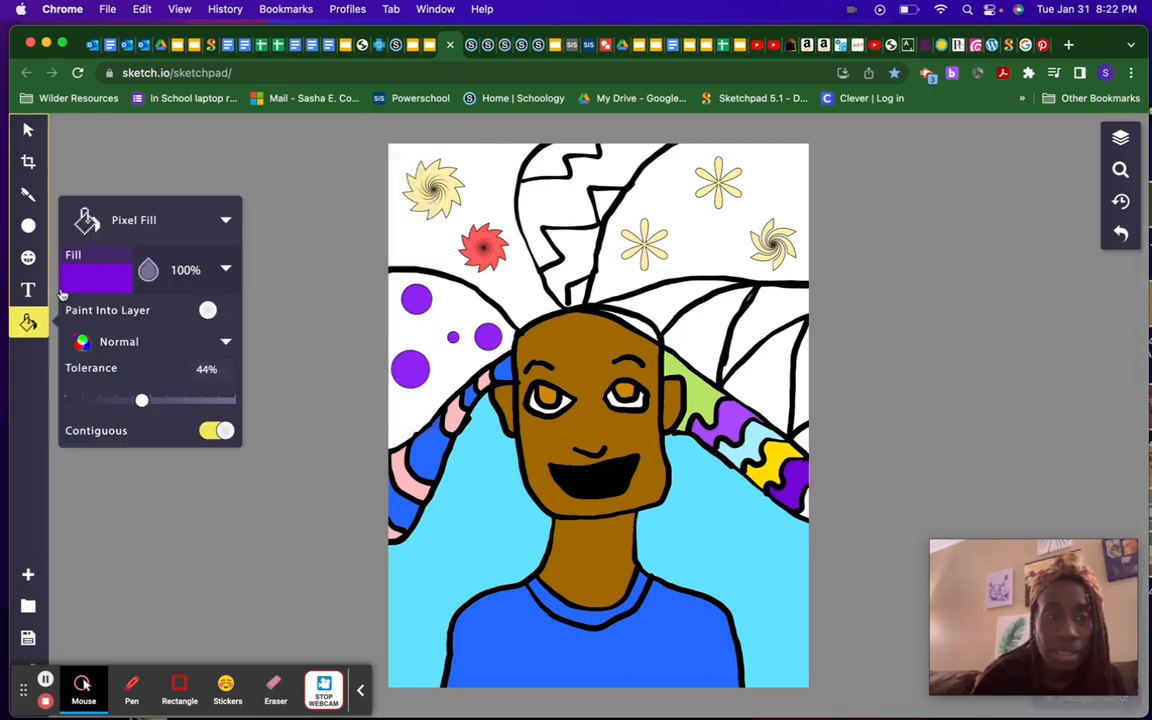
left_click(226, 269)
left_click(264, 193)
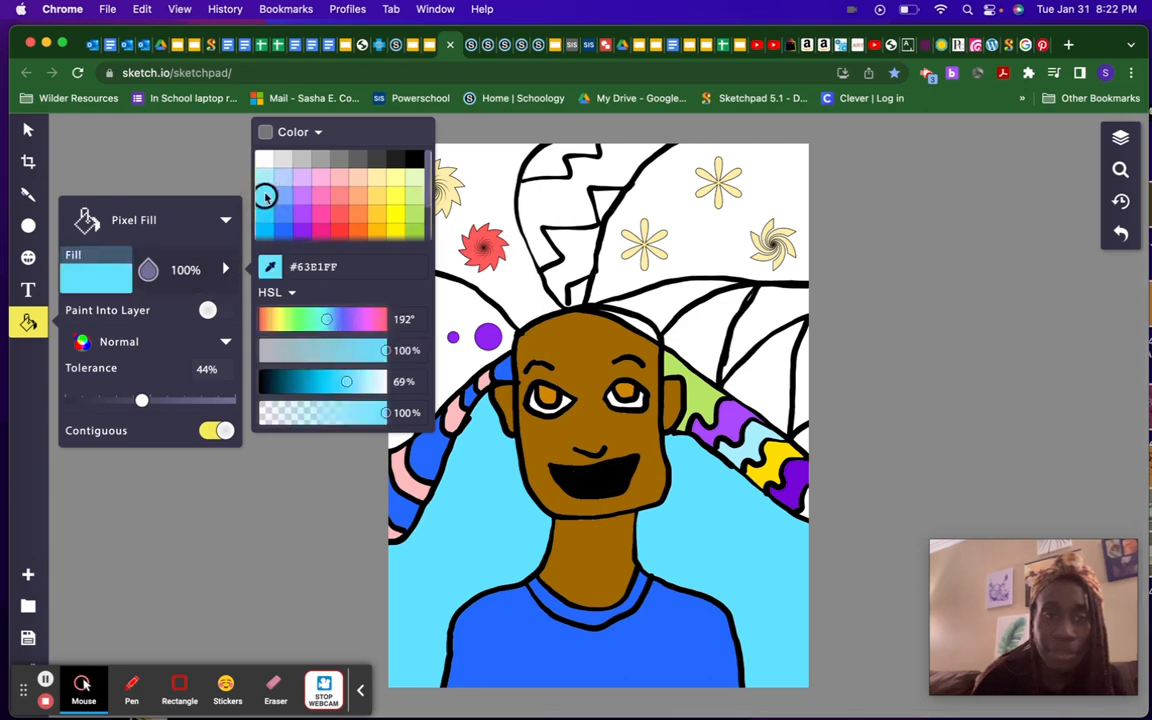
left_click(808, 519)
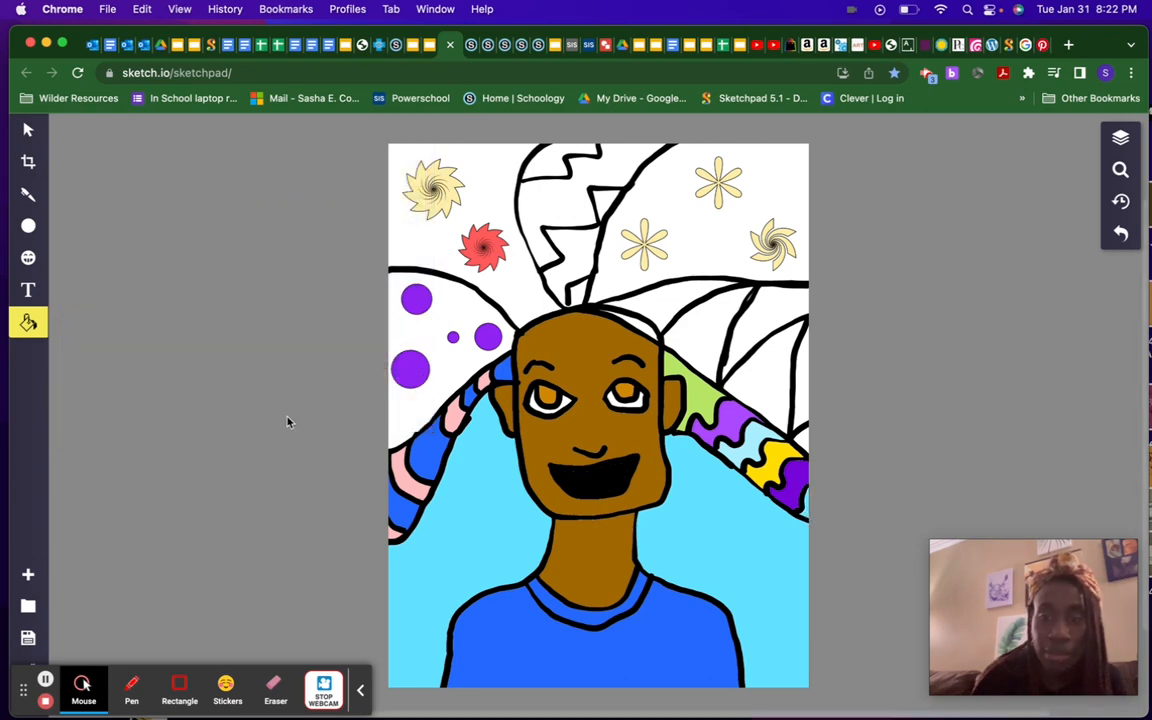
Step: Set the Pixel Fill colour to light yellow #FFFF9A and fill the upper-left hair section around the two spiral sun shapes
left_click(28, 322)
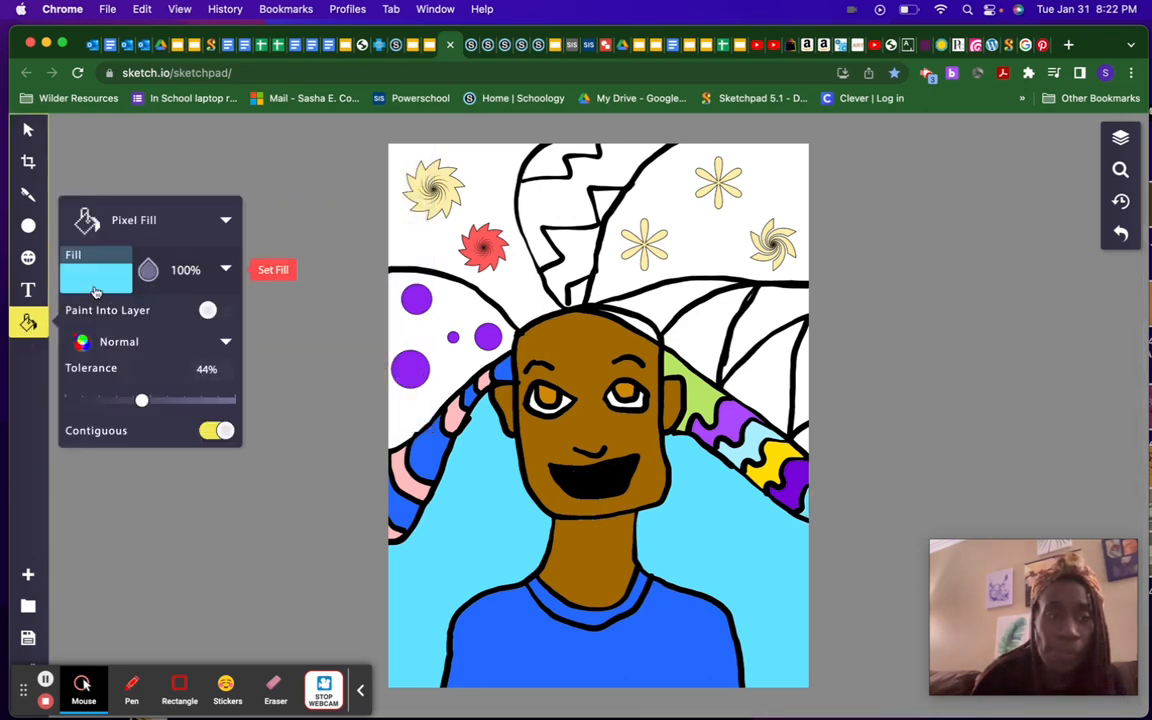
left_click(226, 269)
left_click(395, 177)
left_click(468, 180)
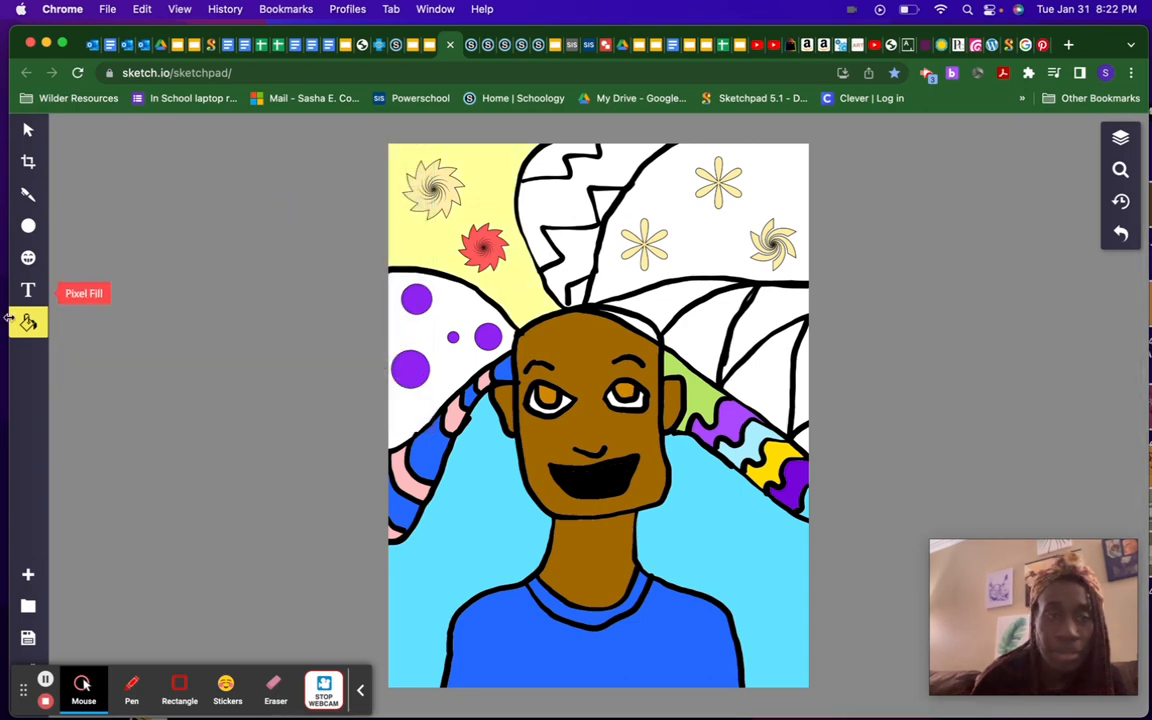
Step: Set the Pixel Fill colour to blue #4A87FF and fill alternating zigzag sections of the central hair strand
left_click(28, 322)
left_click(226, 269)
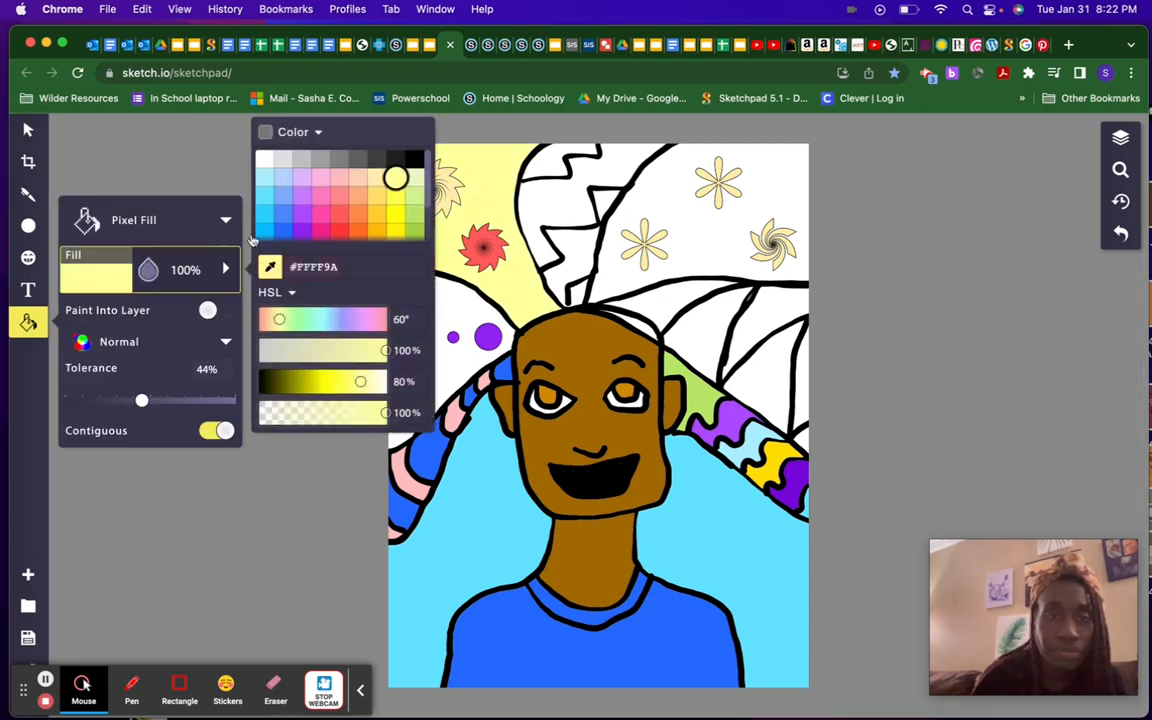
left_click(284, 215)
left_click(535, 166)
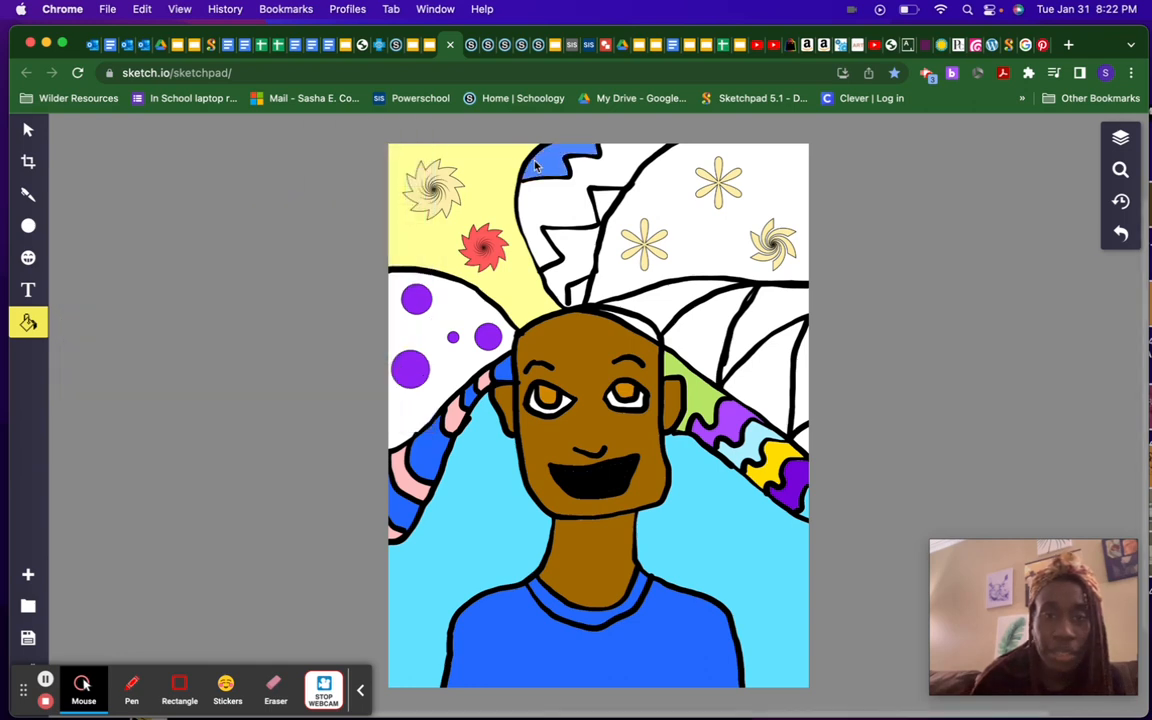
left_click(583, 262)
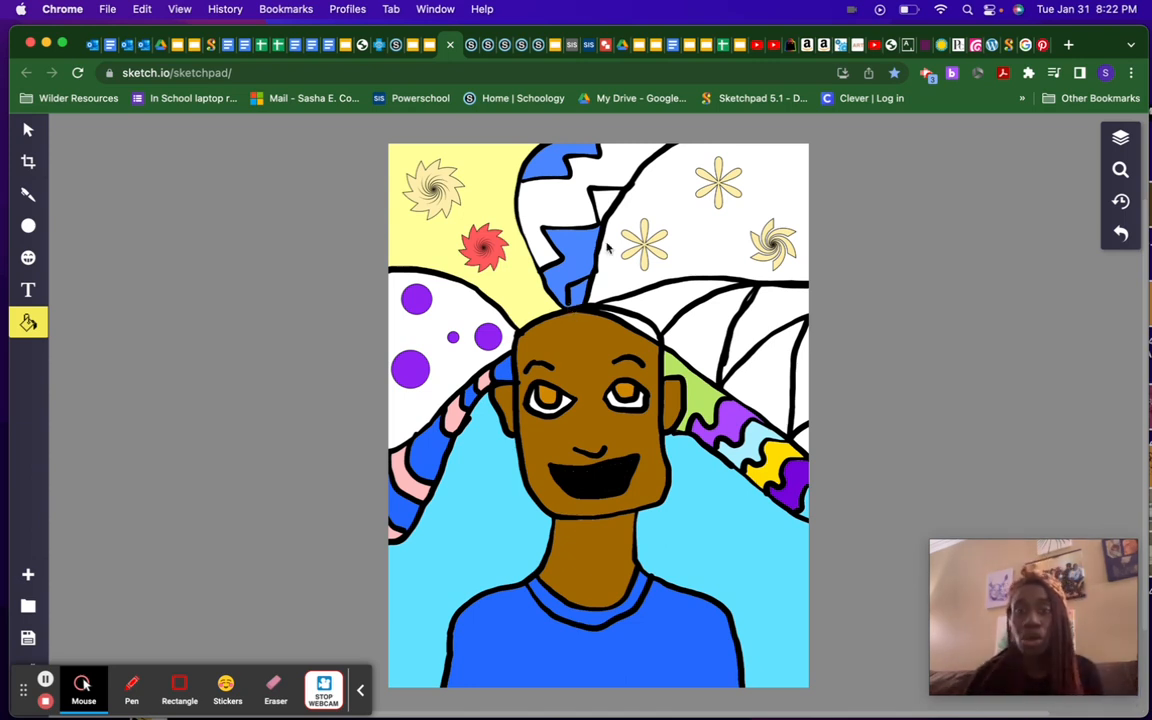
left_click(601, 207)
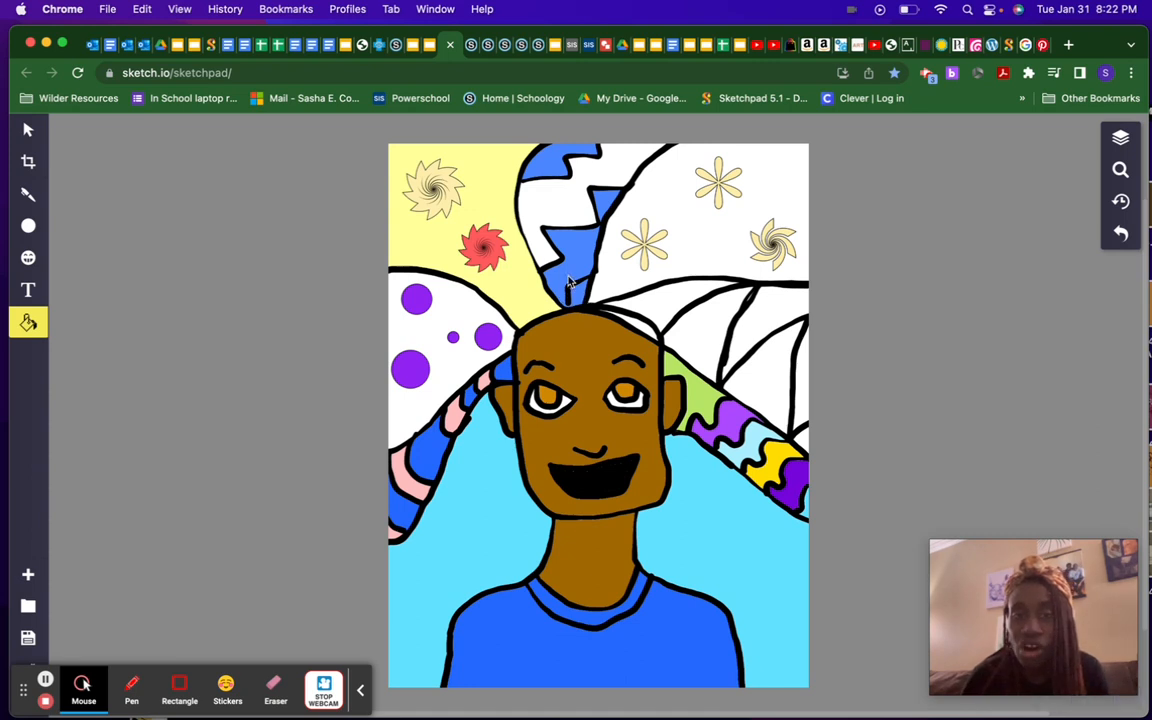
Step: Close the outline gap at the central strand's base with the black Pen, and fill its base corner and white zigzag band dark blue #0022B7
left_click(28, 193)
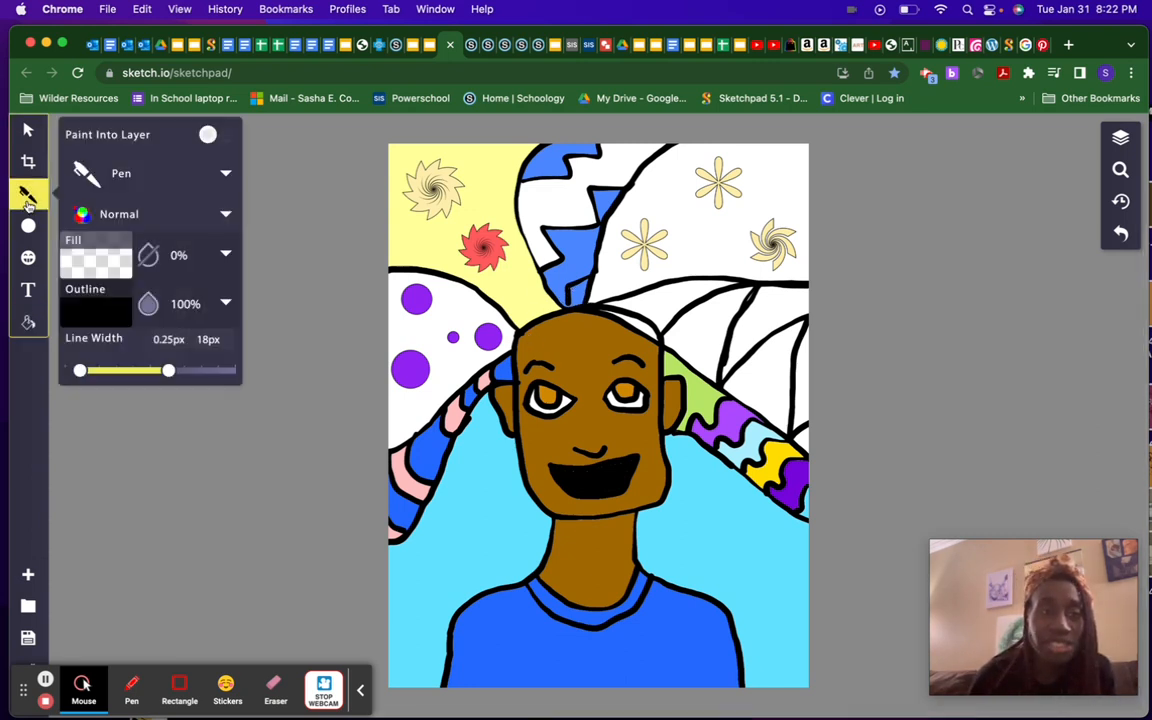
left_click(575, 300)
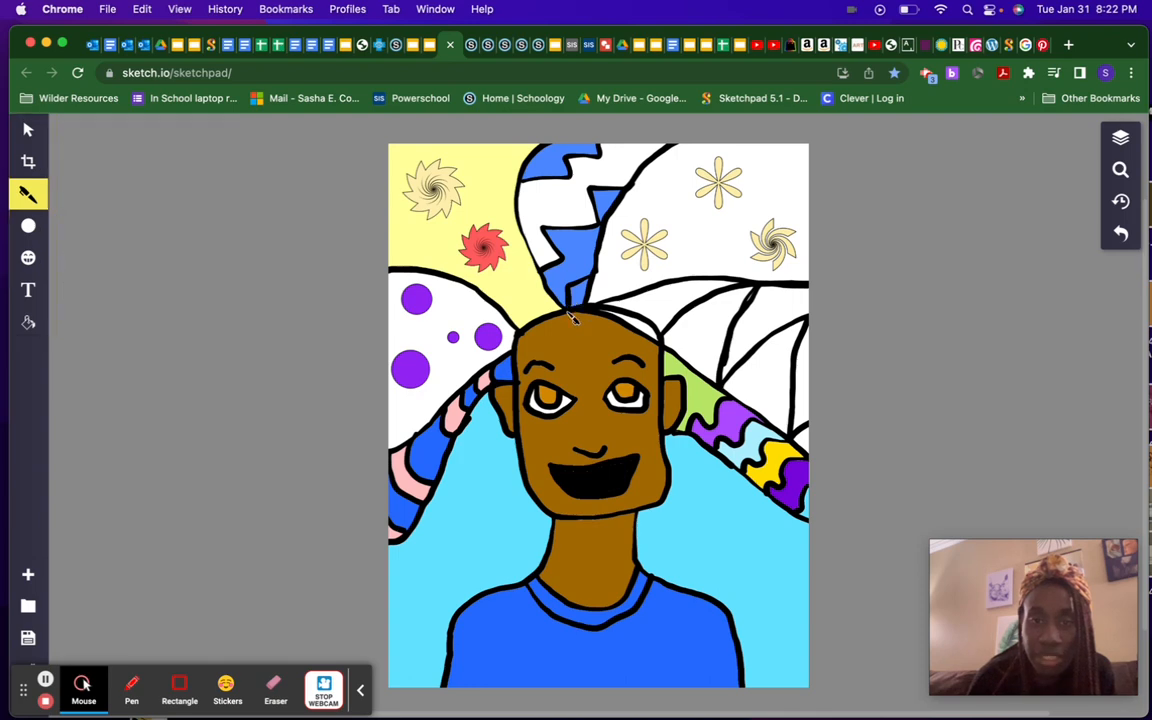
left_click(28, 322)
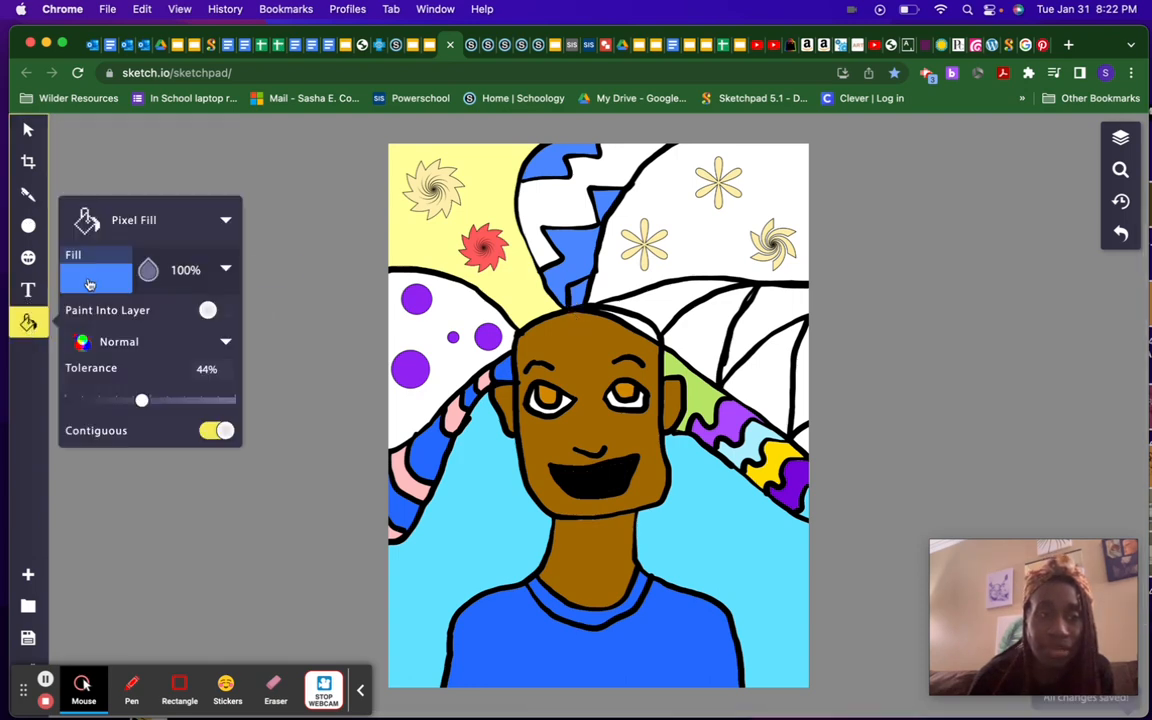
left_click(93, 283)
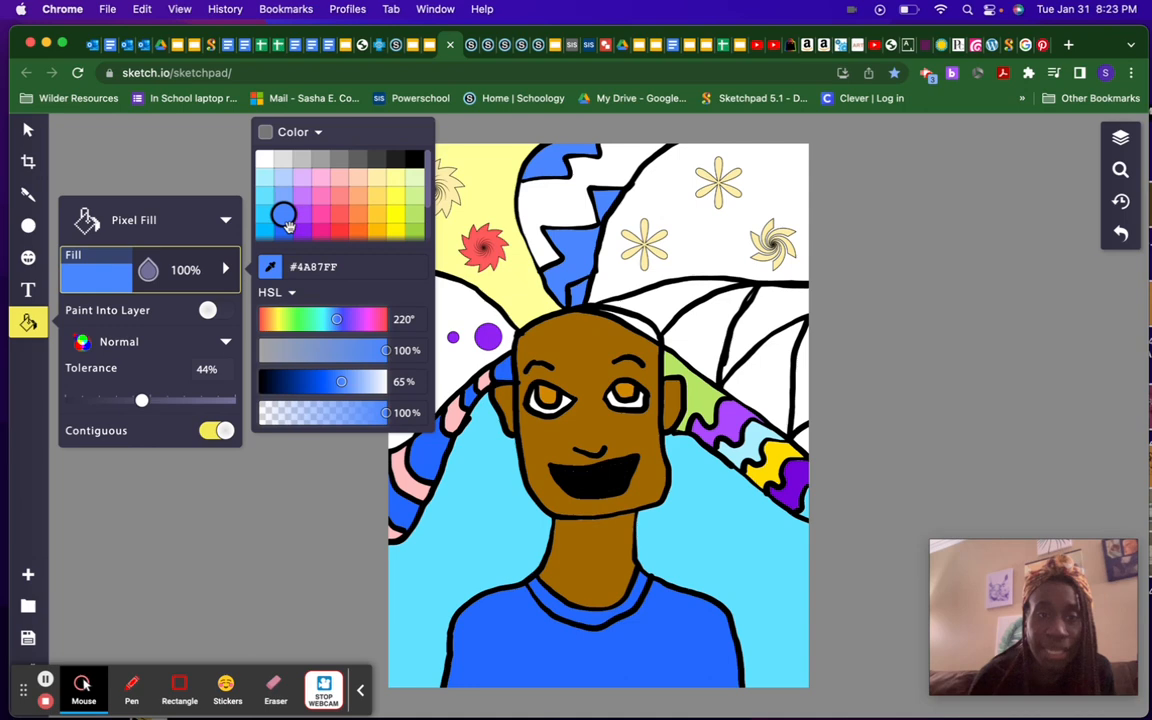
scroll(285, 228, "down", 2)
left_click(284, 231)
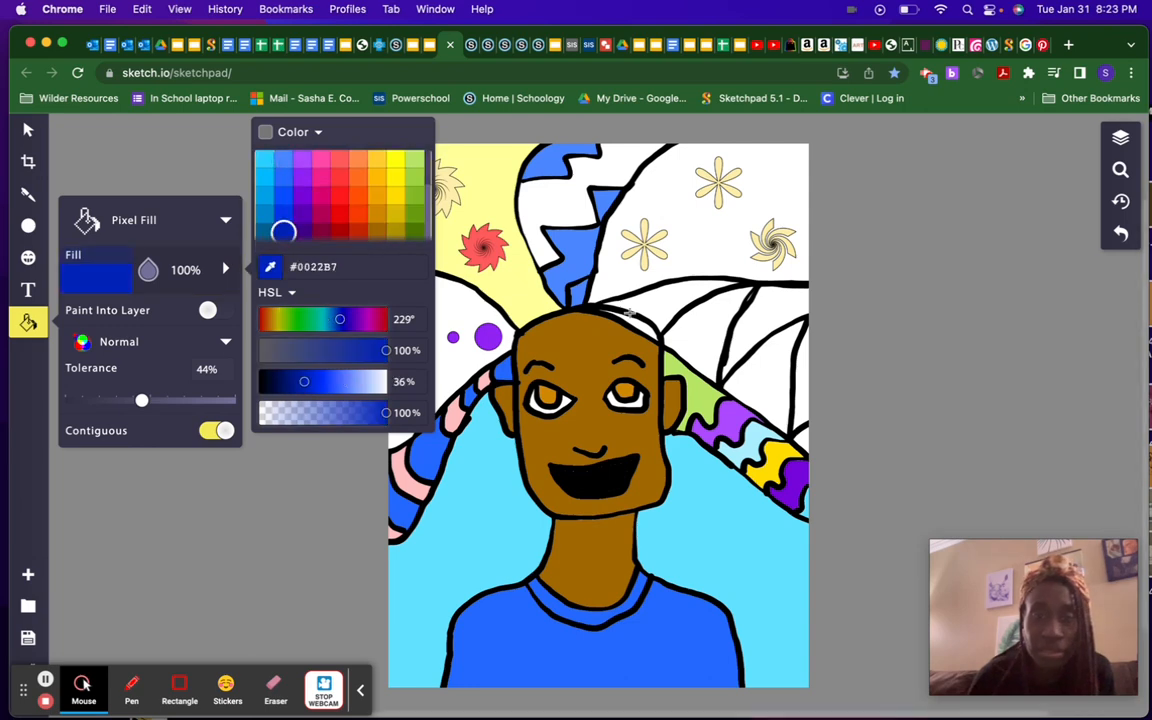
left_click(578, 288)
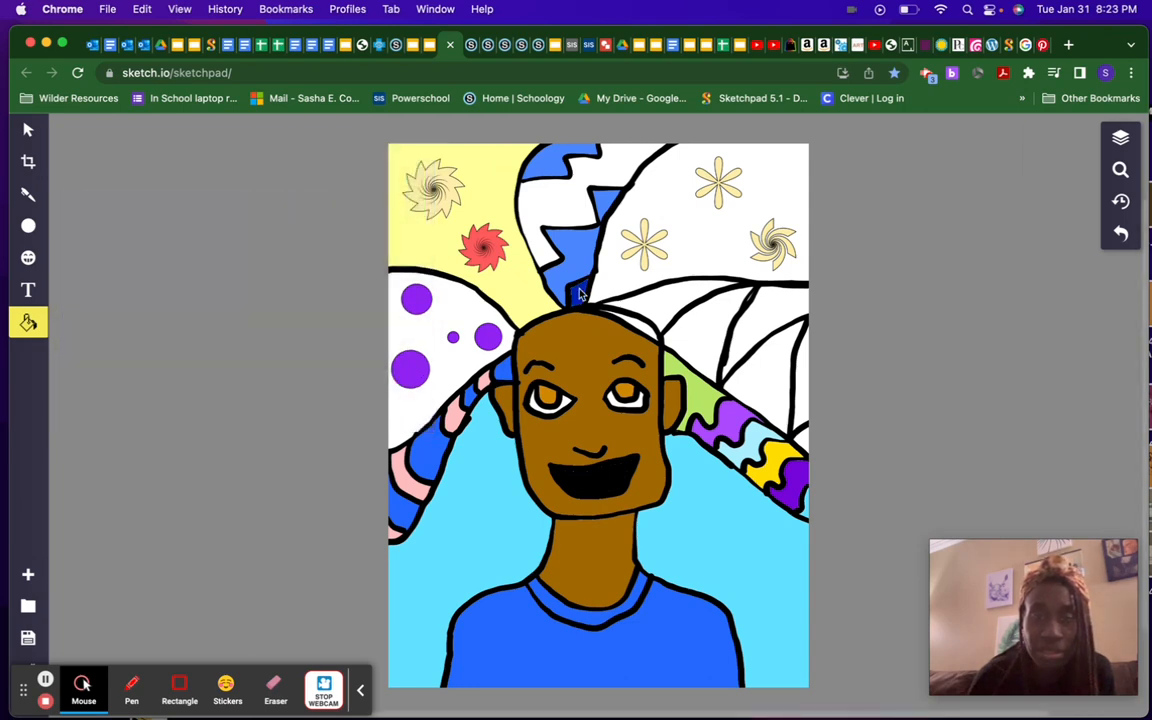
left_click(551, 191)
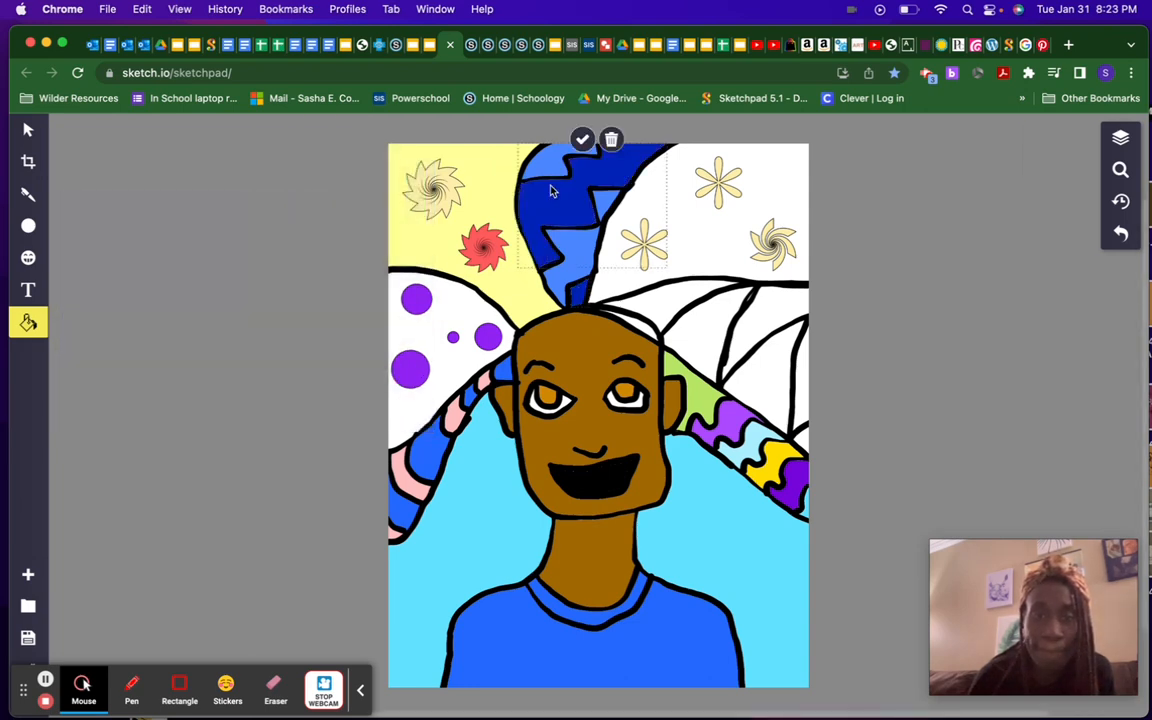
left_click(28, 322)
left_click(251, 291)
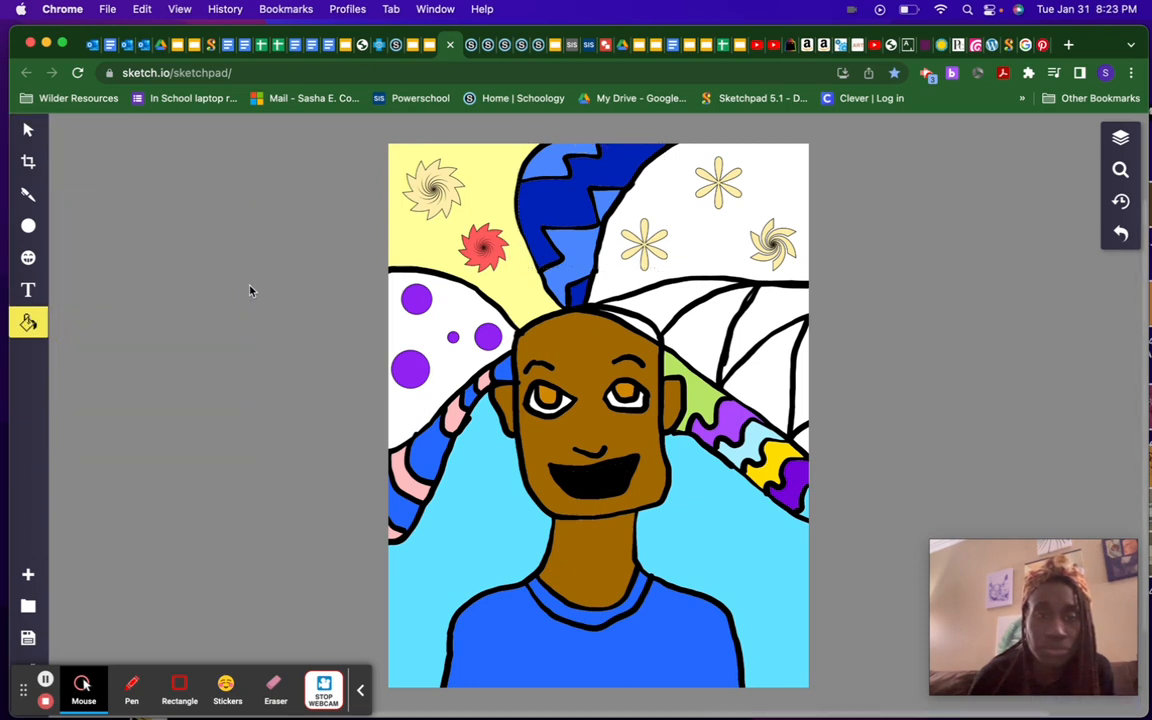
Step: Raise the Pixel Fill tolerance to 71% and fill the upper-right hair section around the flower shapes with magenta #D7066F
left_click(28, 322)
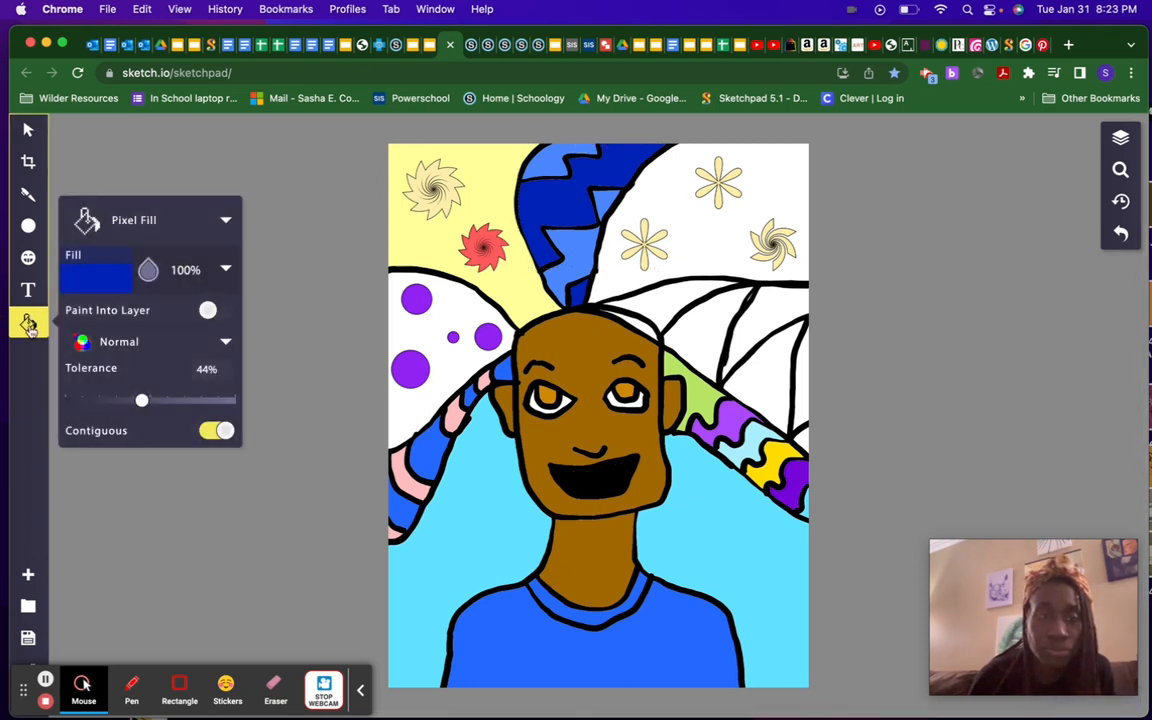
left_click(183, 401)
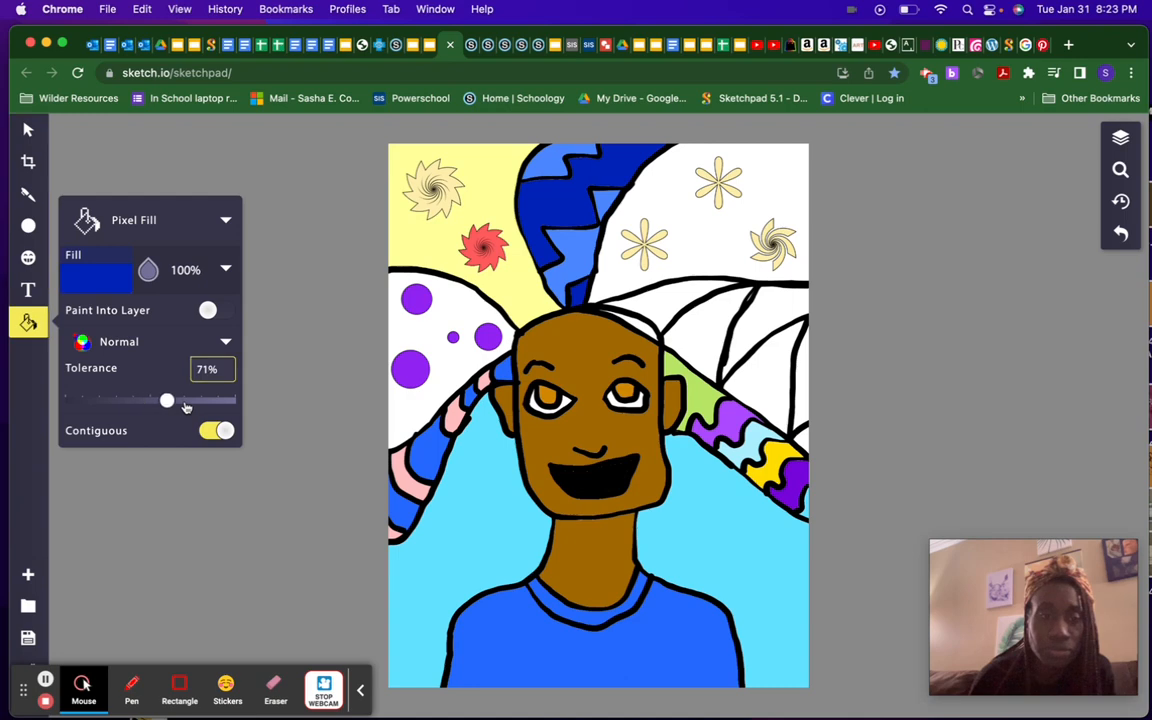
left_click(83, 283)
scroll(323, 195, "down", 3)
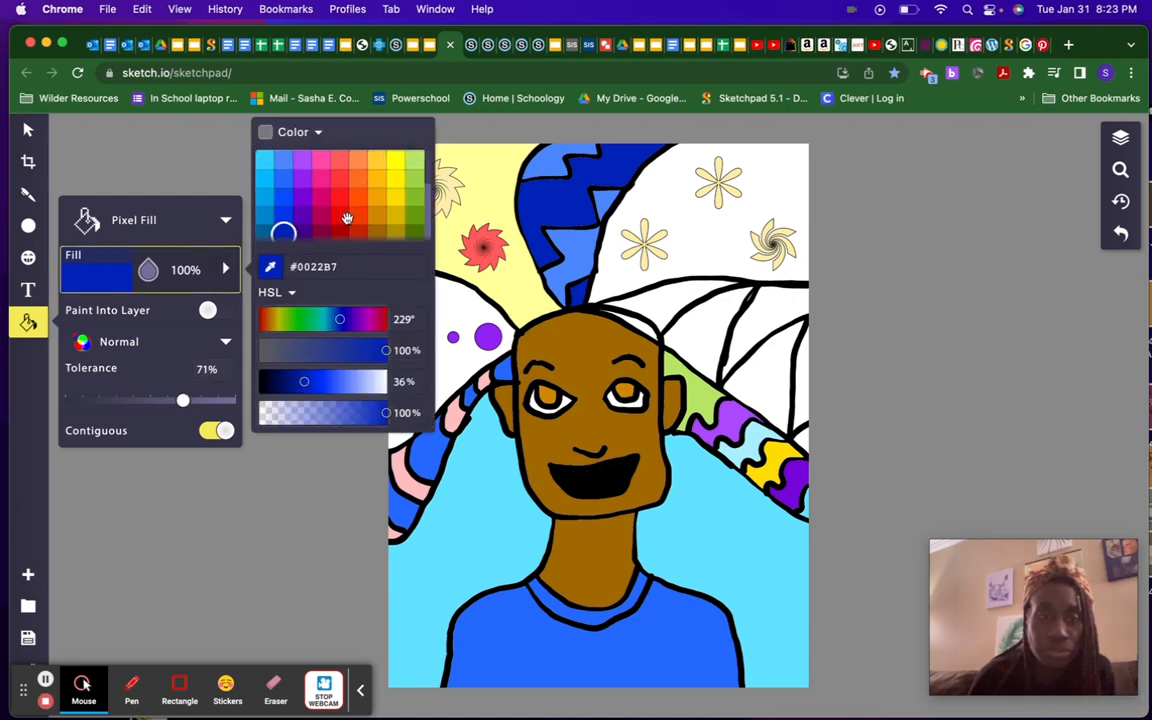
left_click(323, 195)
left_click(640, 219)
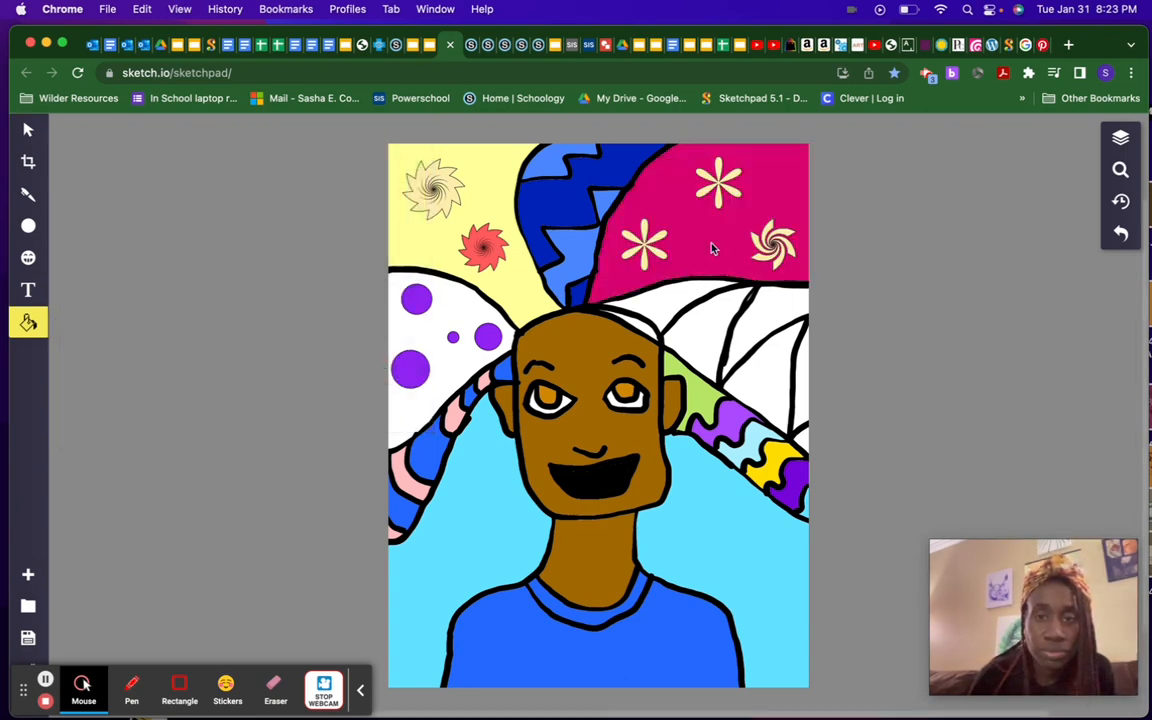
Step: Set the Pixel Fill colour to orange-brown #D08800 and fill the left-hand hair section around the purple dots
left_click(28, 322)
left_click(80, 268)
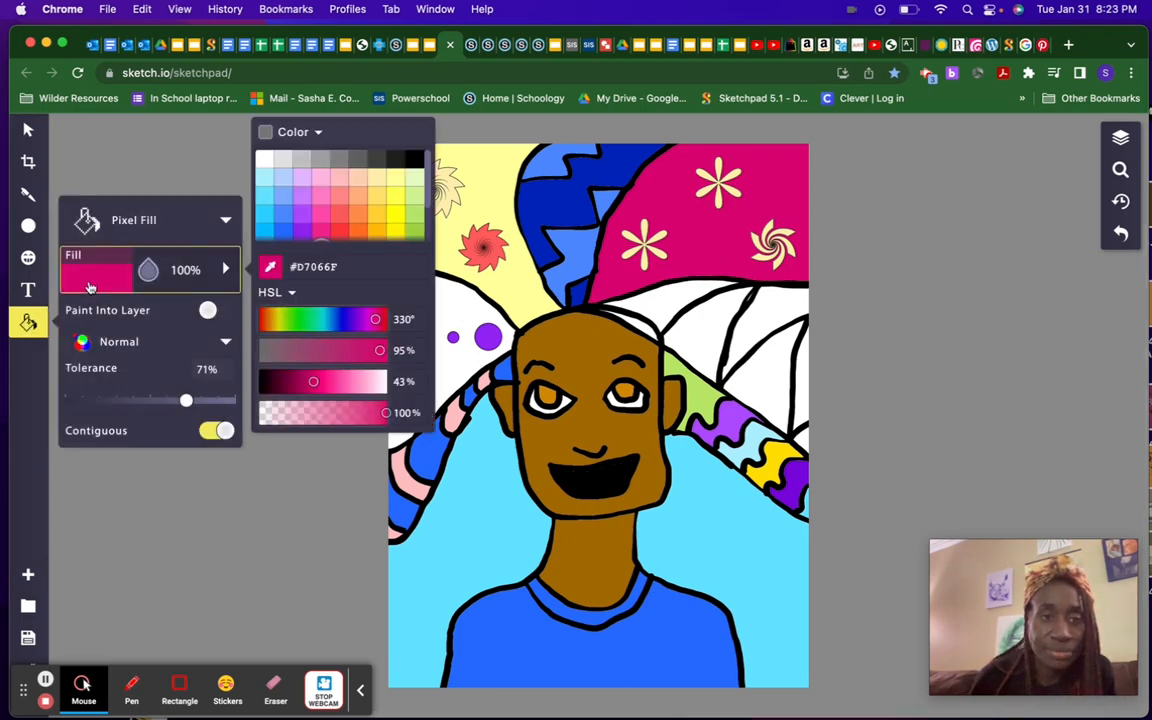
scroll(360, 210, "down", 3)
left_click(376, 214)
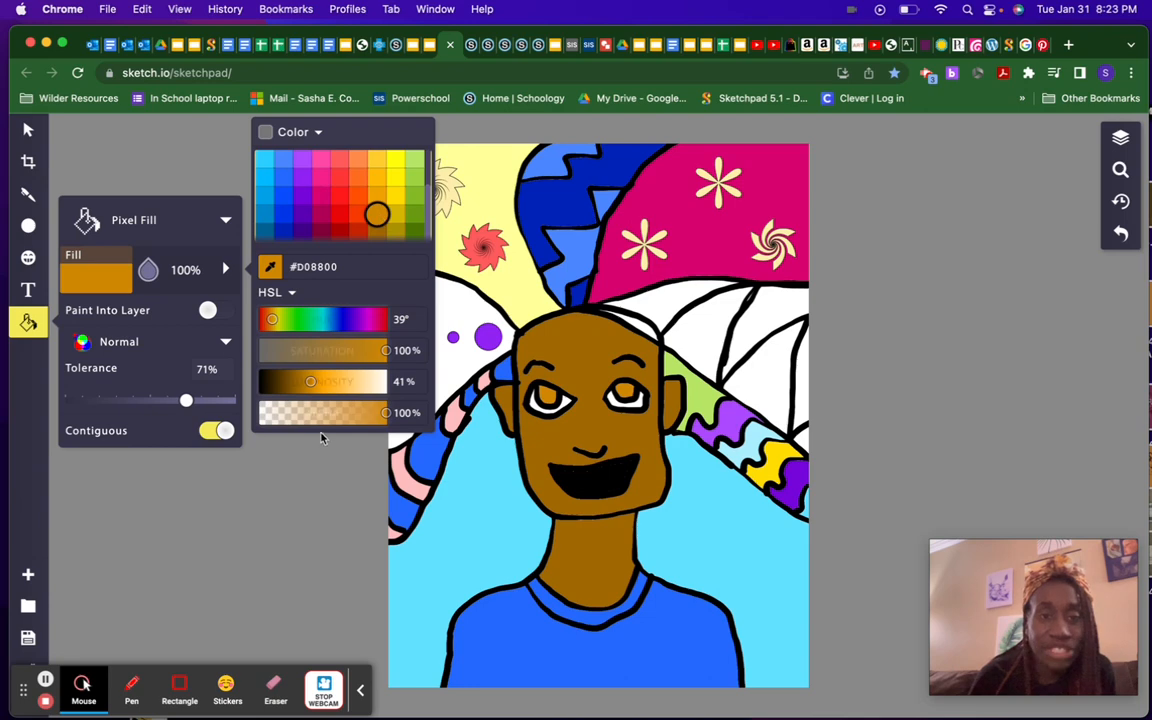
left_click(303, 457)
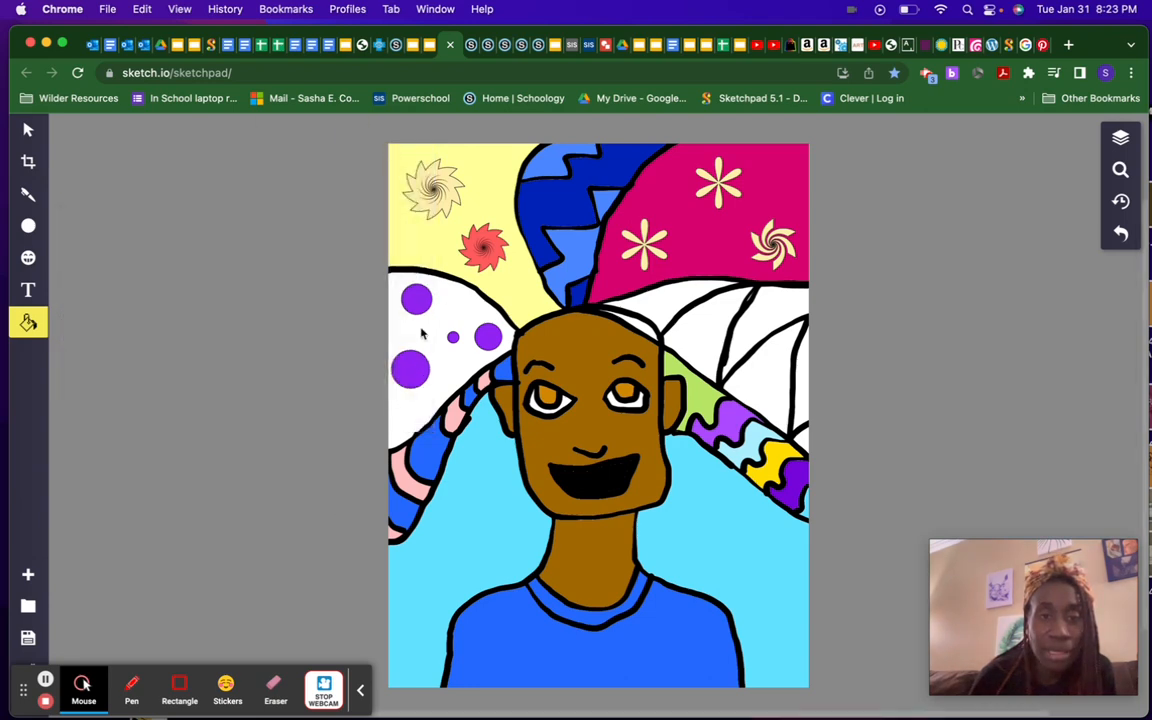
left_click(421, 334)
Step: Set the Pixel Fill colour to blue #0085C8 and fill the strip atop the head and alternating curved bands of the right-hand hair section
left_click(30, 322)
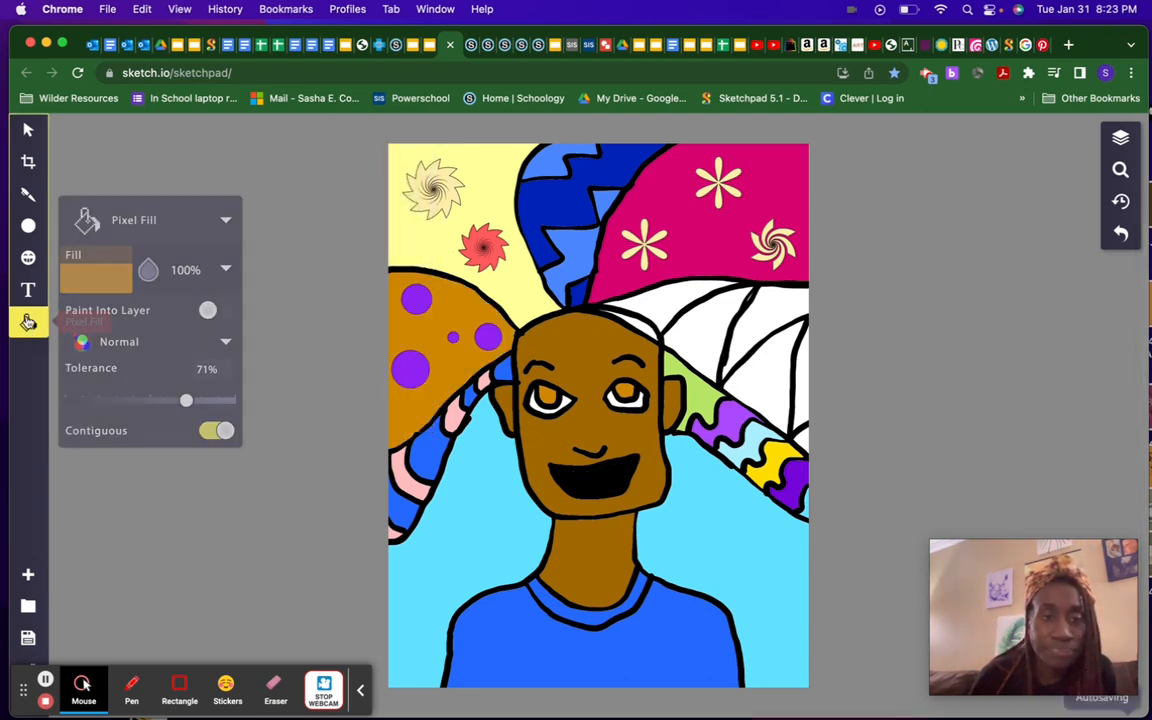
left_click(99, 280)
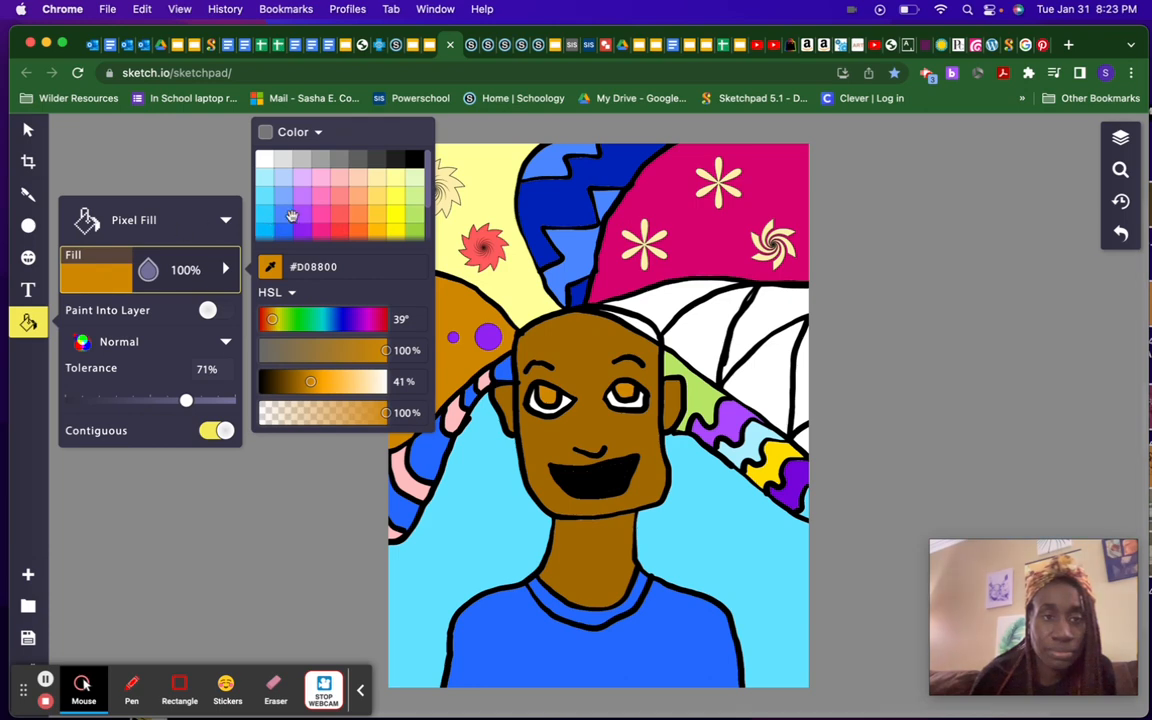
scroll(291, 216, "down", 2)
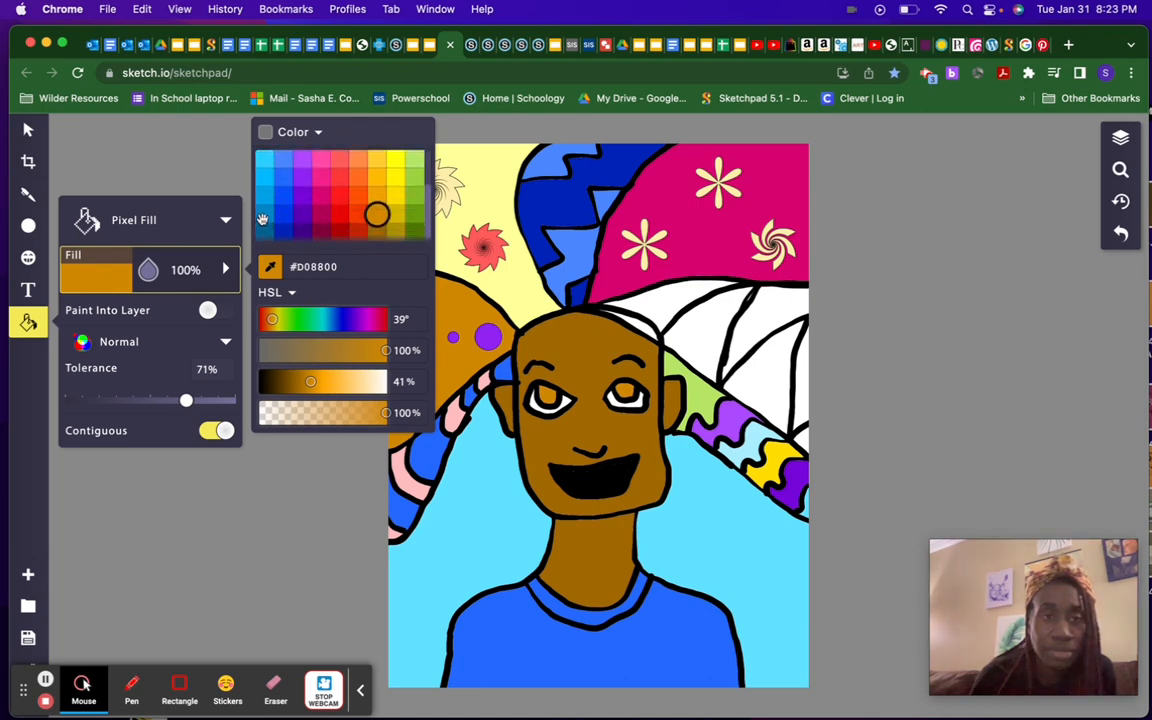
left_click(265, 214)
left_click(280, 490)
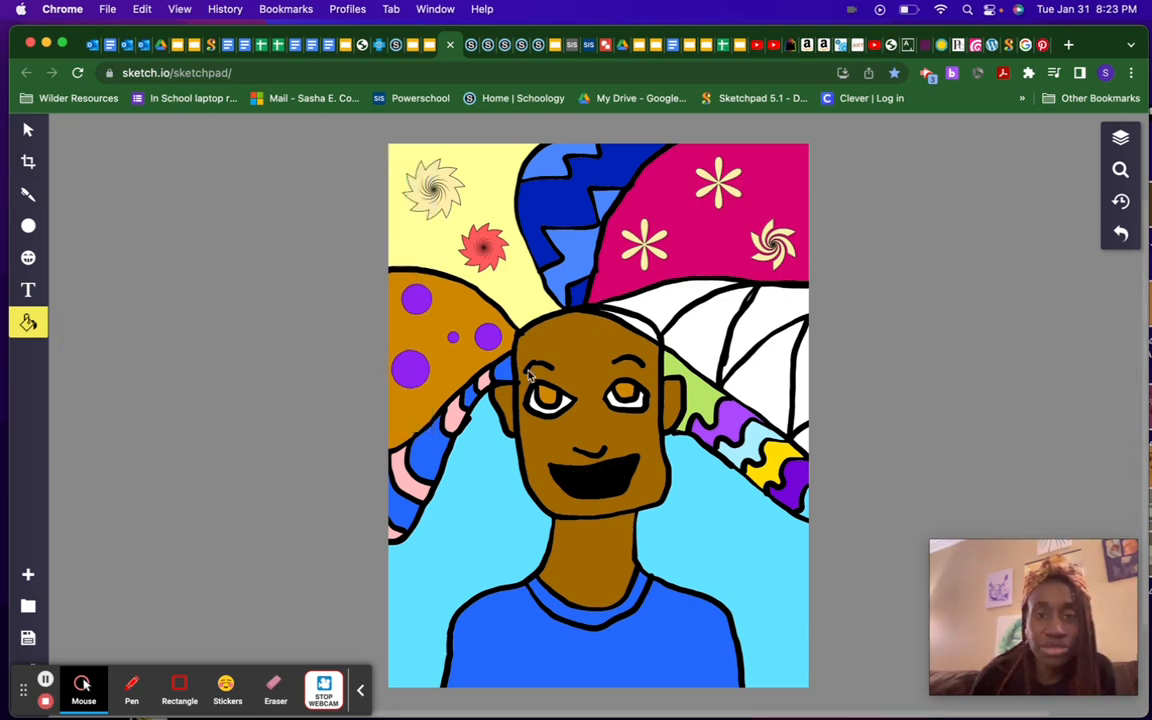
left_click(641, 328)
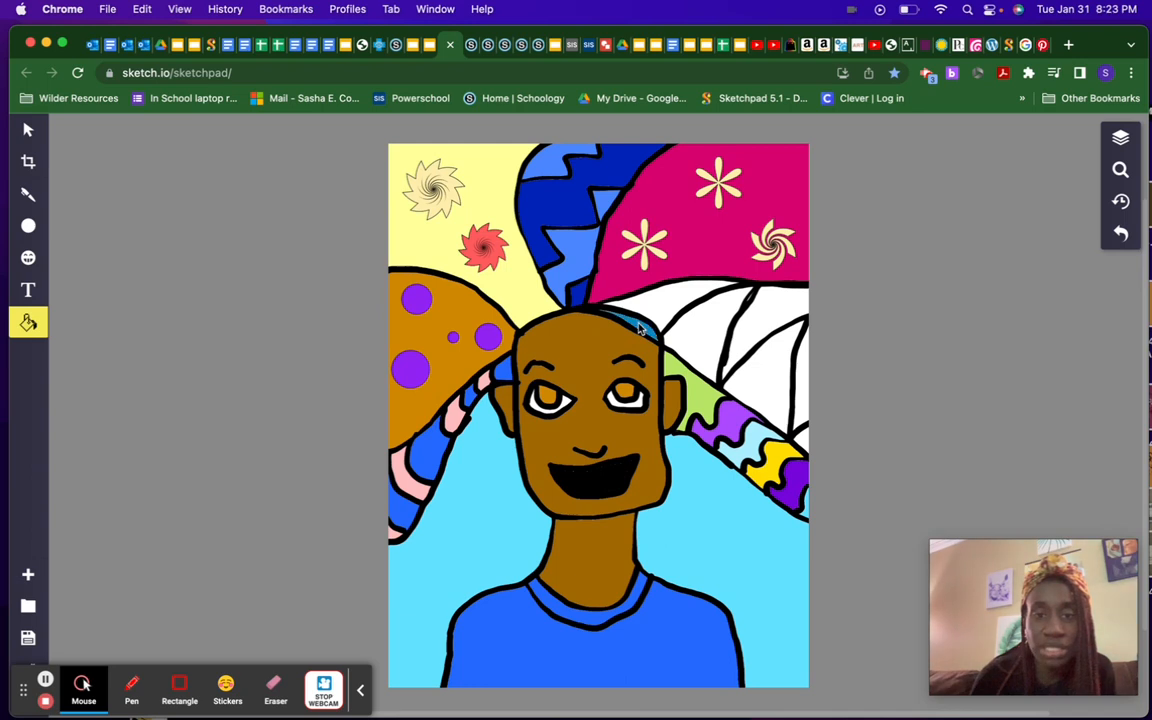
left_click(705, 335)
left_click(763, 382)
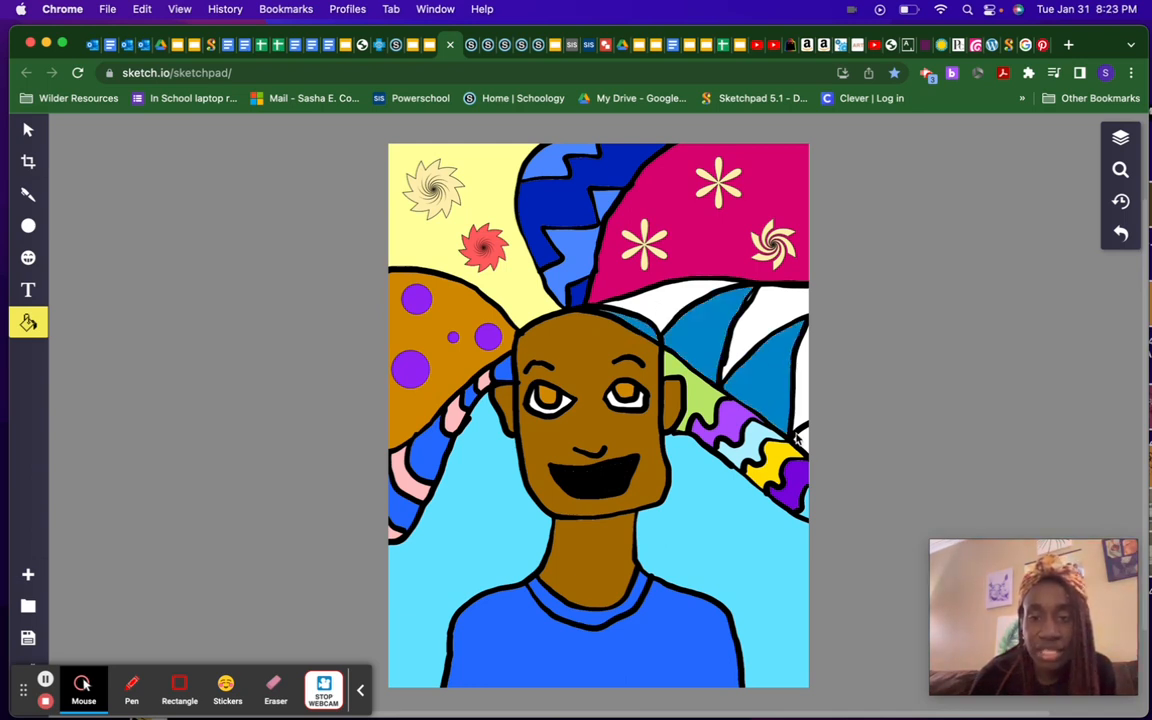
Step: Set the Pixel Fill colour to purple #5A00B4 and fill the remaining white curved bands of the right-hand hair section
left_click(30, 321)
left_click(108, 270)
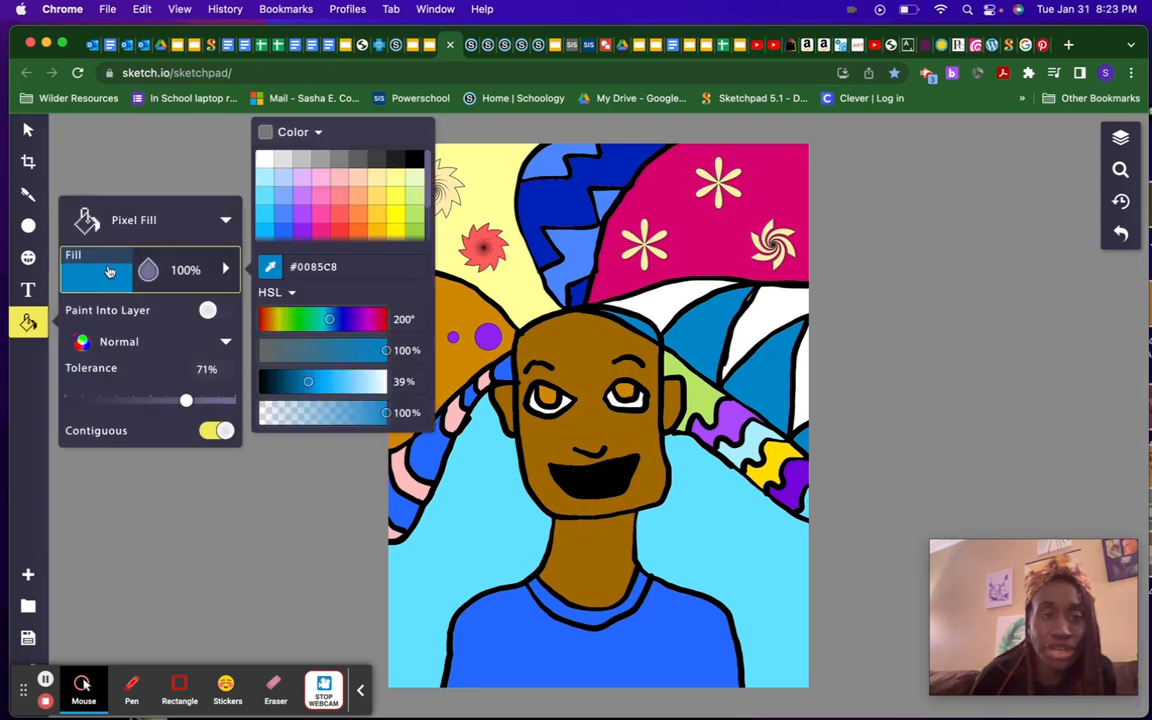
scroll(263, 192, "down", 2)
left_click(302, 214)
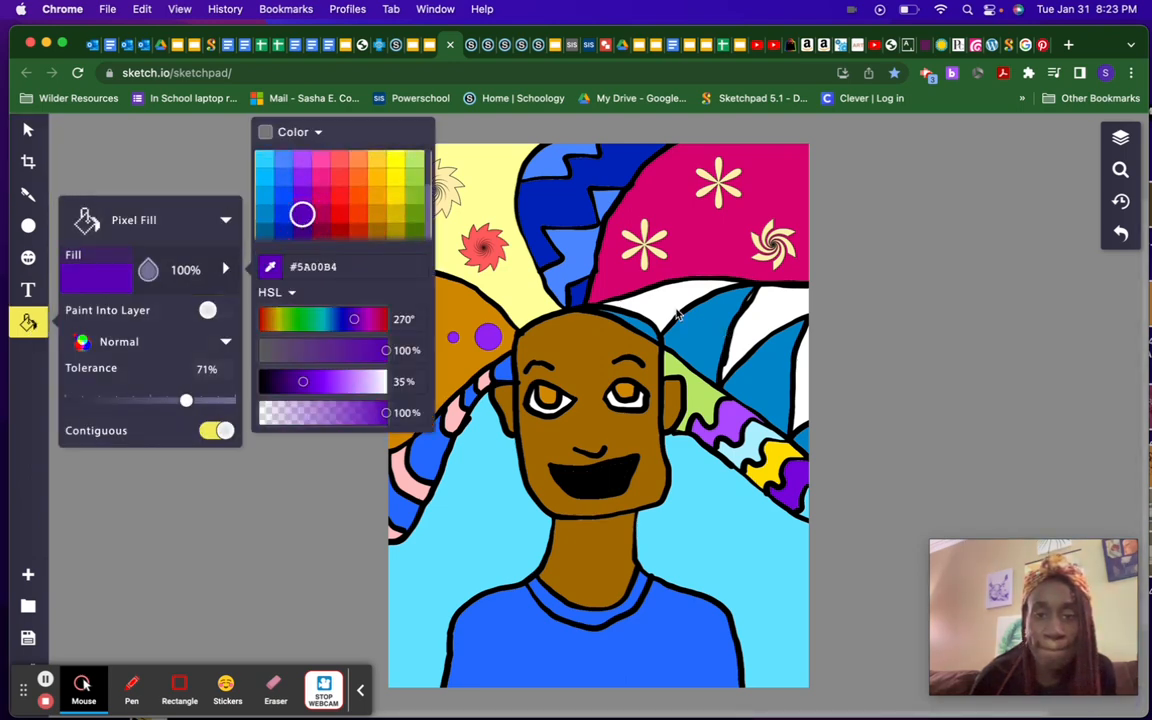
left_click(668, 305)
left_click(763, 326)
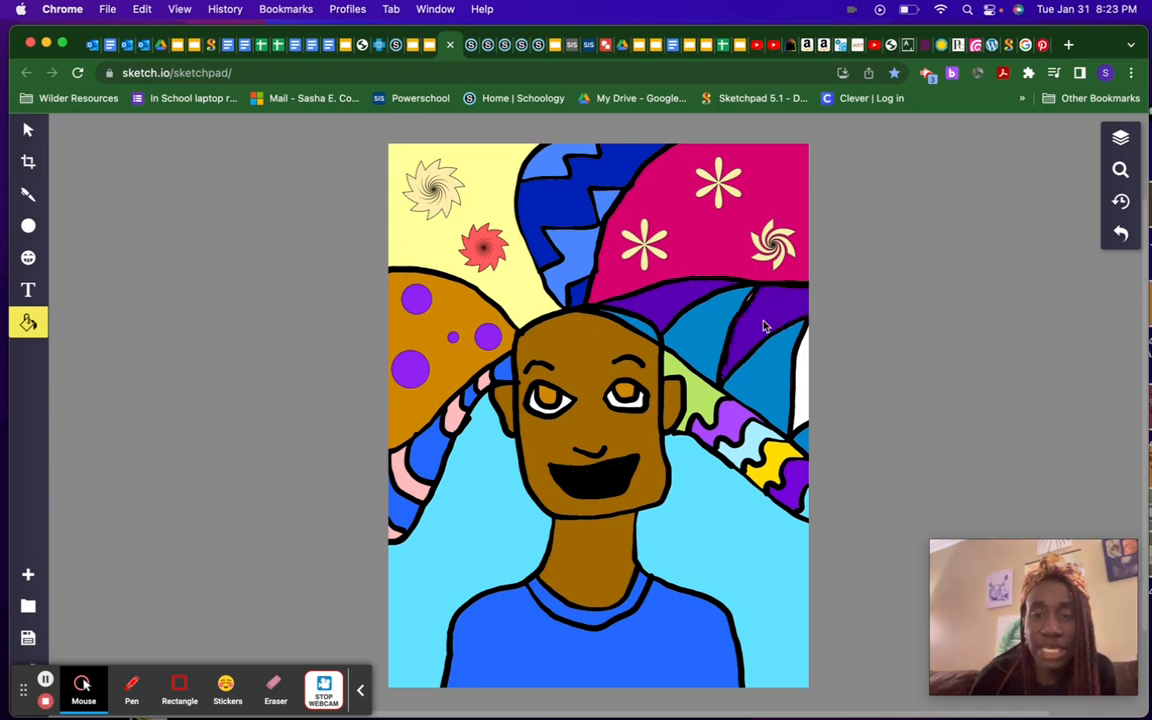
left_click(803, 389)
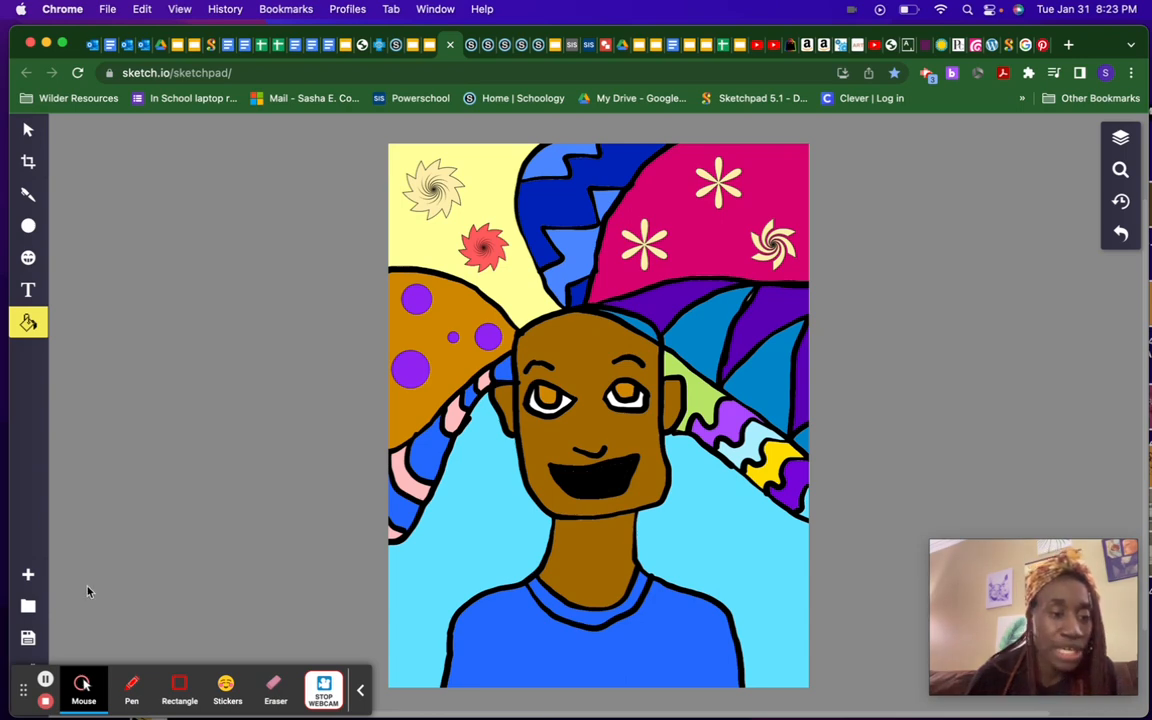
Step: Download the finished drawing as a JPEG and switch to the "PLACE YOUR ARTWORK HERE" slide of the Google Slides presentation
left_click(28, 638)
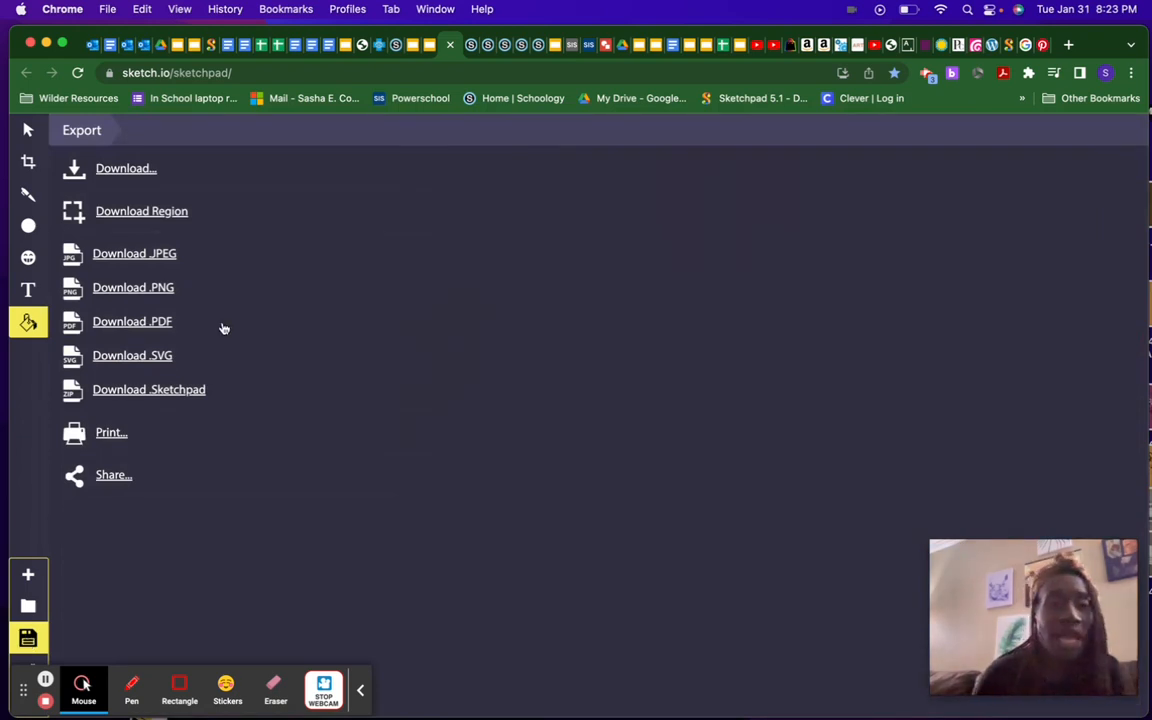
left_click(150, 254)
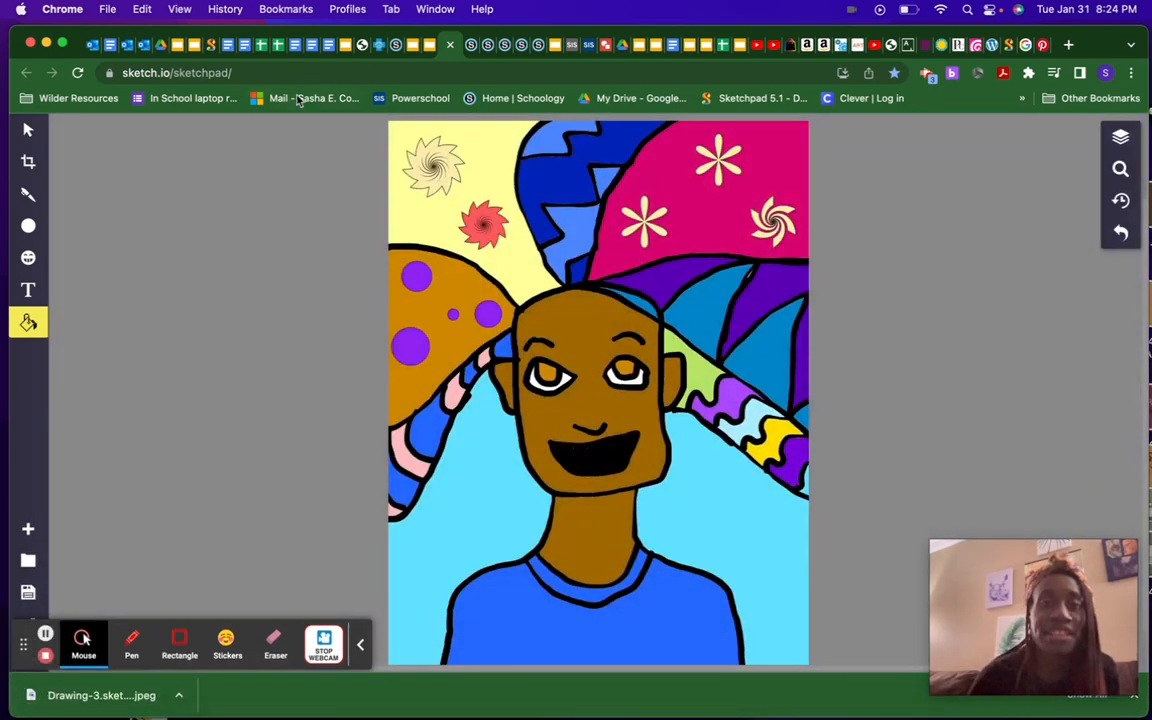
left_click(430, 46)
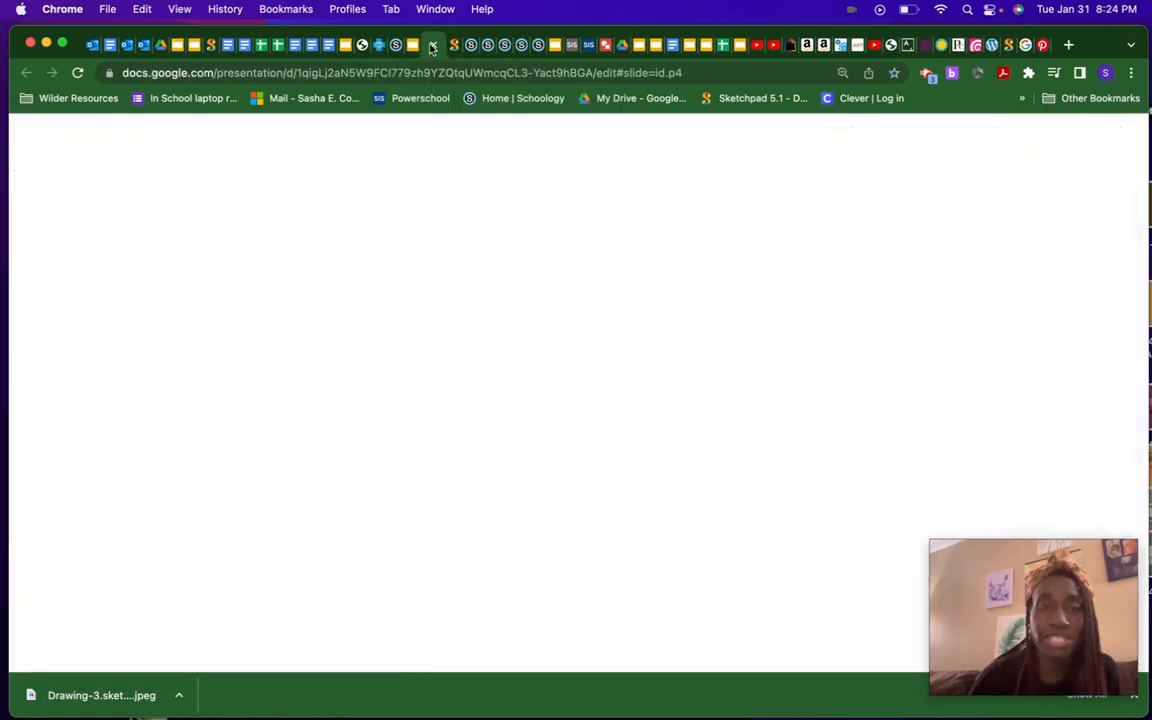
left_click(167, 249)
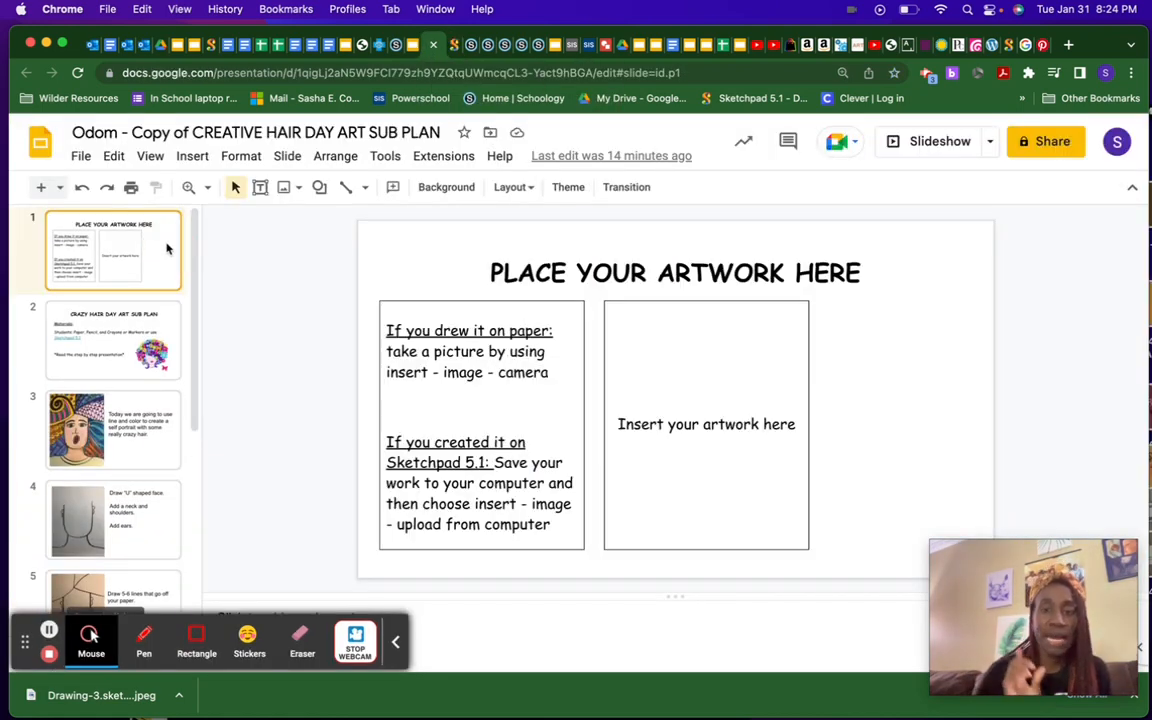
Step: Insert the Drawing-3.sketchpad.jpeg image from the computer's Downloads folder onto the "PLACE YOUR ARTWORK HERE" slide
left_click(197, 158)
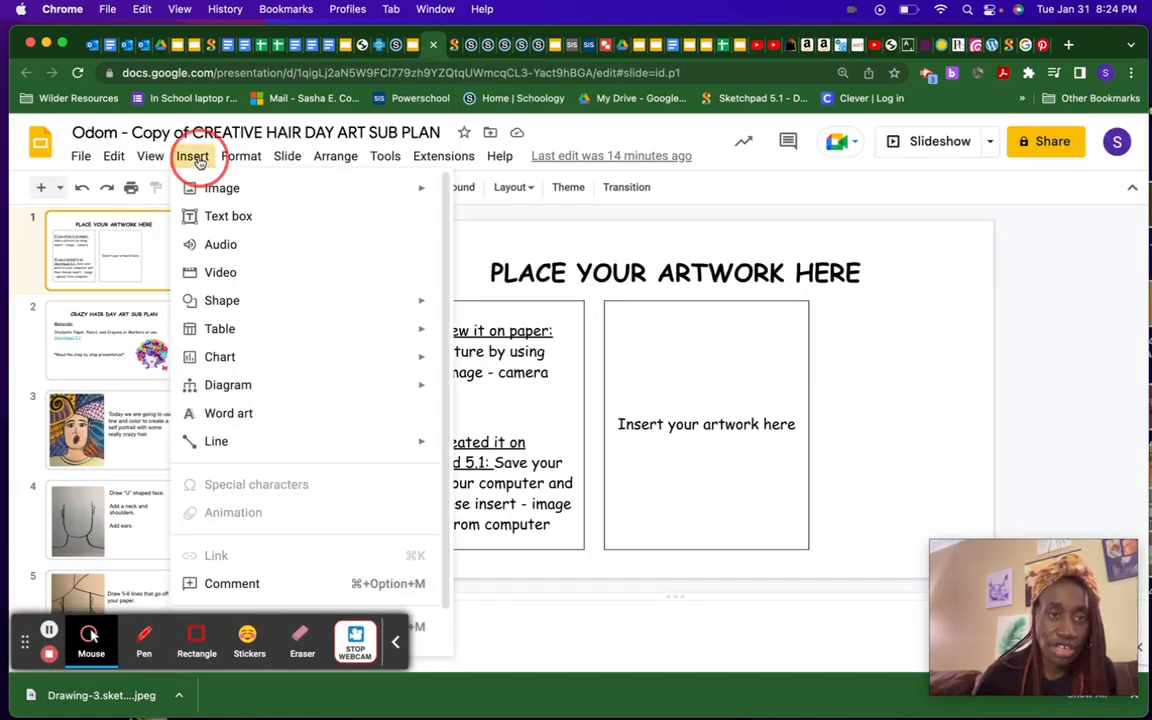
mouse_move(268, 188)
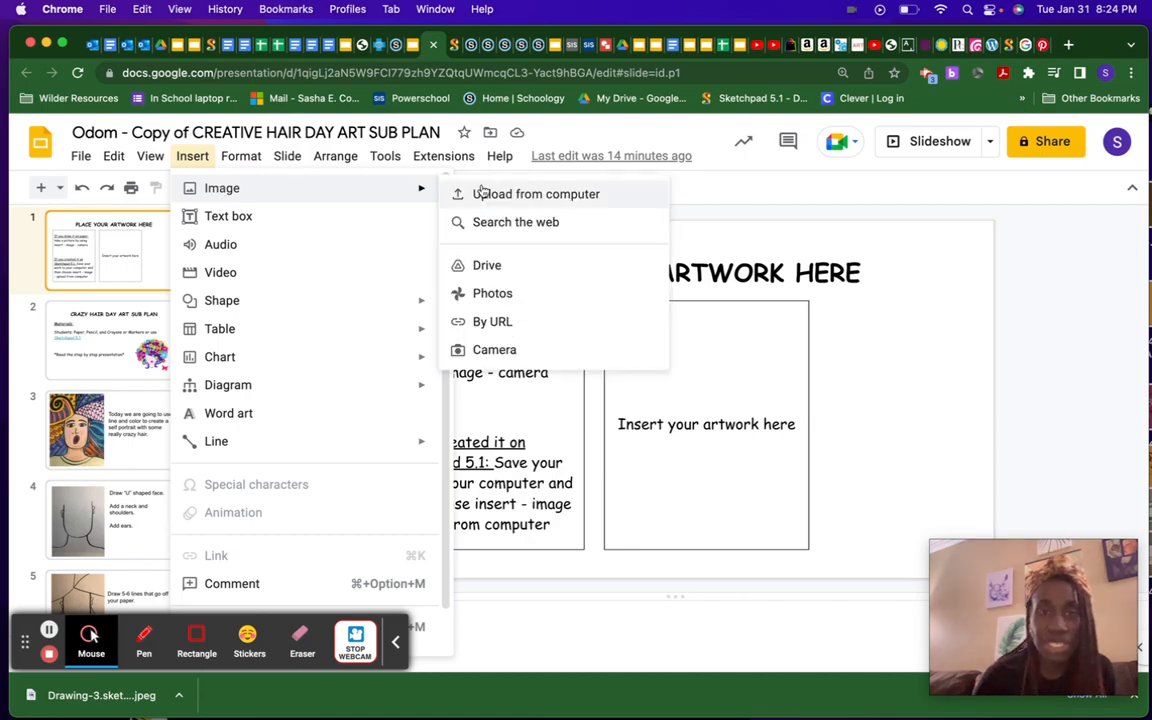
left_click(514, 190)
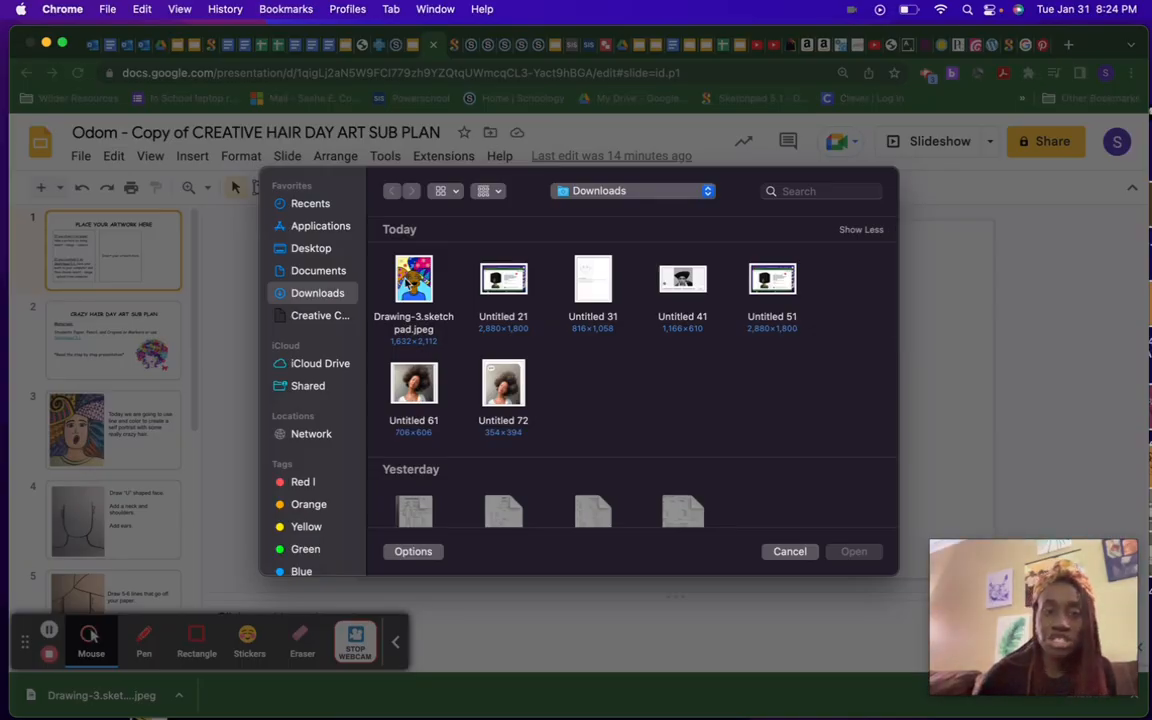
left_click(406, 284)
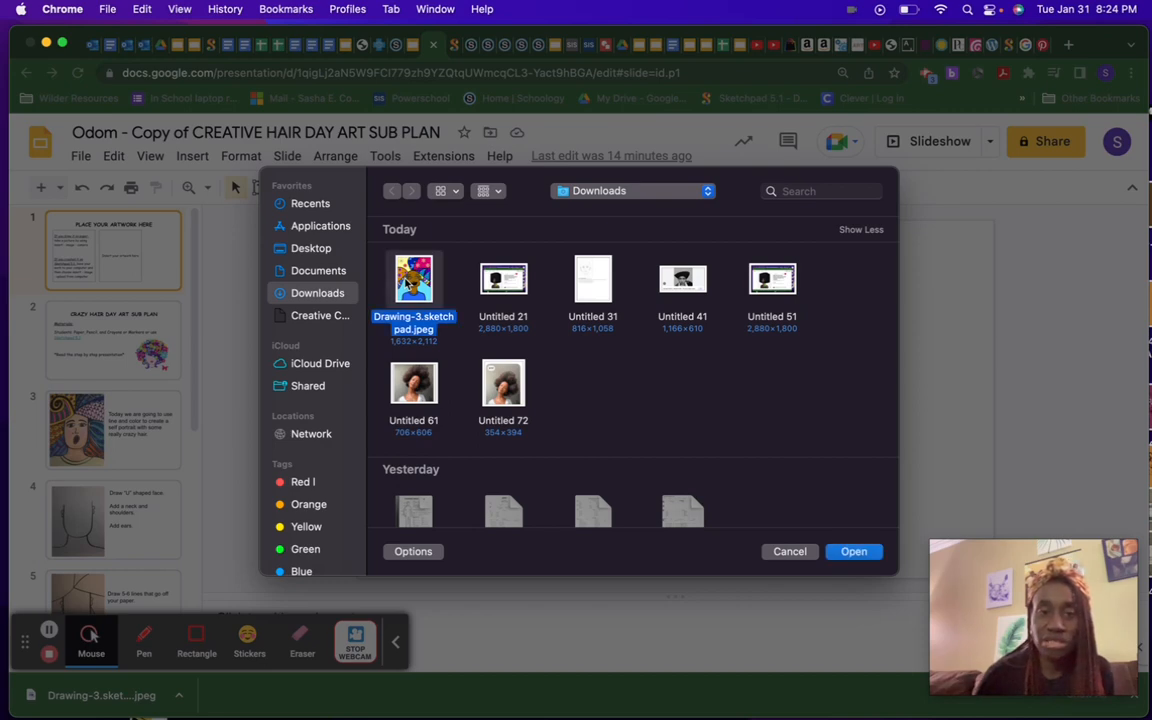
left_click(851, 553)
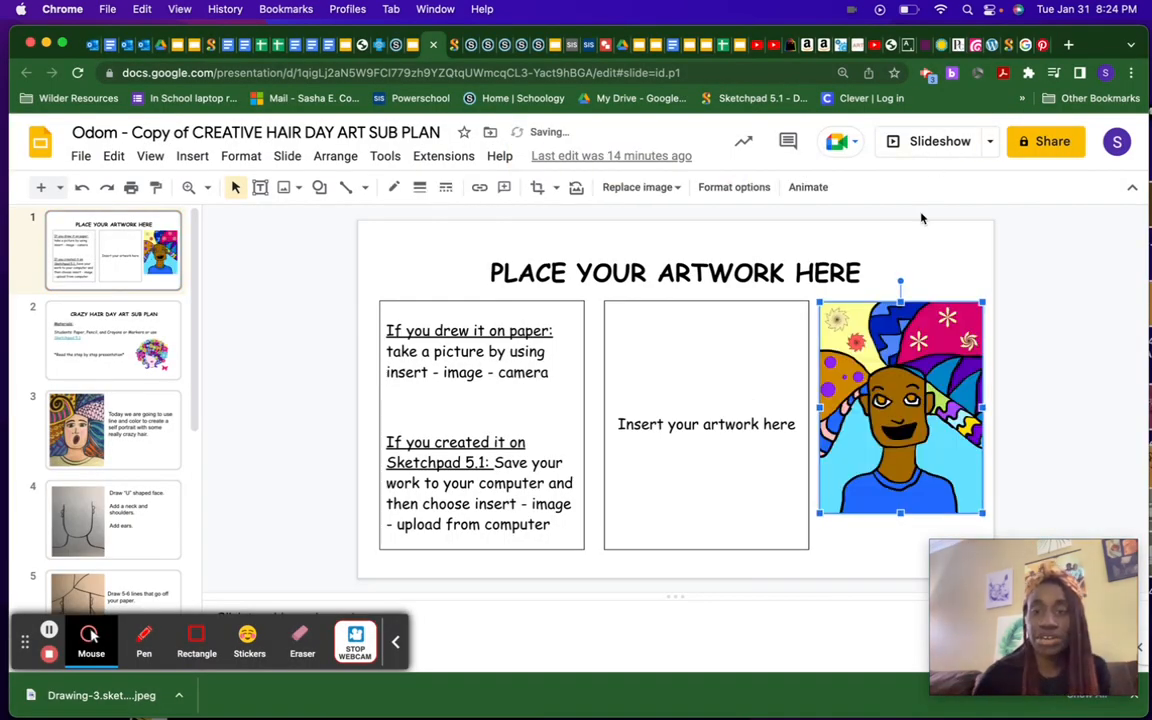
Step: Move the portrait over the "Insert your artwork here" box and enlarge it to match the box's width
left_click_drag(896, 371, 684, 369)
left_click_drag(767, 512, 807, 546)
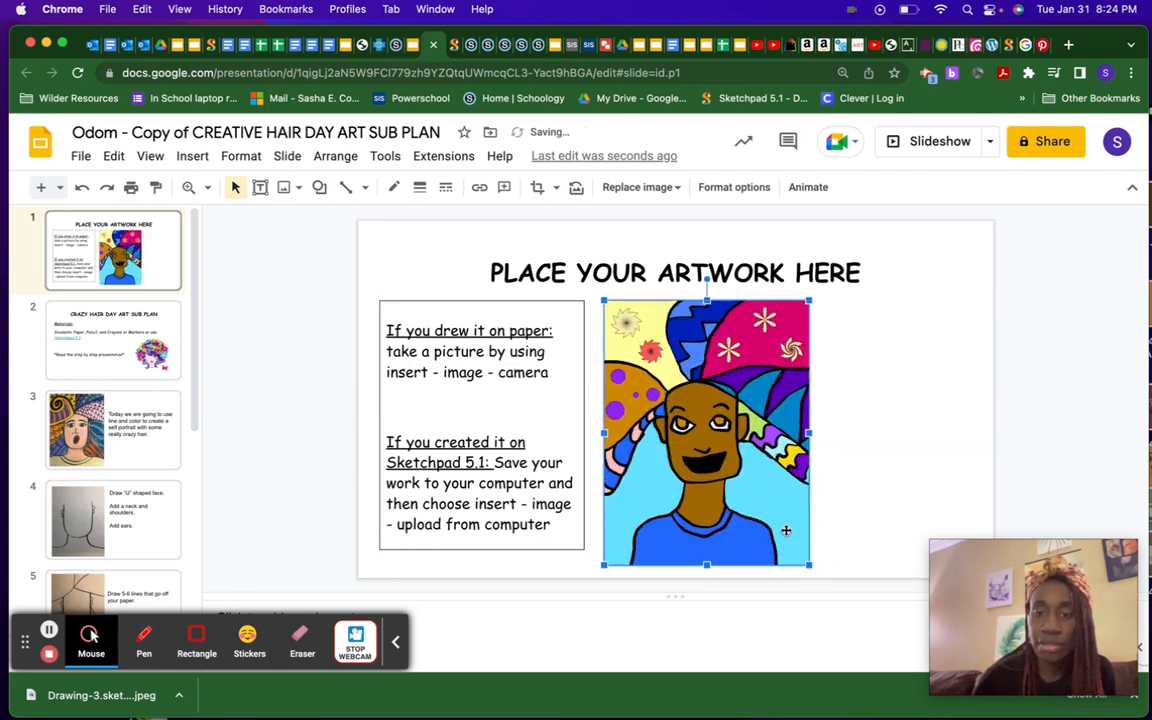
left_click(296, 456)
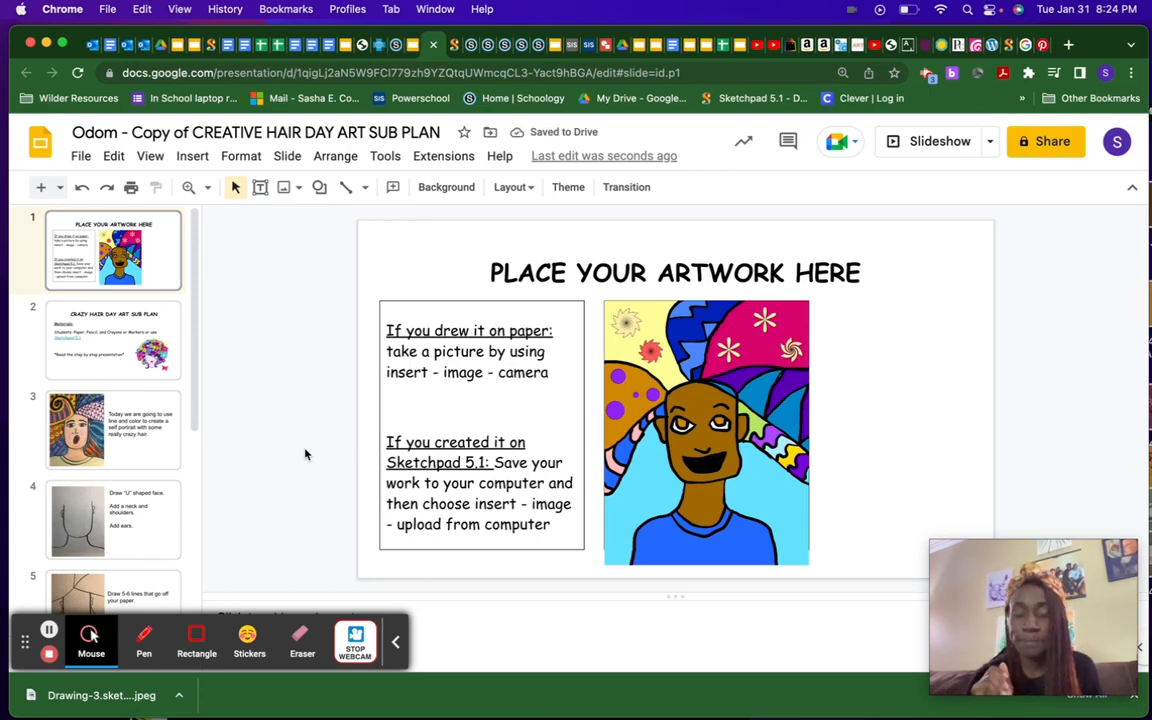